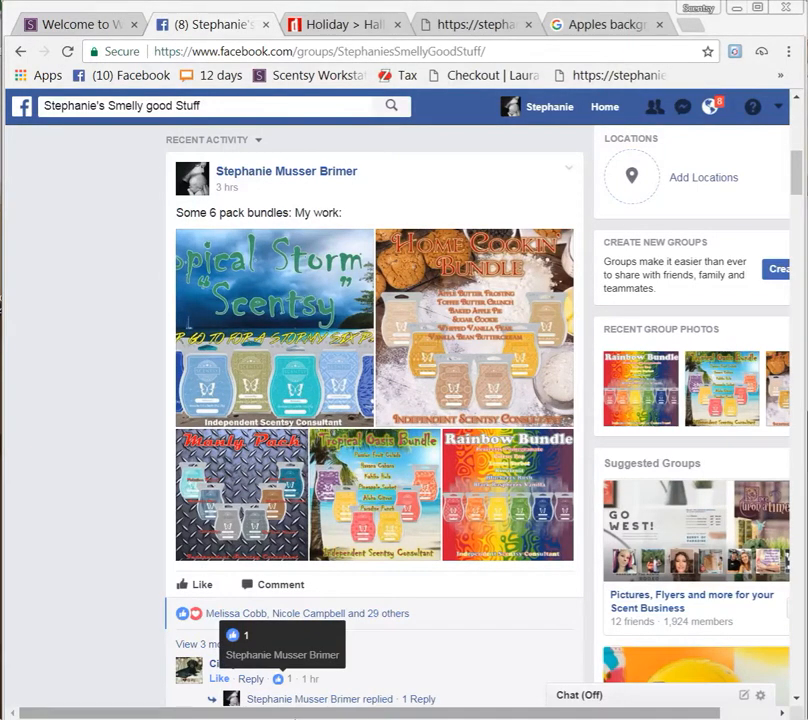
{"action": "scroll", "coordinate": [144, 622], "scroll_direction": "down", "scroll_amount": 2}
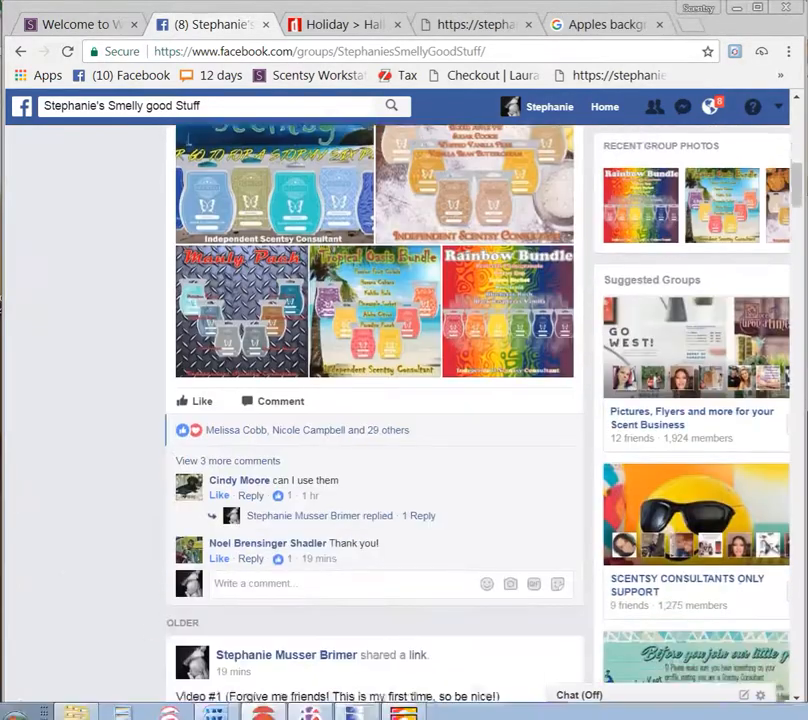
{"action": "scroll", "coordinate": [375, 400], "scroll_direction": "down", "scroll_amount": 1}
{"action": "left_click", "coordinate": [353, 712]}
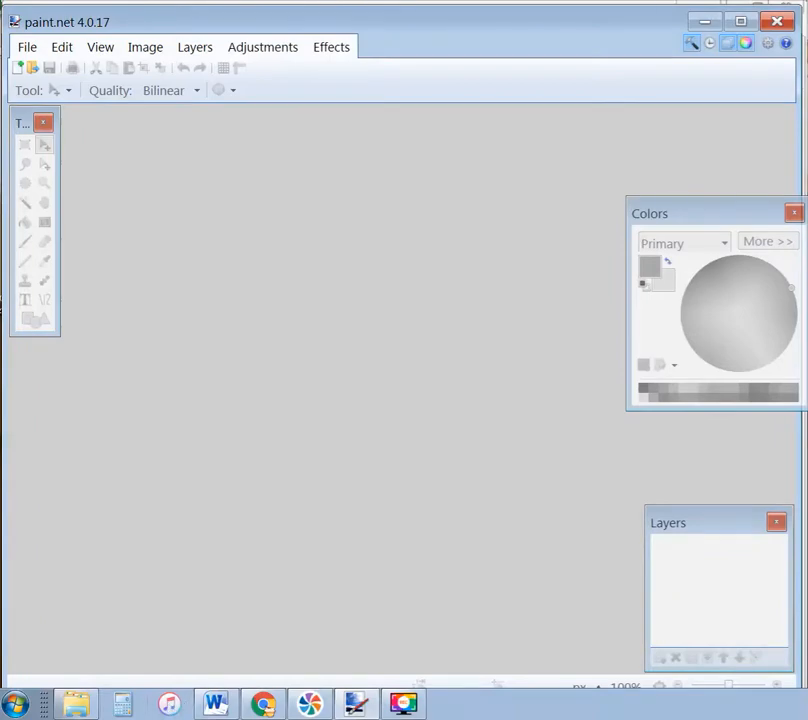
{"action": "left_click", "coordinate": [262, 706]}
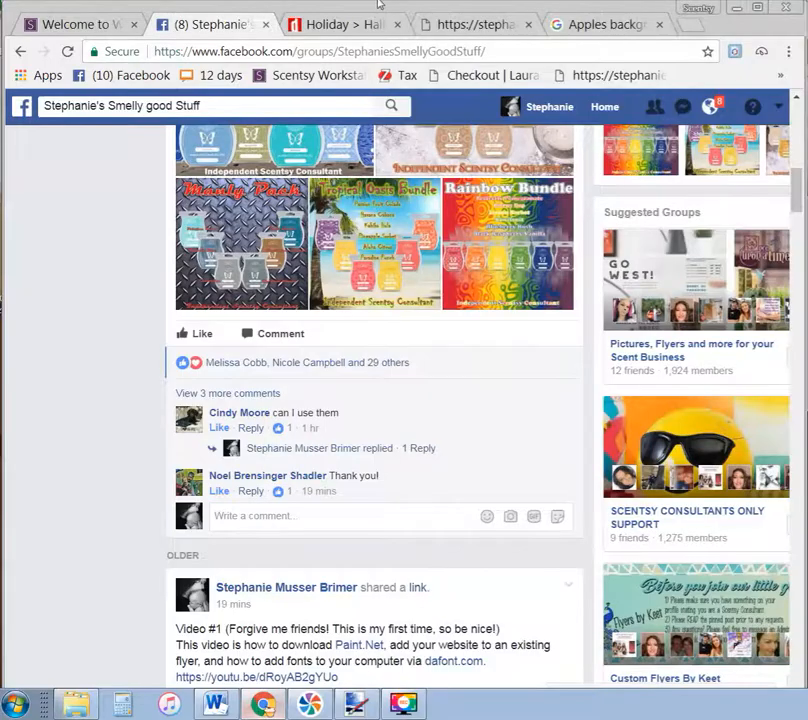
Browse the Apples background image results and copy the large picture of green apples with one cut in half
{"action": "left_click", "coordinate": [614, 26]}
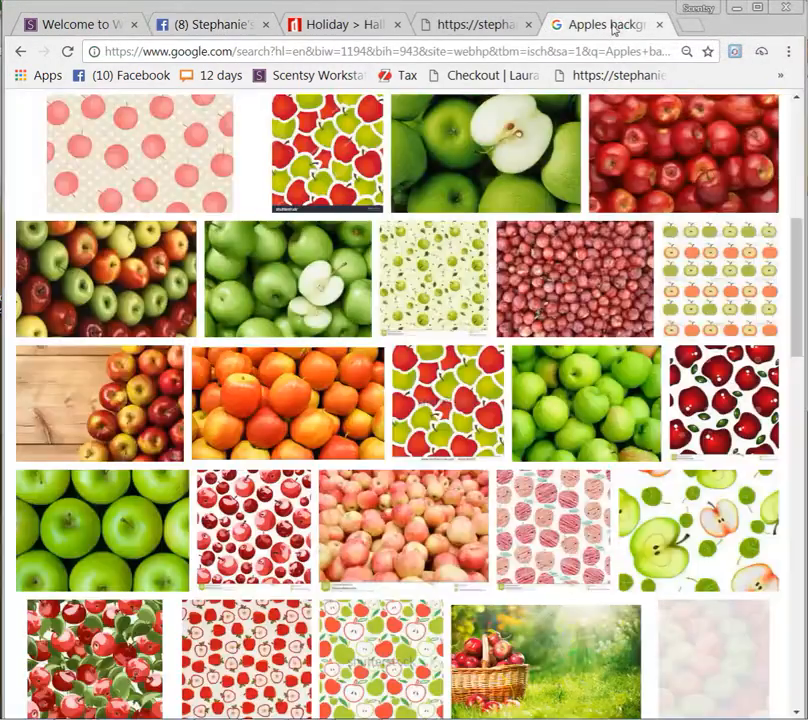
{"action": "scroll", "coordinate": [296, 395], "scroll_direction": "up", "scroll_amount": 2}
{"action": "scroll", "coordinate": [296, 395], "scroll_direction": "up", "scroll_amount": 4}
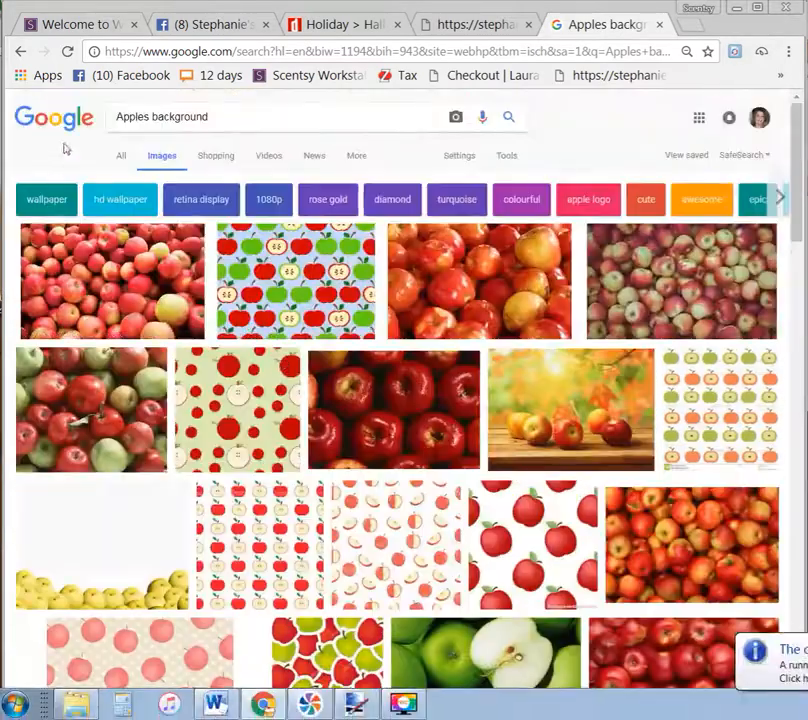
{"action": "scroll", "coordinate": [411, 489], "scroll_direction": "down", "scroll_amount": 2}
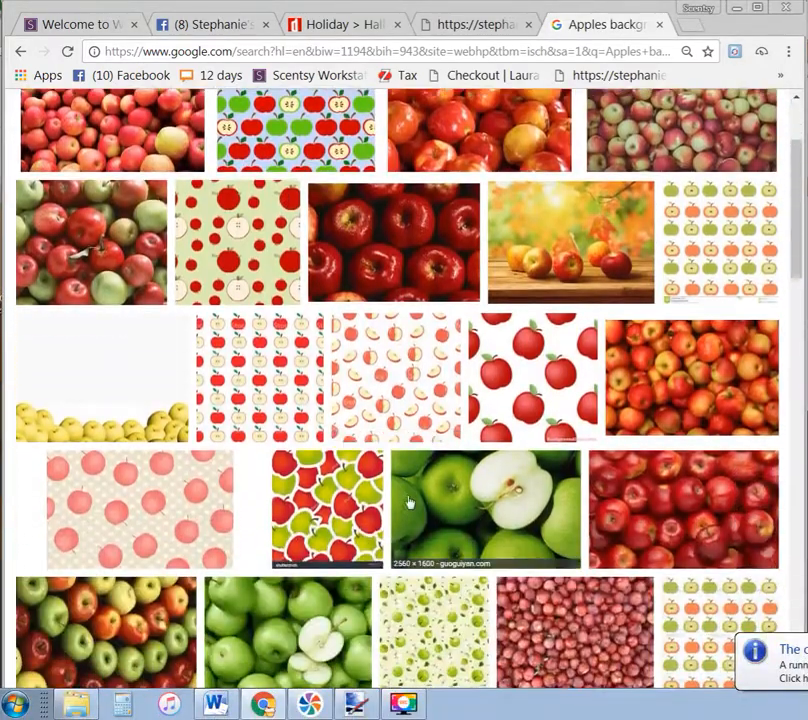
{"action": "scroll", "coordinate": [407, 492], "scroll_direction": "down", "scroll_amount": 1}
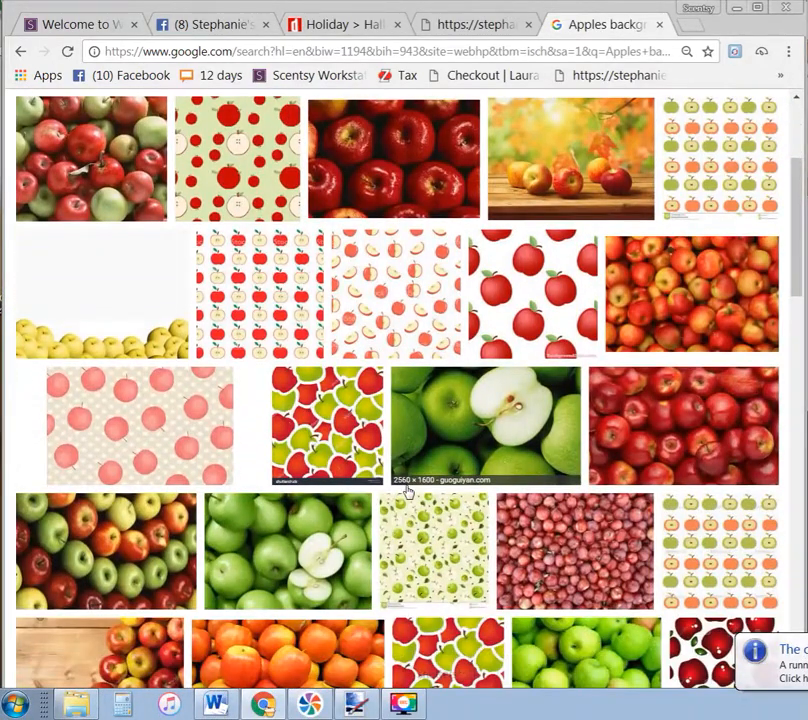
{"action": "scroll", "coordinate": [408, 490], "scroll_direction": "down", "scroll_amount": 1}
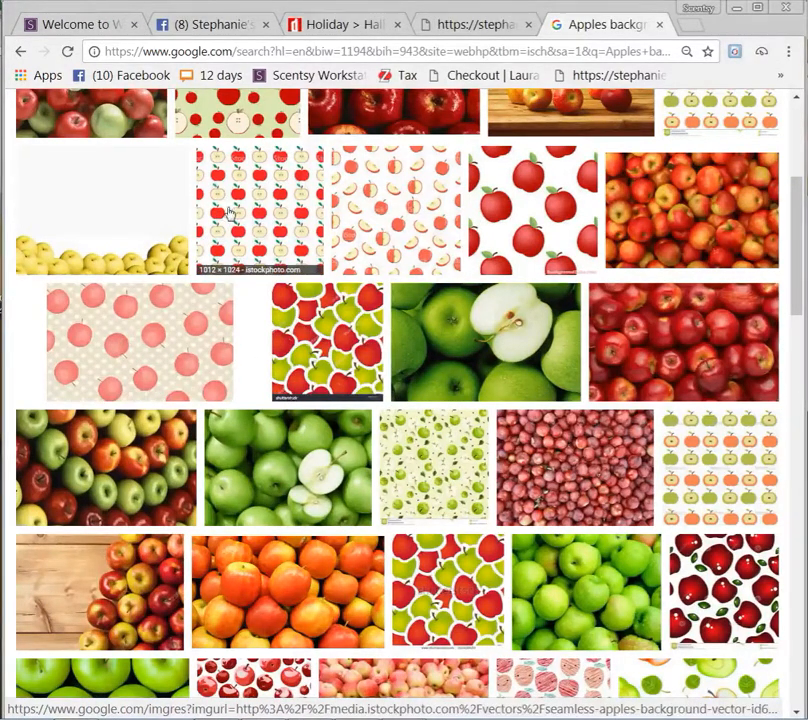
{"action": "left_click", "coordinate": [450, 361]}
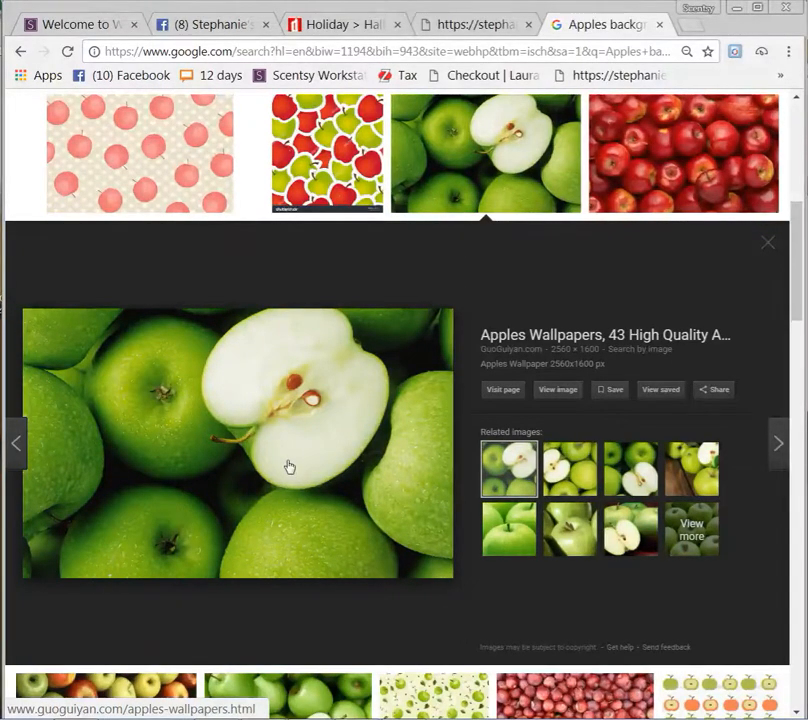
{"action": "right_click", "coordinate": [190, 437]}
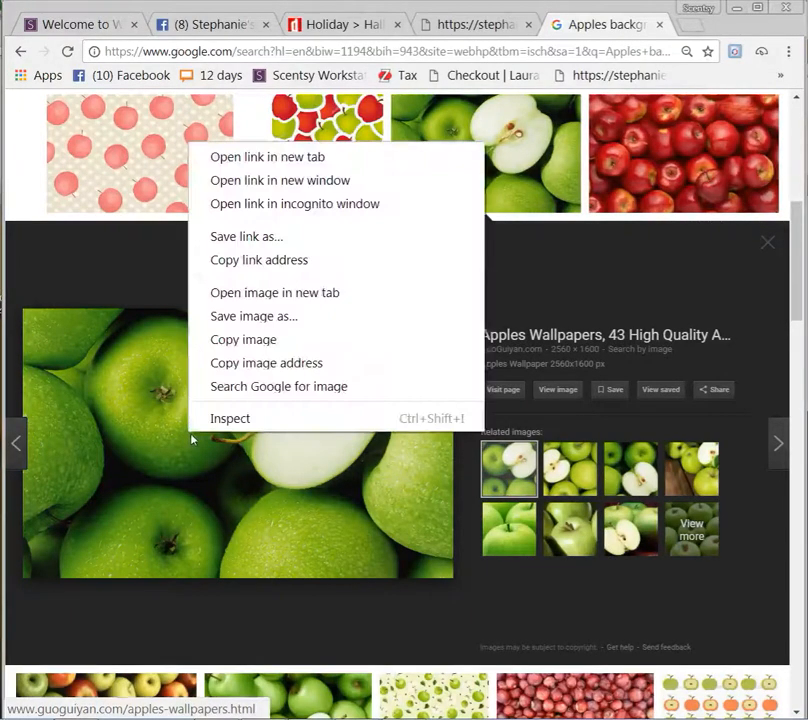
{"action": "left_click", "coordinate": [247, 345]}
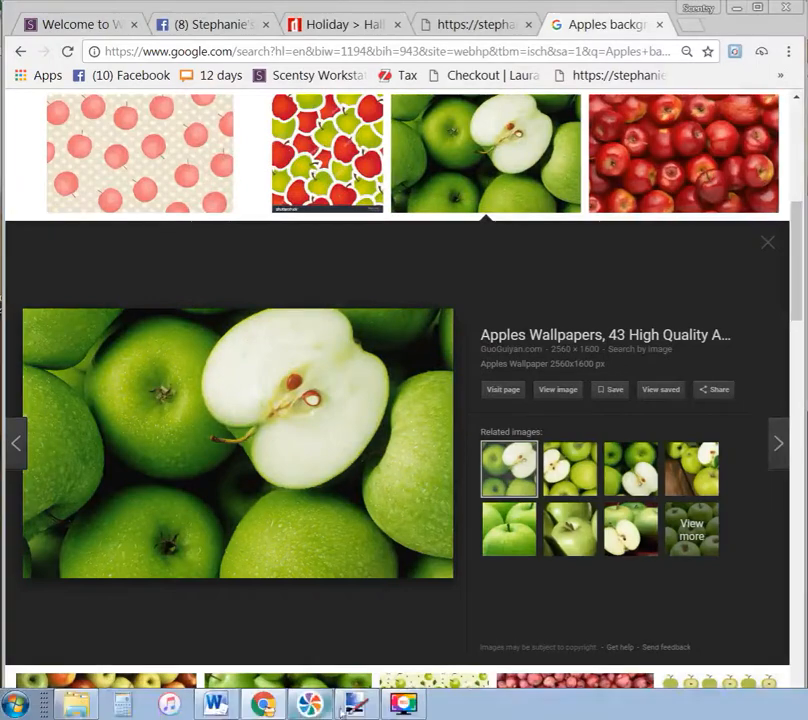
Switch to paint.net, paste the copied apple picture into a new image and activate Rectangle Select
{"action": "left_click", "coordinate": [352, 706]}
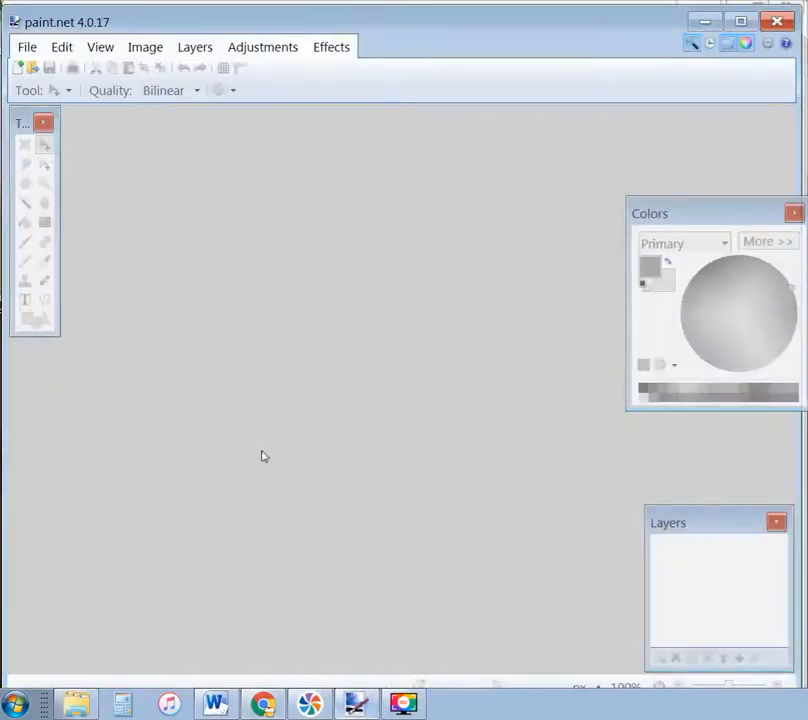
{"action": "left_click", "coordinate": [63, 48]}
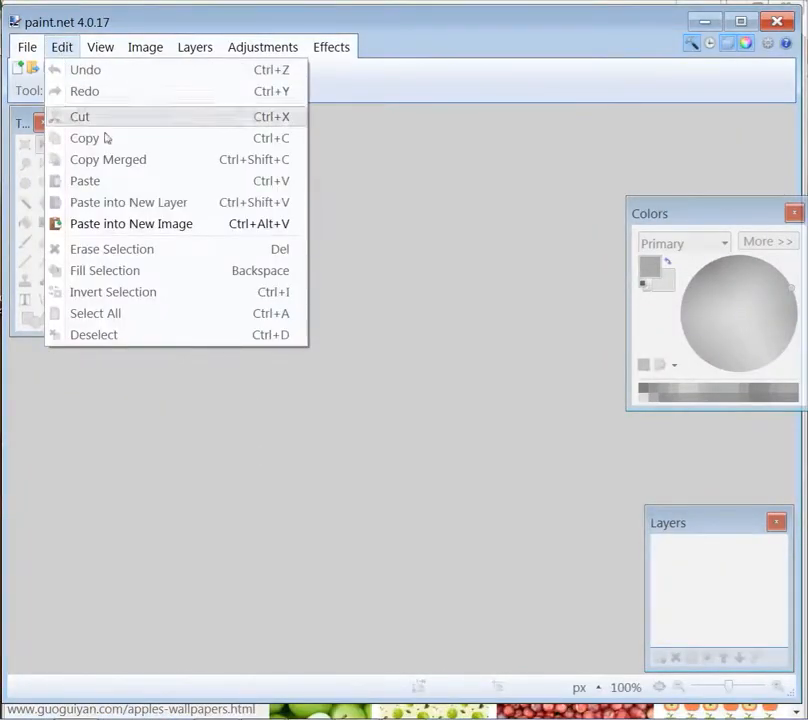
{"action": "left_click", "coordinate": [131, 224]}
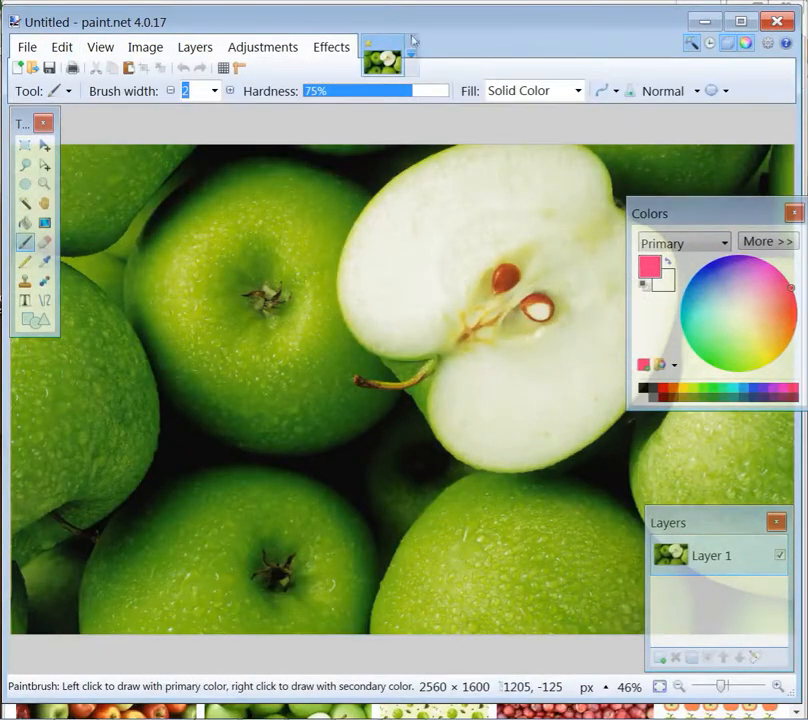
{"action": "left_click", "coordinate": [25, 152]}
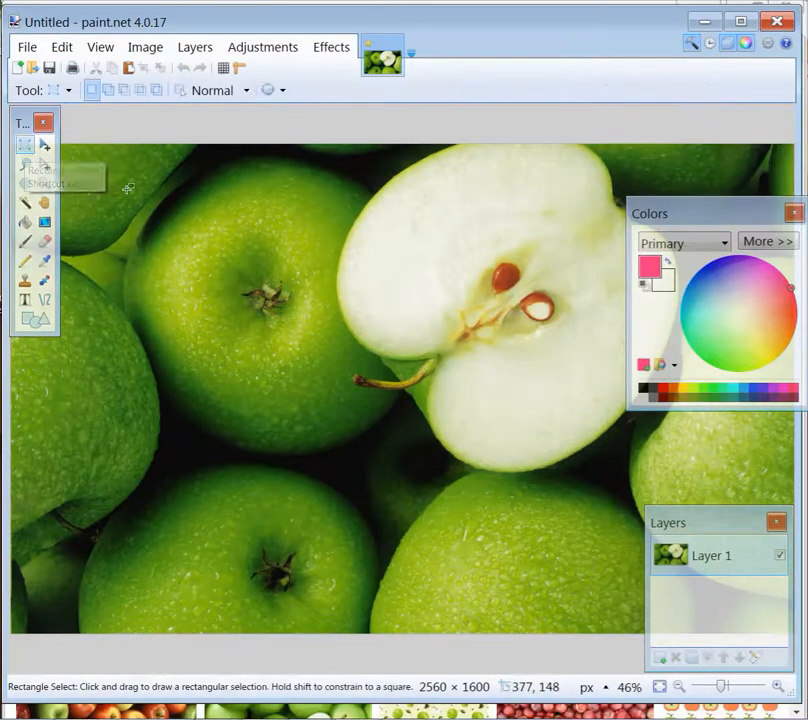
{"action": "left_click_drag", "start_coordinate": [140, 219], "coordinate": [561, 616]}
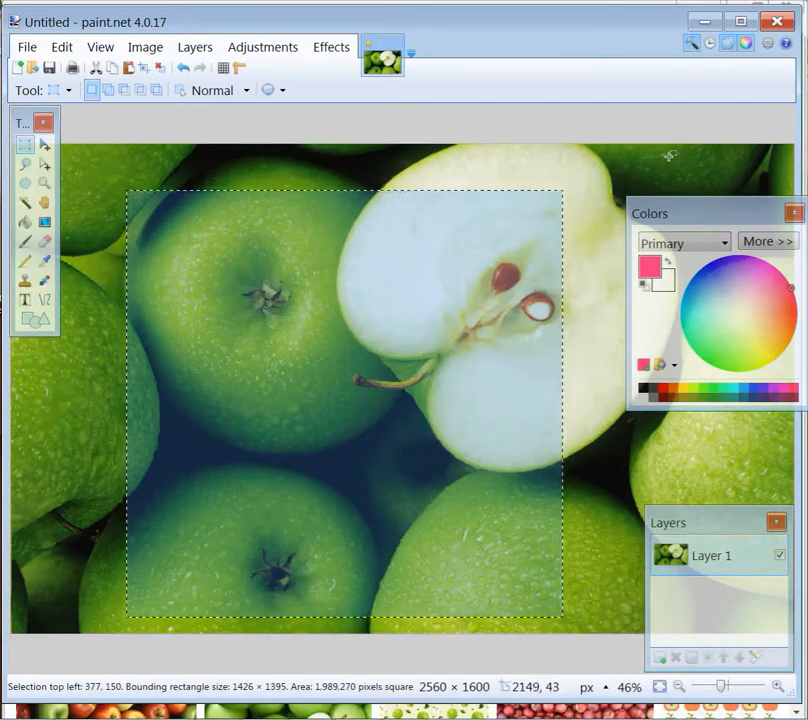
{"action": "left_click_drag", "start_coordinate": [667, 157], "coordinate": [310, 424]}
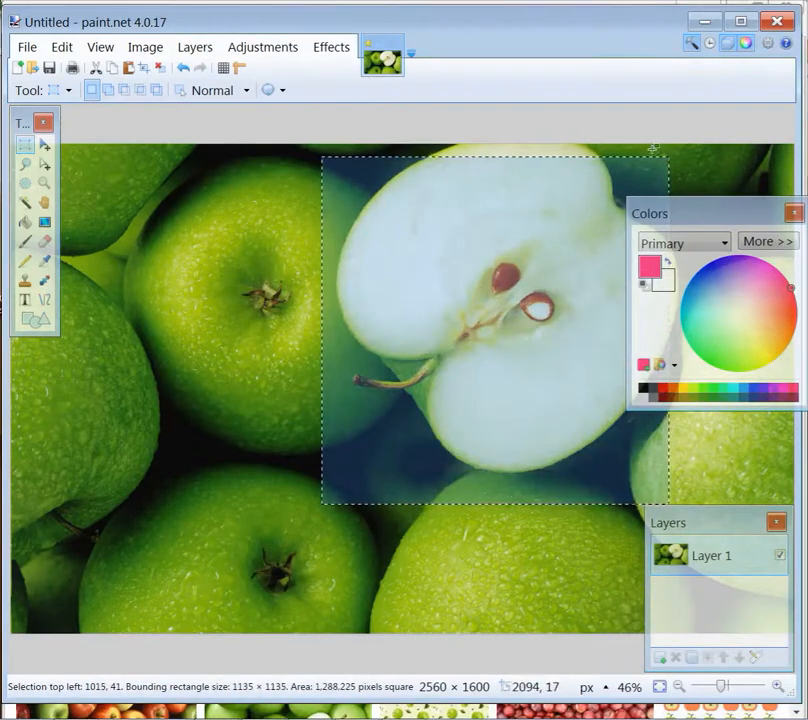
{"action": "left_click_drag", "start_coordinate": [658, 148], "coordinate": [508, 313]}
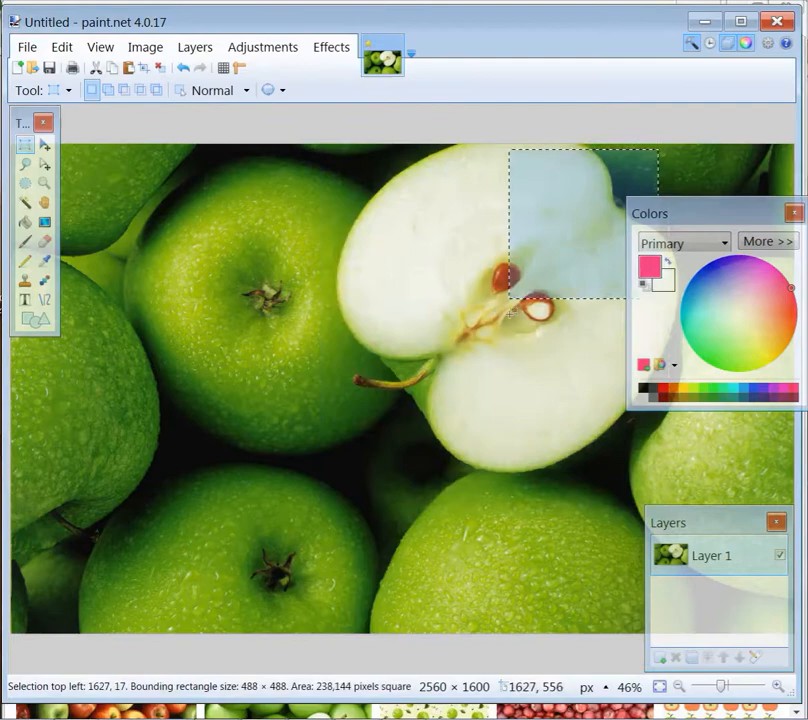
{"action": "left_click", "coordinate": [679, 177]}
Crop the apple picture to a square selection of about 1532 × 1532 pixels that includes the cut apple
{"action": "left_click_drag", "start_coordinate": [705, 160], "coordinate": [39, 627]}
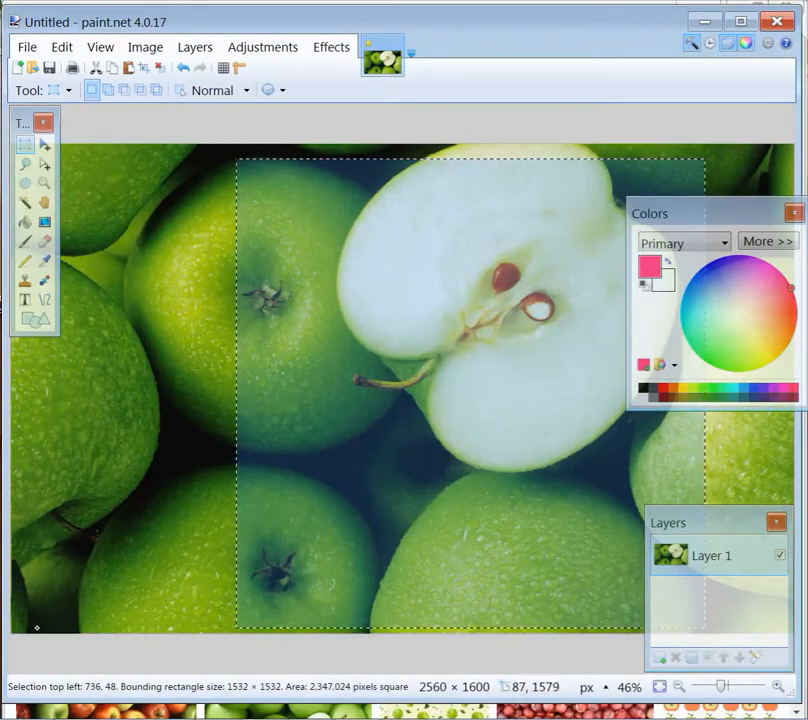
{"action": "left_click", "coordinate": [145, 50]}
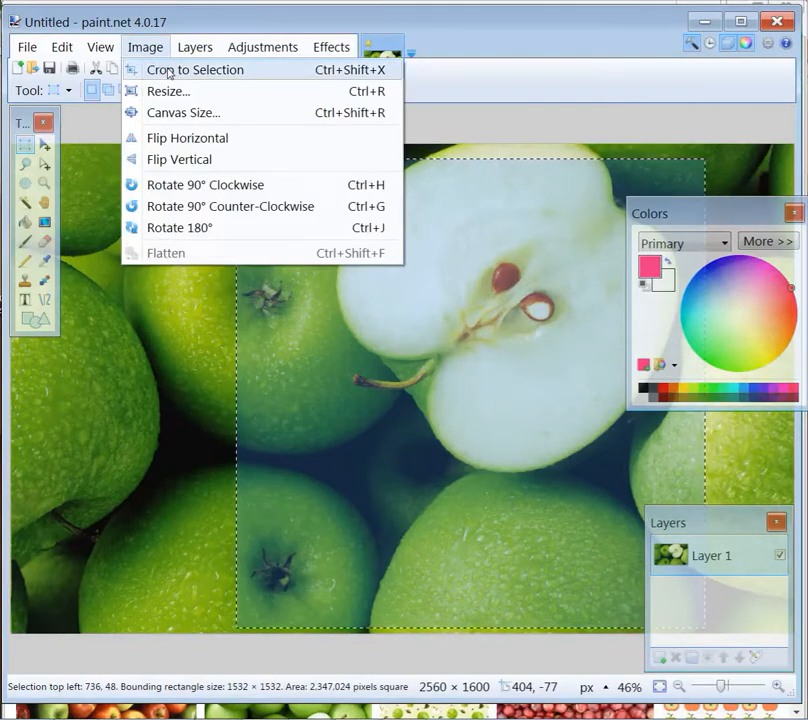
{"action": "left_click", "coordinate": [168, 72]}
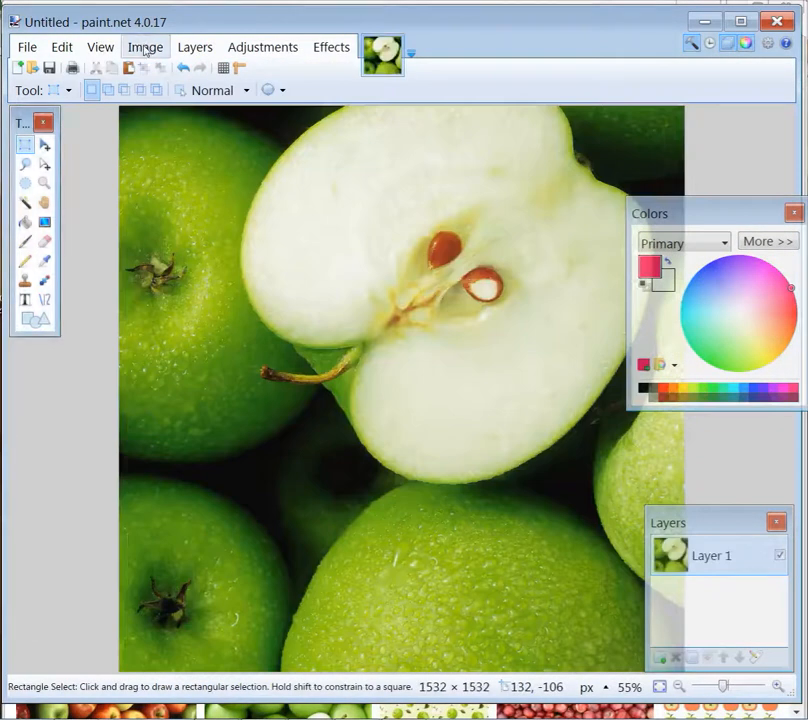
Resize the cropped apple image to 1080 × 1080 pixels with the aspect ratio maintained
{"action": "left_click", "coordinate": [145, 50]}
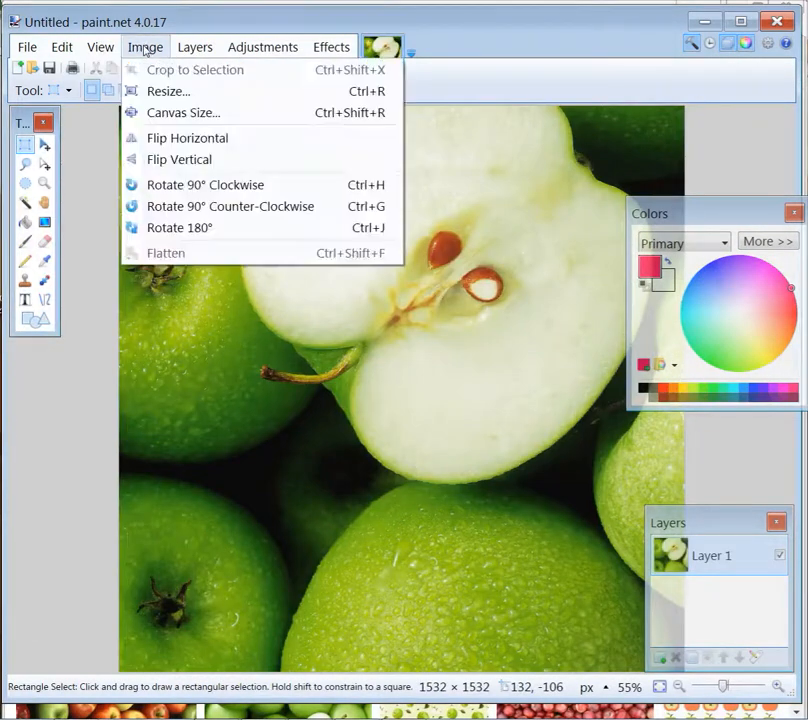
{"action": "left_click", "coordinate": [178, 96]}
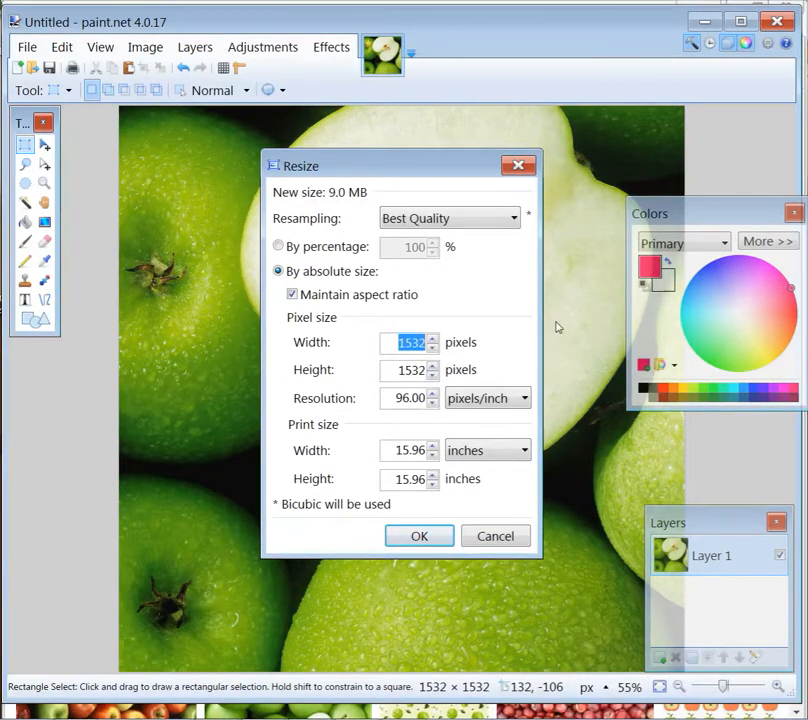
{"action": "type", "text": "1080"}
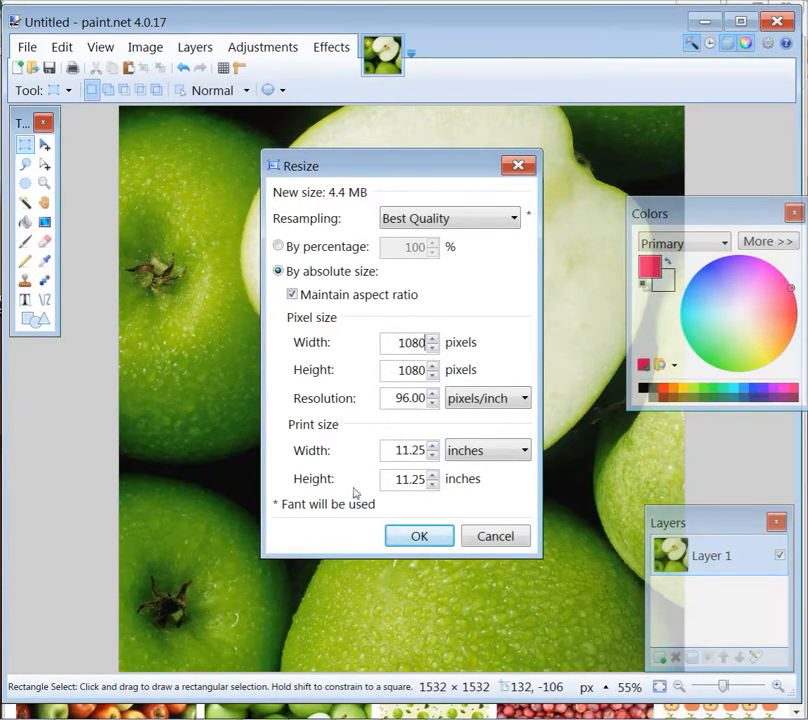
{"action": "left_click", "coordinate": [419, 536]}
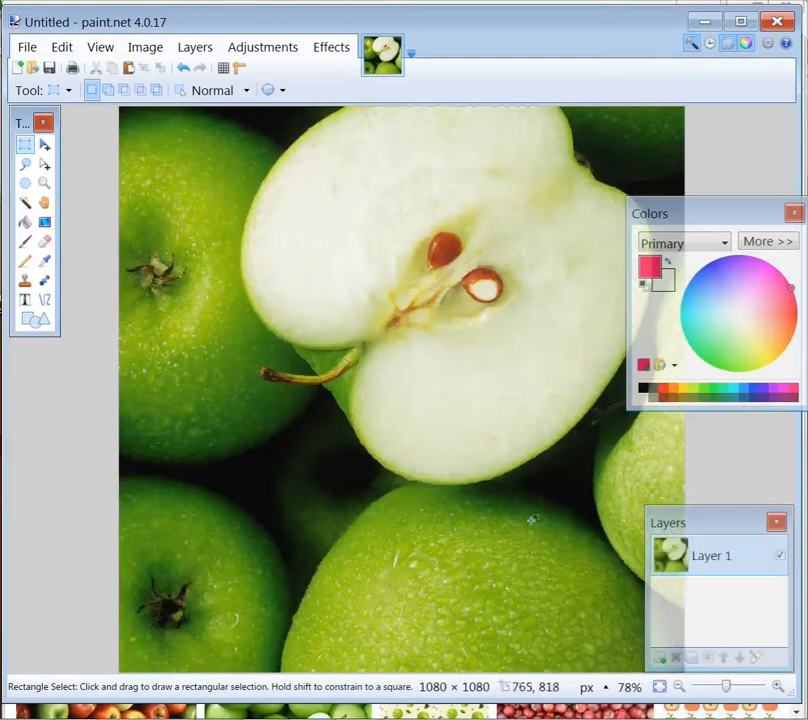
{"action": "left_click", "coordinate": [679, 688]}
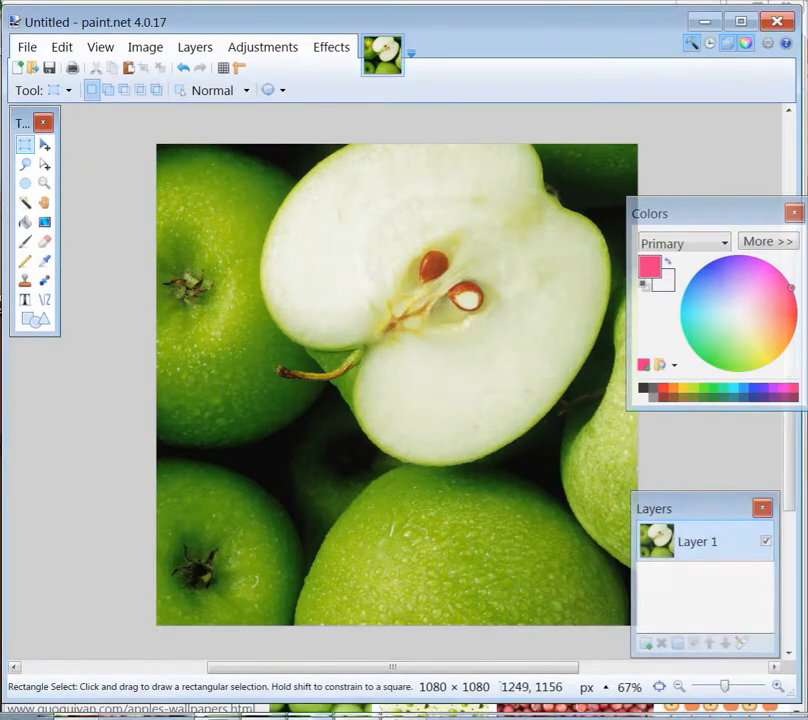
Switch to the Word document and copy the "Apple Lover Bundle" heading
{"action": "mouse_move", "coordinate": [372, 716]}
{"action": "mouse_move", "coordinate": [227, 707]}
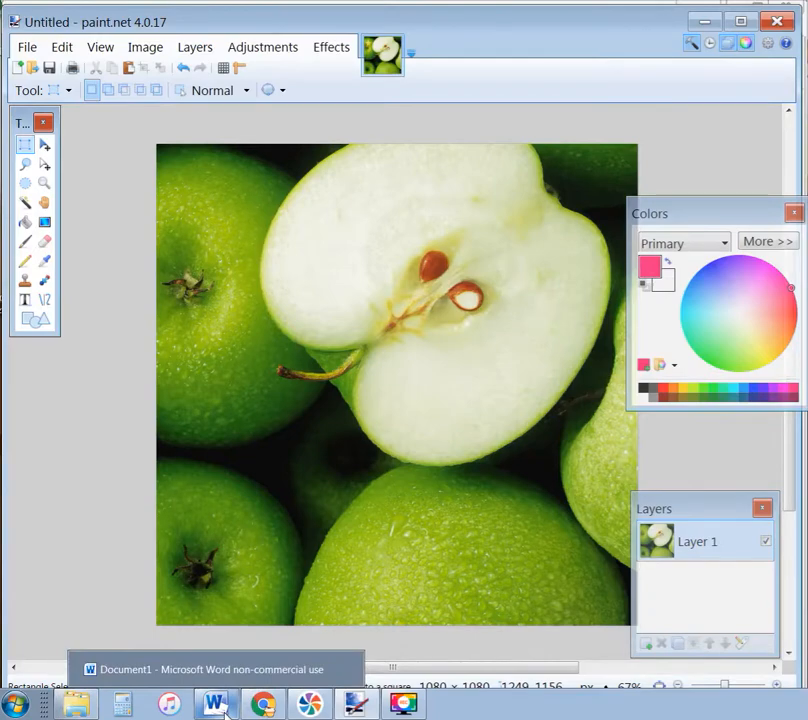
{"action": "left_click", "coordinate": [227, 707]}
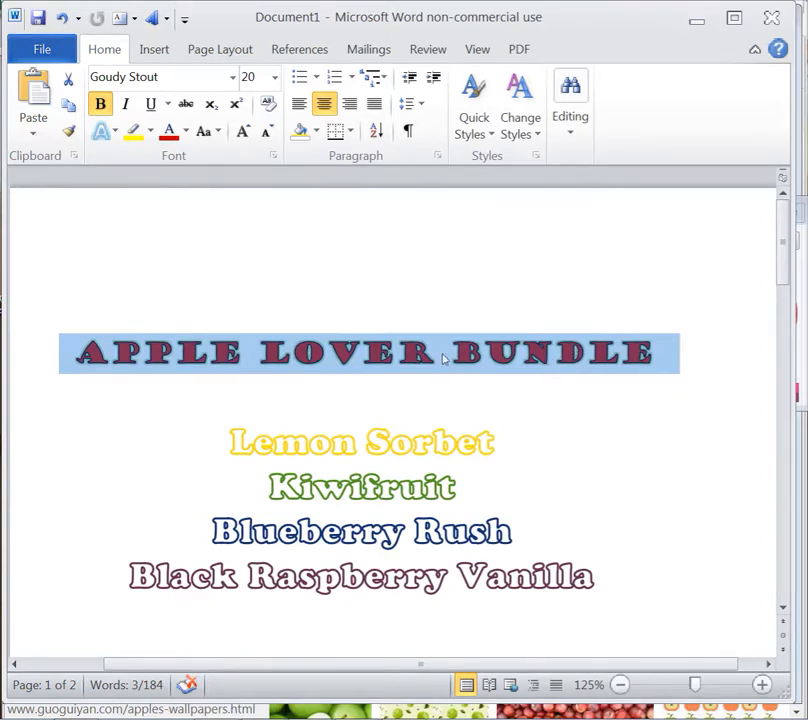
{"action": "left_click", "coordinate": [665, 355]}
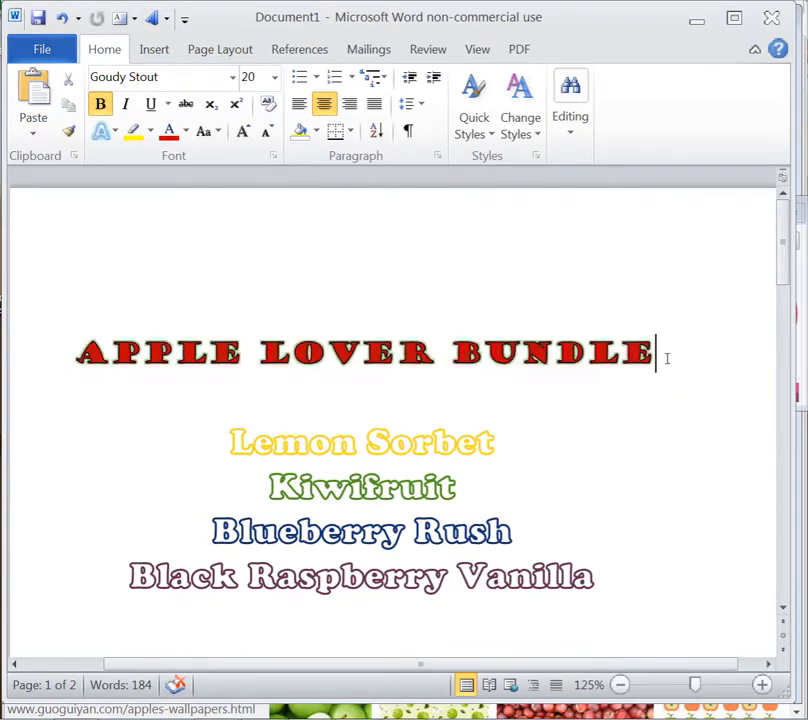
{"action": "left_click_drag", "start_coordinate": [665, 355], "coordinate": [56, 353]}
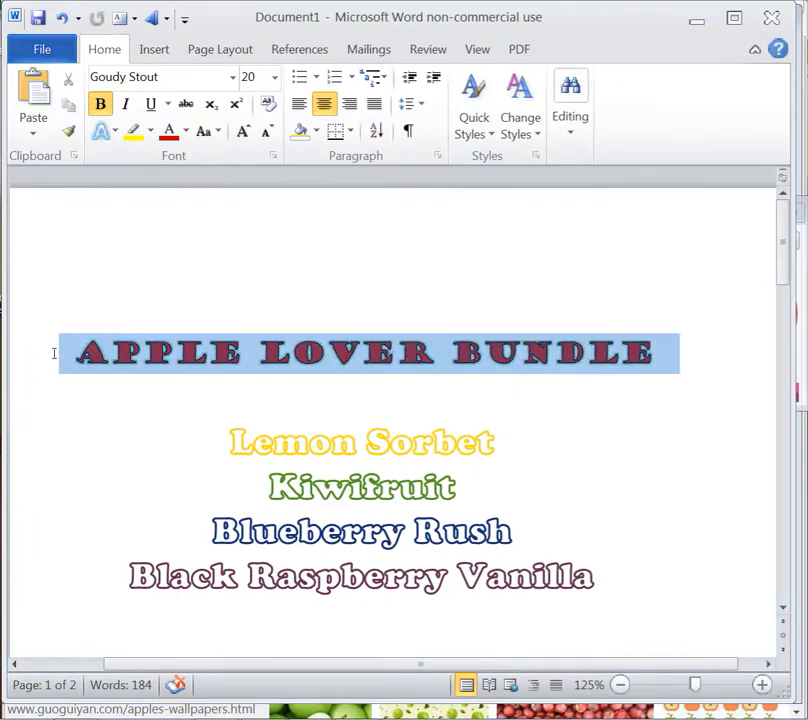
{"action": "right_click", "coordinate": [310, 356]}
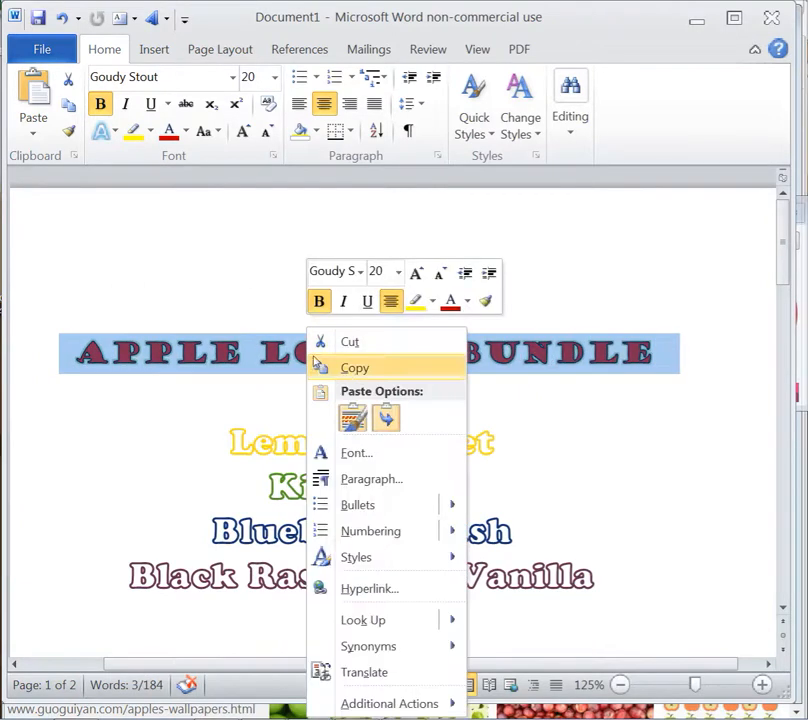
{"action": "left_click", "coordinate": [362, 373]}
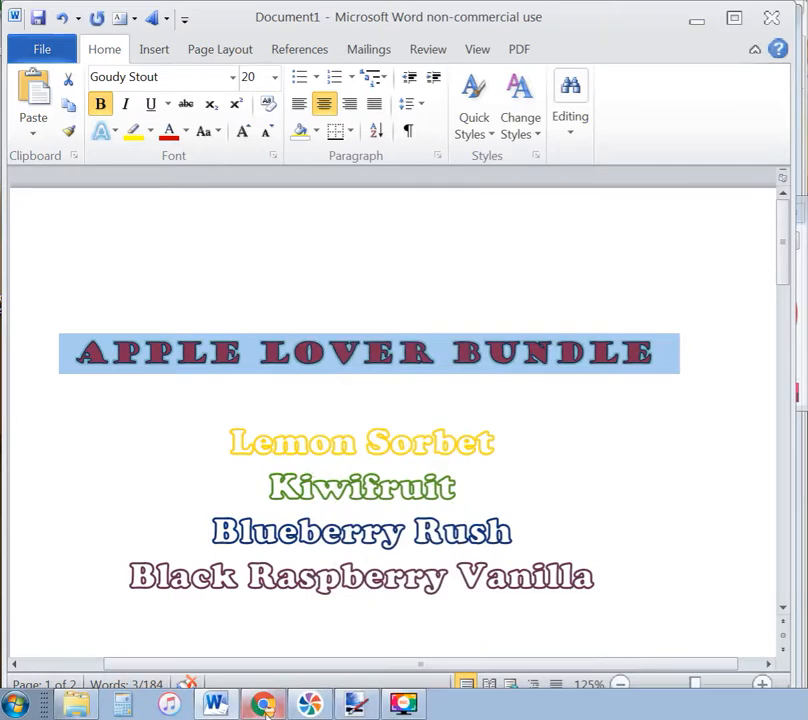
Switch back to paint.net and paste the copied "Apple Lover Bundle" heading into a new image
{"action": "mouse_move", "coordinate": [265, 705]}
{"action": "left_click", "coordinate": [362, 706]}
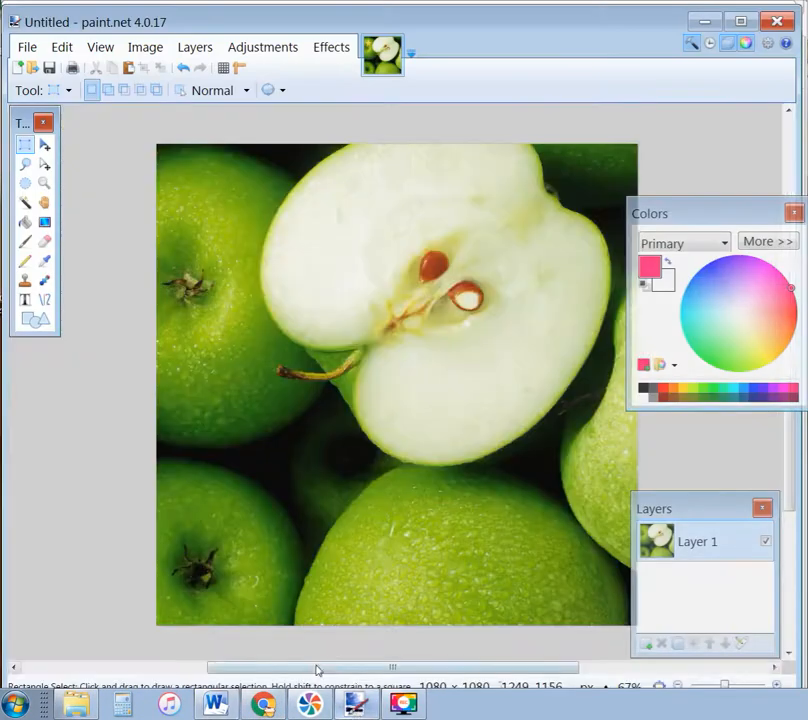
{"action": "left_click", "coordinate": [62, 47]}
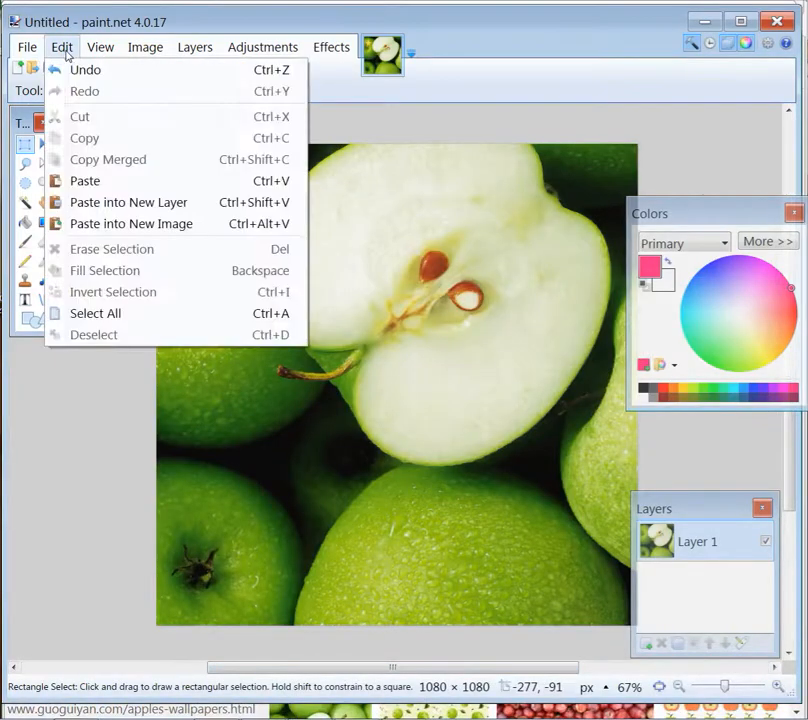
{"action": "left_click", "coordinate": [140, 228]}
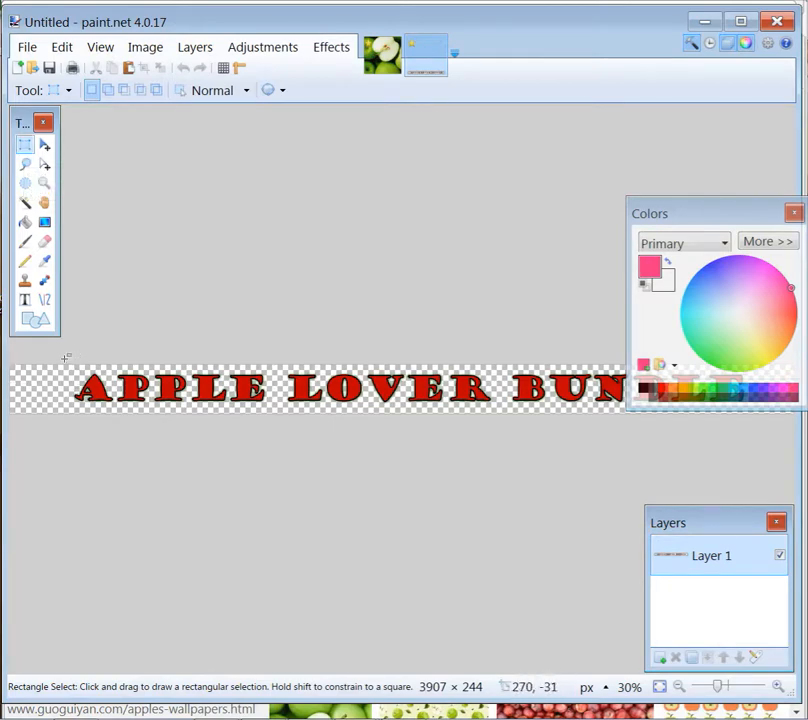
Crop the heading image to a selection of about 3451 × 244 pixels that trims the empty side margins around the text
{"action": "left_click_drag", "start_coordinate": [65, 357], "coordinate": [807, 582]}
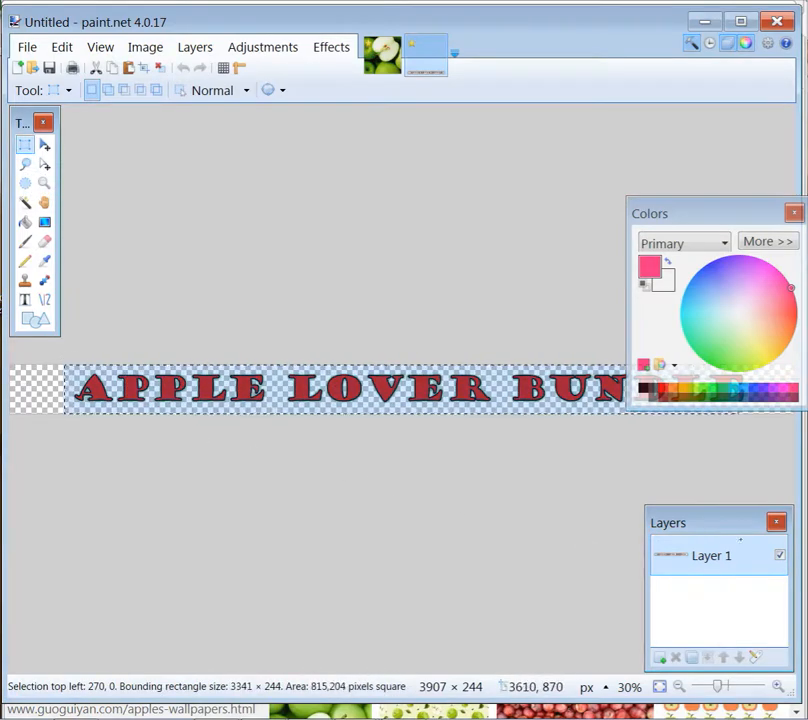
{"action": "left_click_drag", "start_coordinate": [741, 540], "coordinate": [758, 551]}
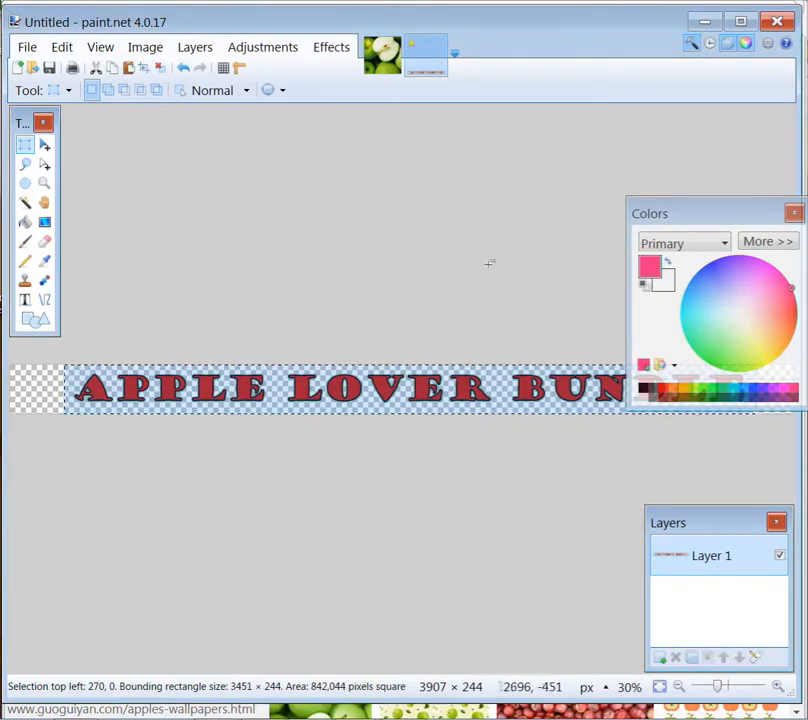
{"action": "left_click", "coordinate": [146, 48]}
{"action": "left_click", "coordinate": [165, 72]}
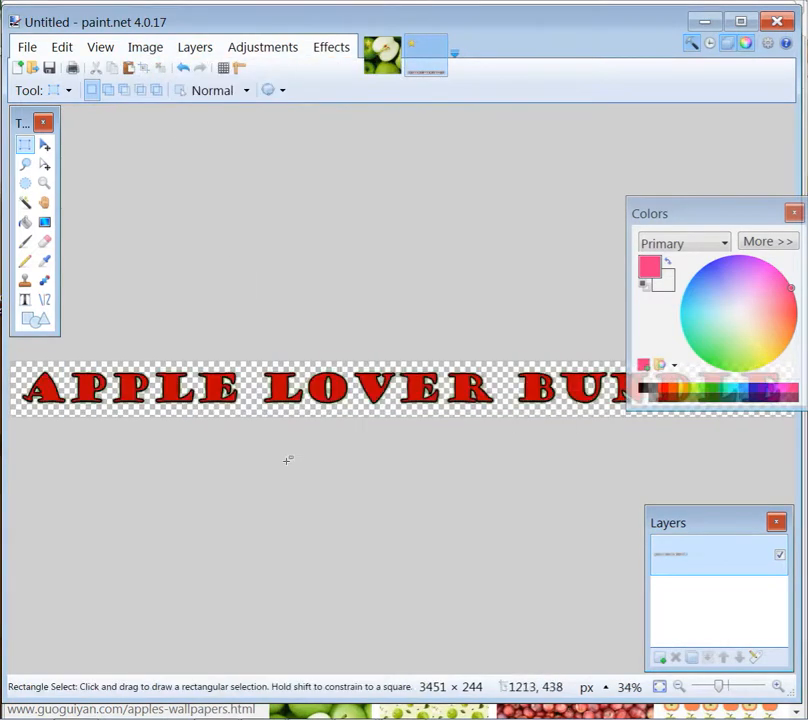
Resize the cropped heading image to 1000 pixels wide with the aspect ratio maintained, and select the entire image
{"action": "left_click", "coordinate": [145, 47]}
{"action": "left_click", "coordinate": [160, 90]}
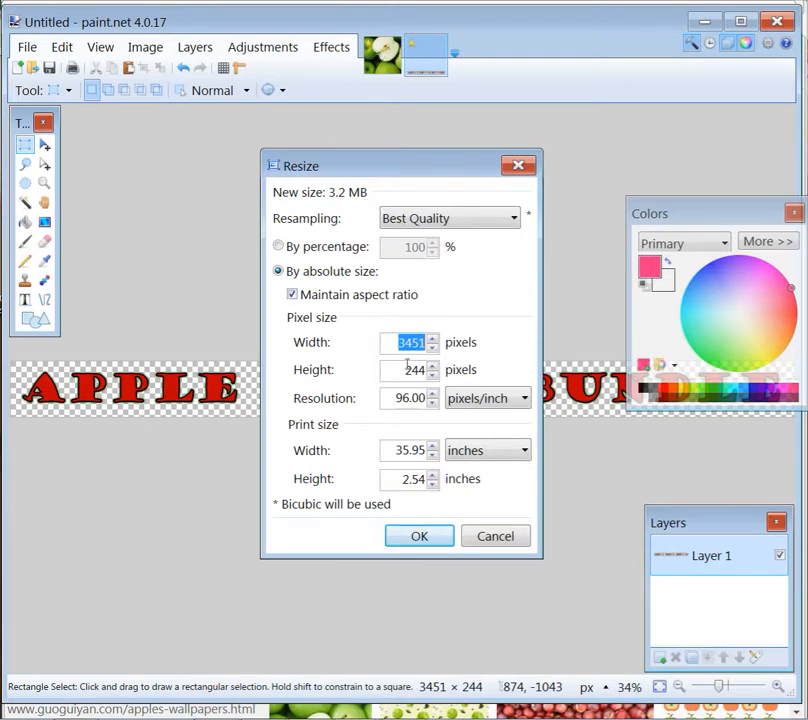
{"action": "type", "text": "980"}
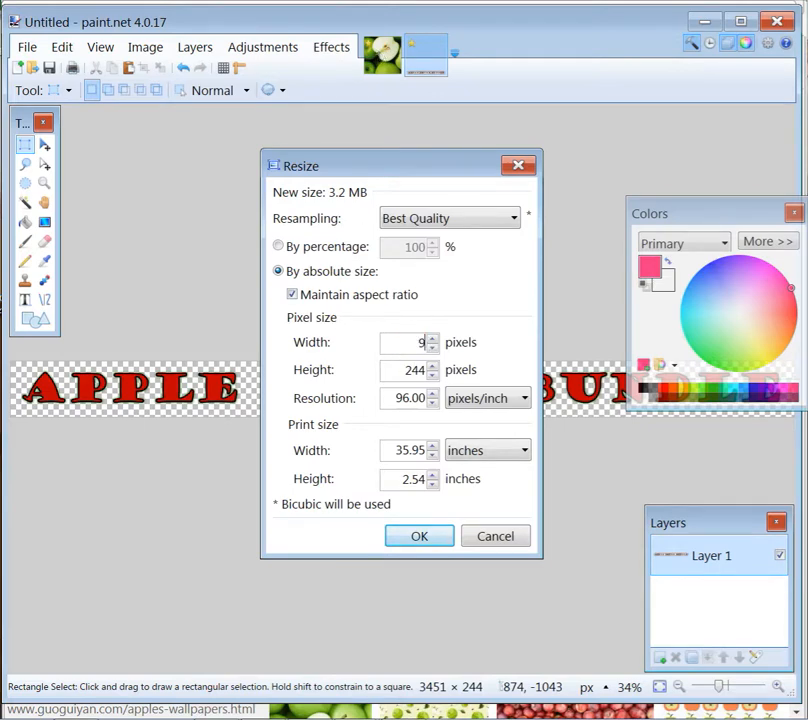
{"action": "key", "text": "BackSpace"}
{"action": "key", "text": "BackSpace"}
{"action": "key", "text": "BackSpace"}
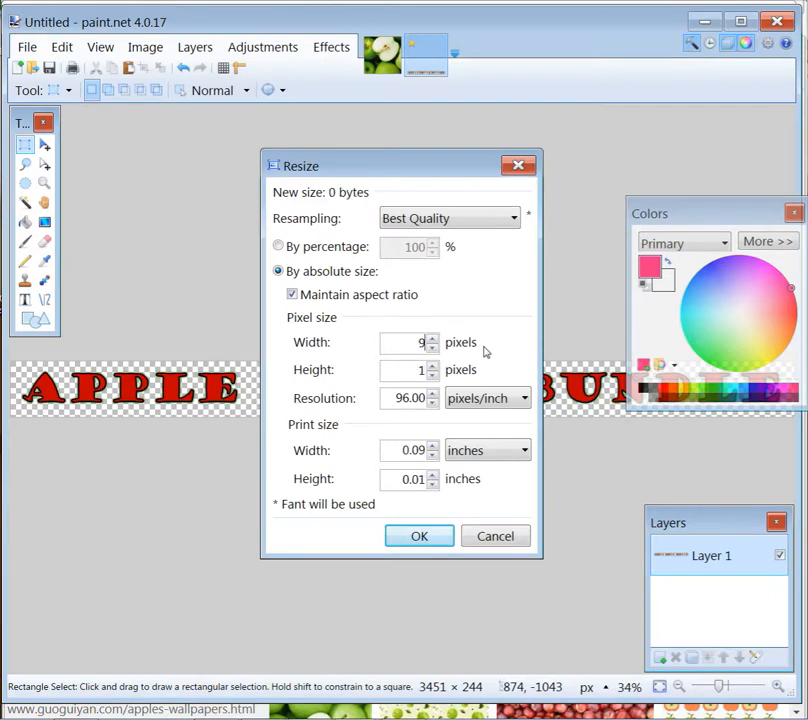
{"action": "type", "text": "10"}
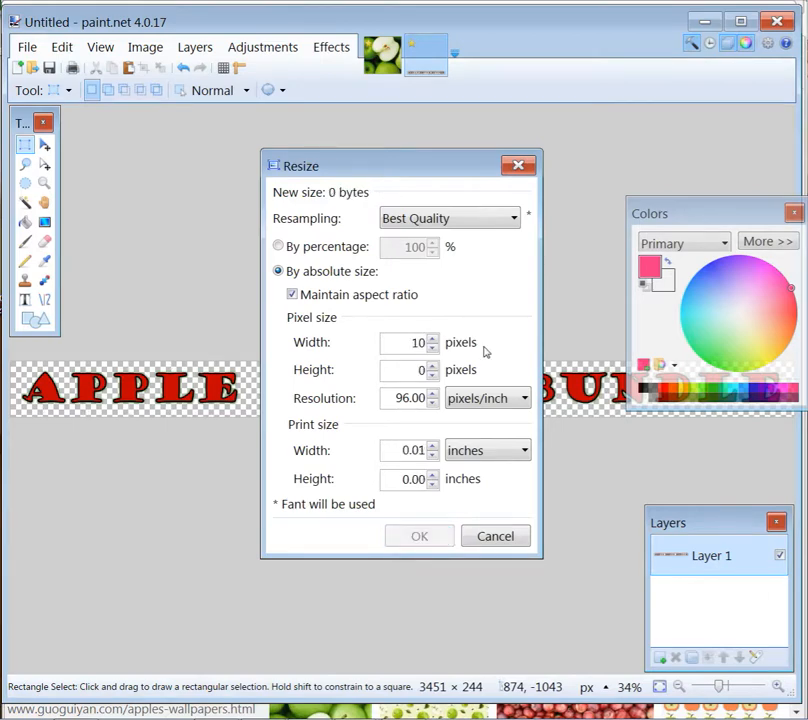
{"action": "type", "text": "00"}
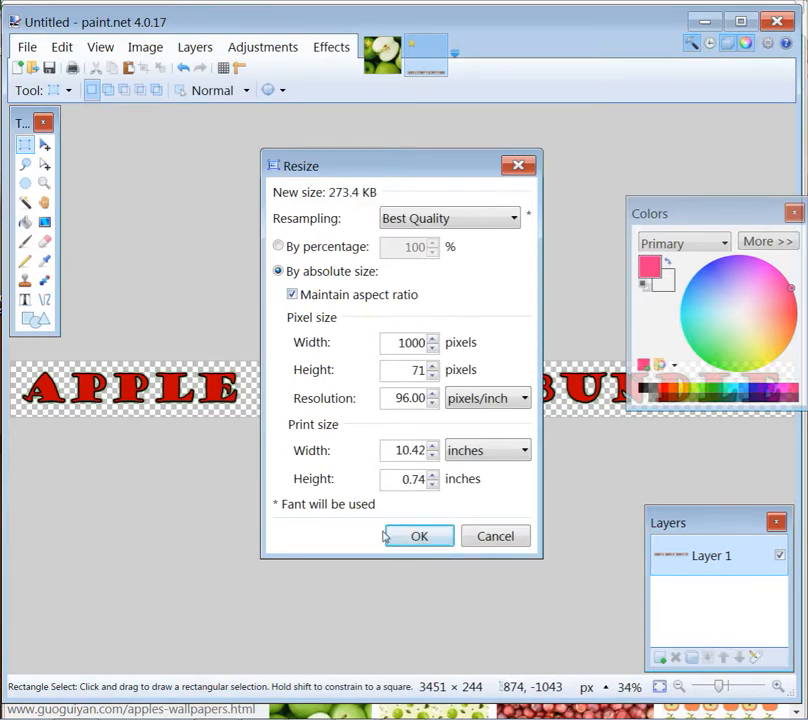
{"action": "left_click", "coordinate": [419, 537]}
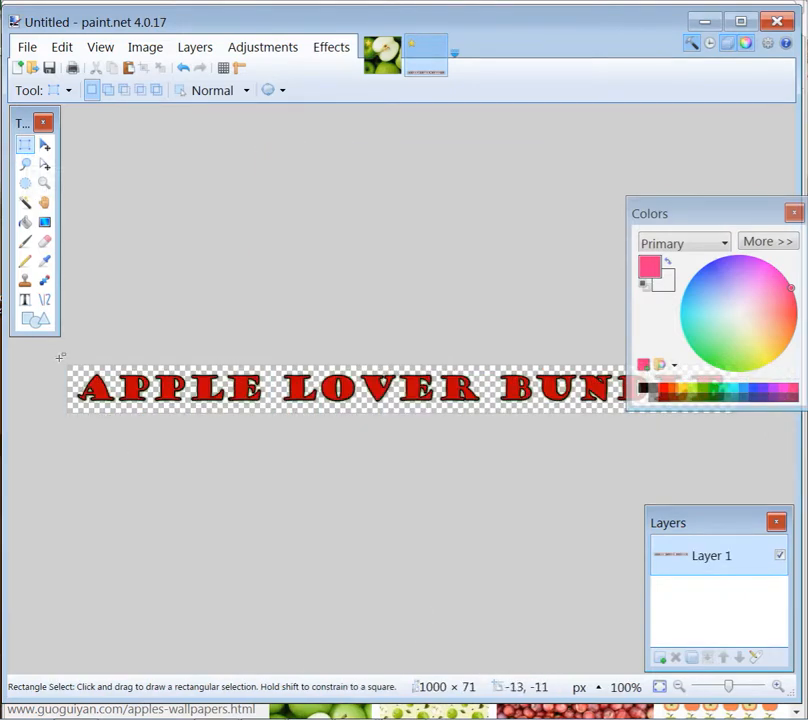
{"action": "left_click_drag", "start_coordinate": [60, 355], "coordinate": [807, 534]}
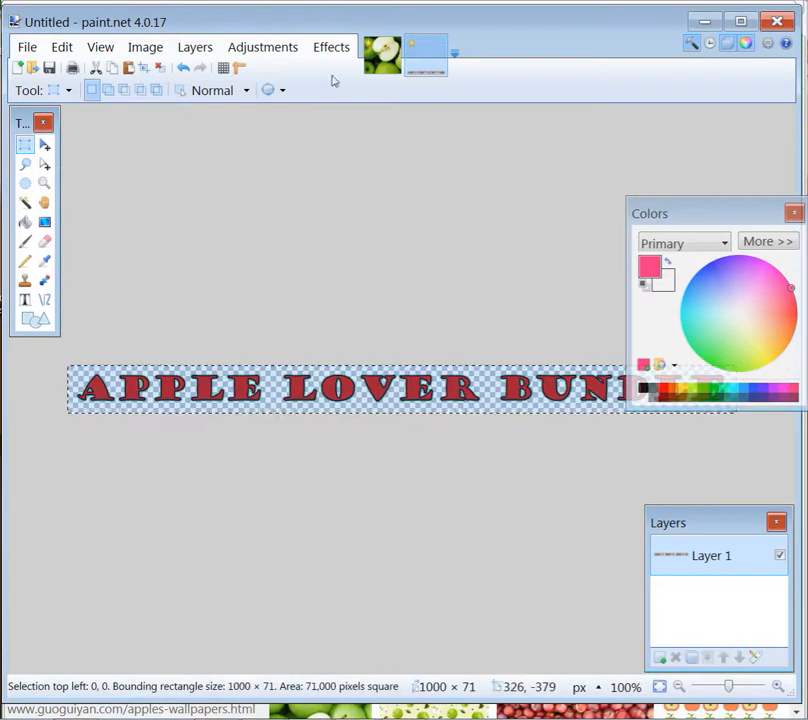
{"action": "left_click", "coordinate": [382, 55]}
{"action": "left_click", "coordinate": [62, 47]}
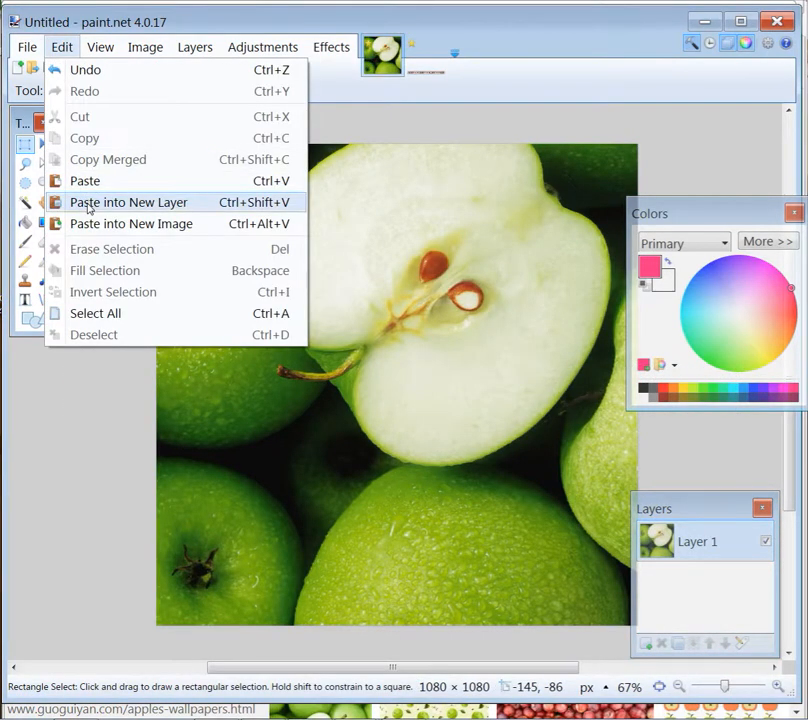
{"action": "left_click", "coordinate": [89, 206]}
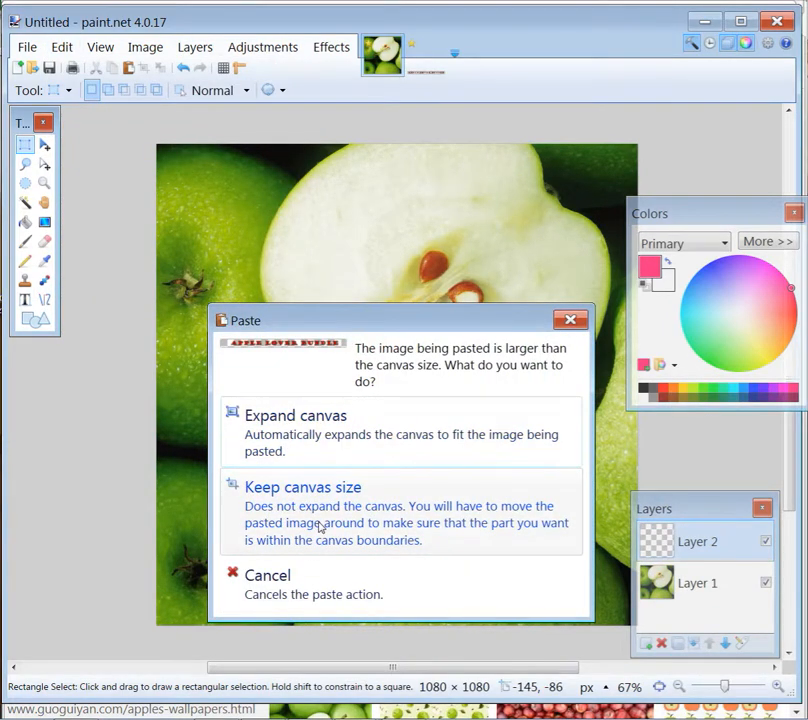
{"action": "left_click", "coordinate": [570, 320]}
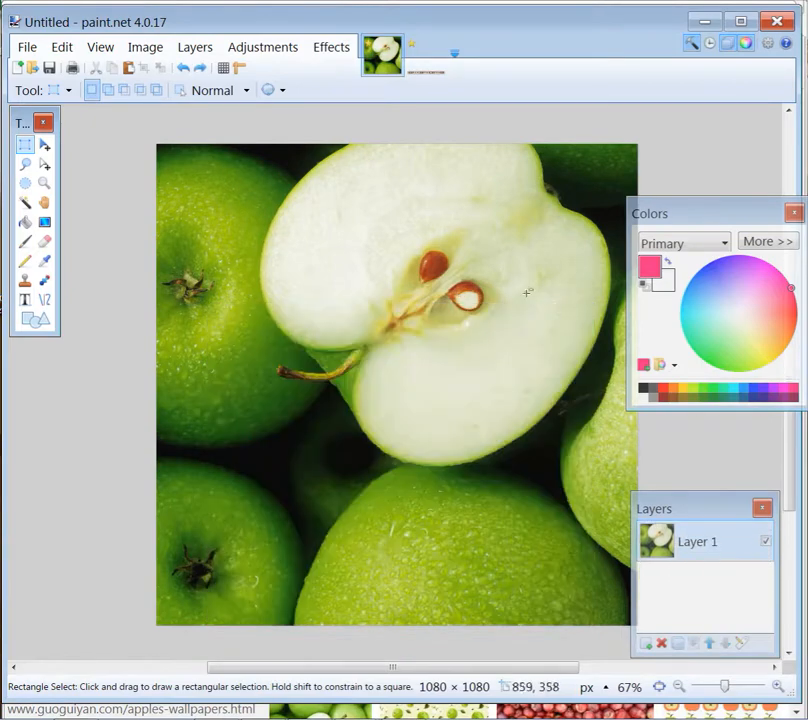
{"action": "left_click", "coordinate": [433, 76]}
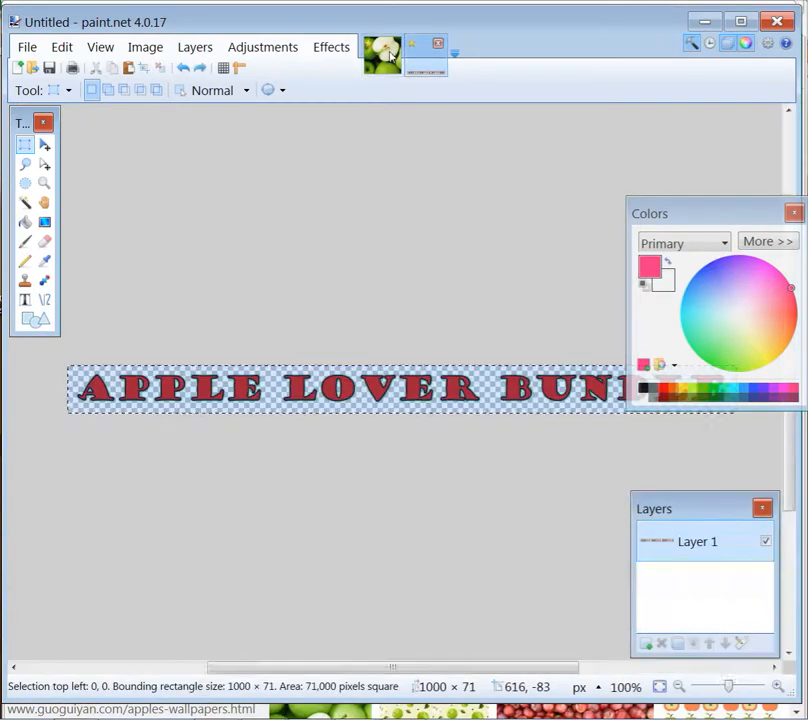
{"action": "left_click", "coordinate": [383, 56]}
{"action": "left_click", "coordinate": [62, 47]}
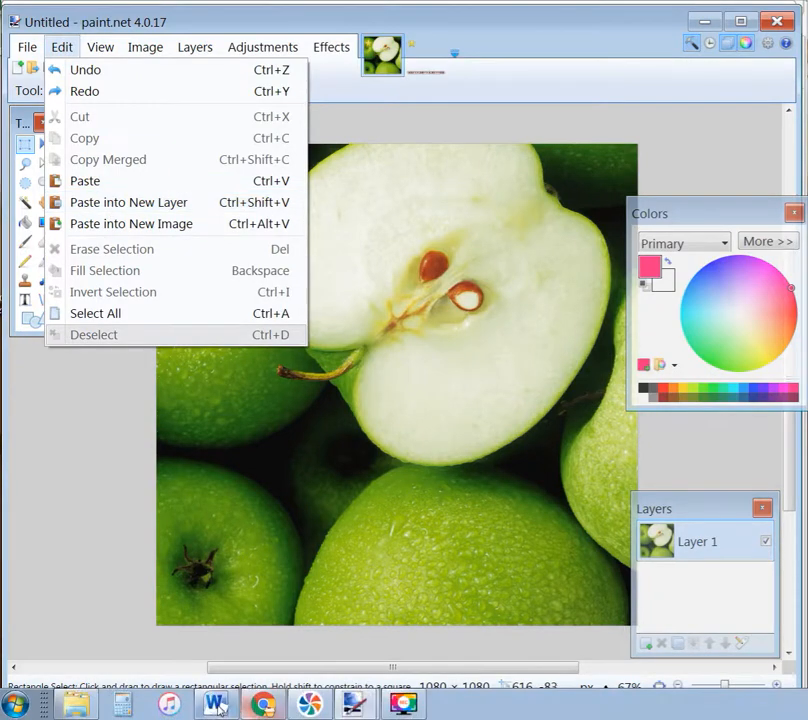
{"action": "left_click", "coordinate": [215, 705]}
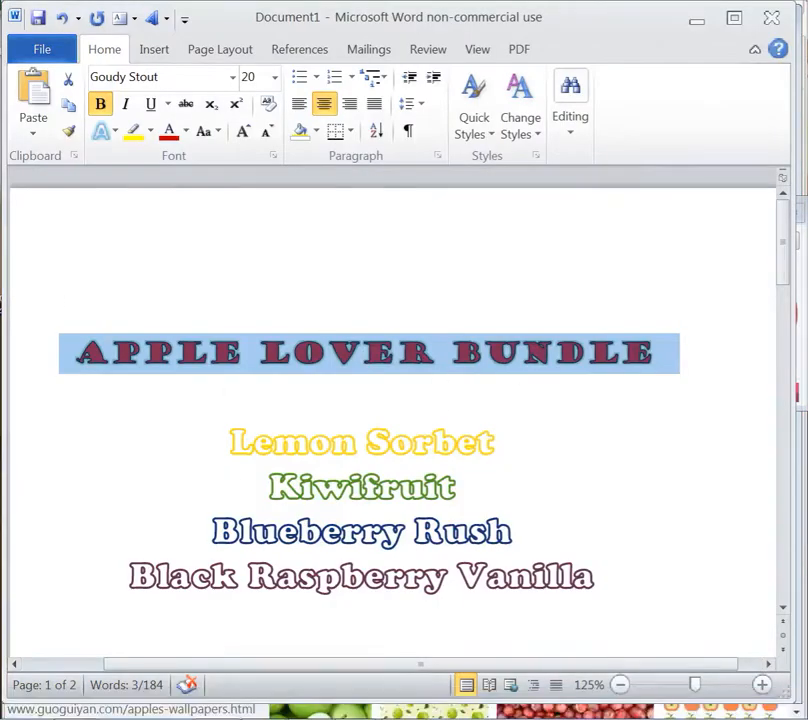
{"action": "mouse_move", "coordinate": [265, 707]}
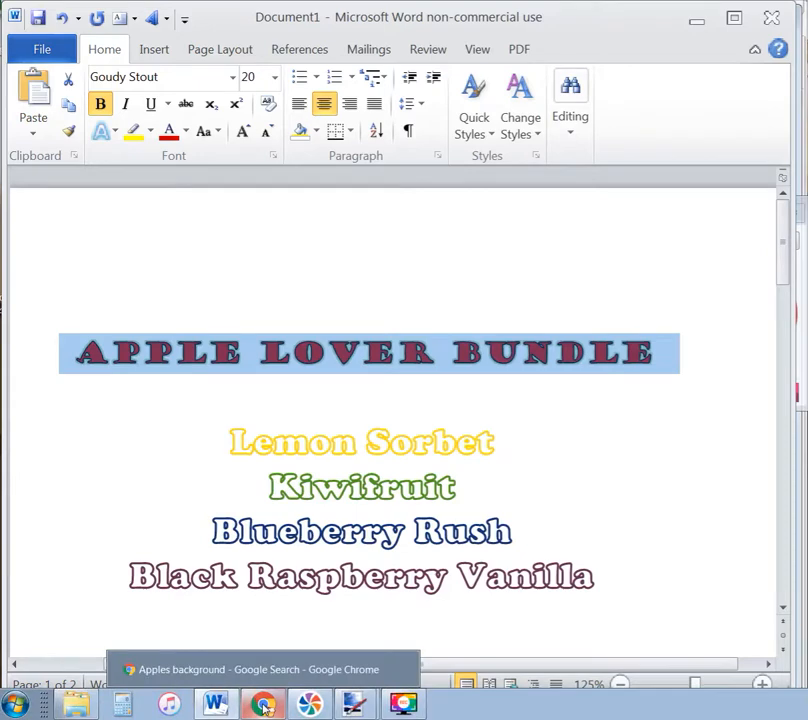
{"action": "mouse_move", "coordinate": [355, 705]}
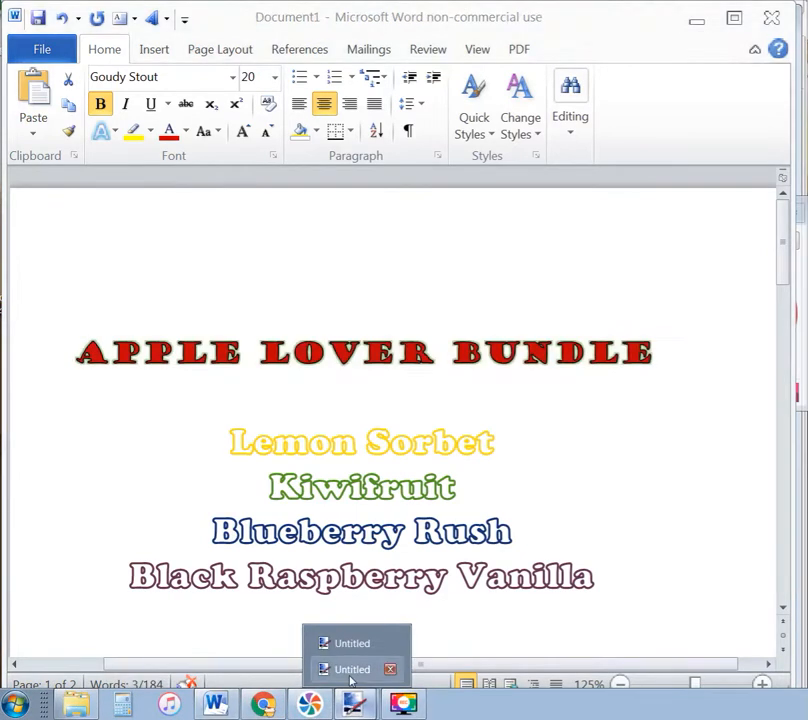
{"action": "left_click", "coordinate": [361, 645]}
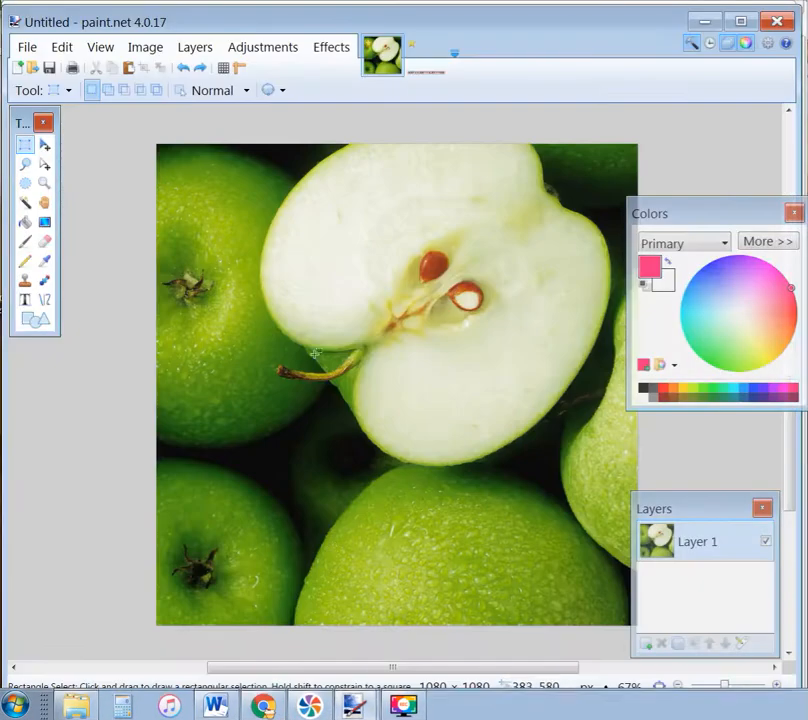
Paste the heading from the clipboard into a new layer of the apple image, keeping the canvas size
{"action": "left_click", "coordinate": [62, 47]}
{"action": "left_click", "coordinate": [95, 206]}
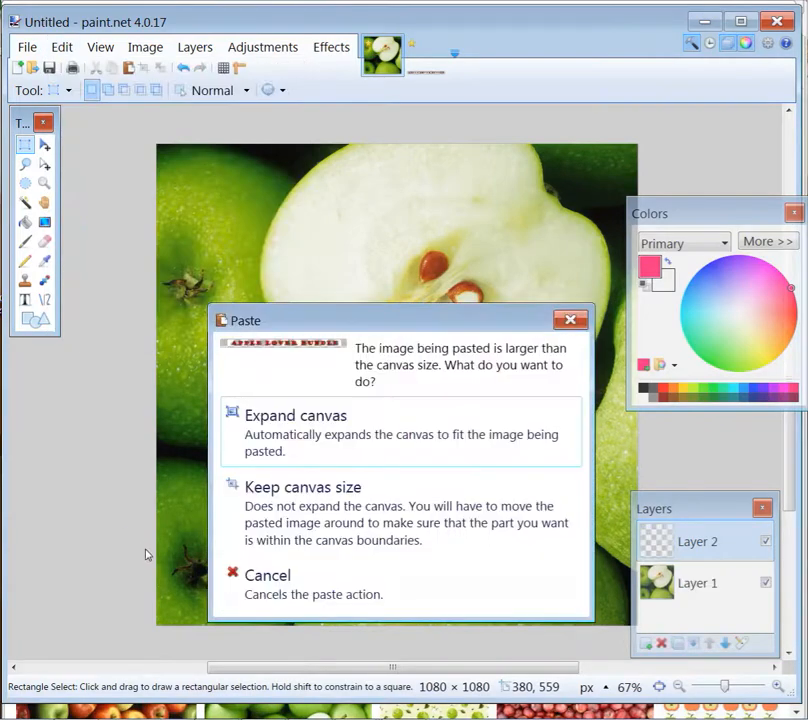
{"action": "left_click", "coordinate": [347, 540]}
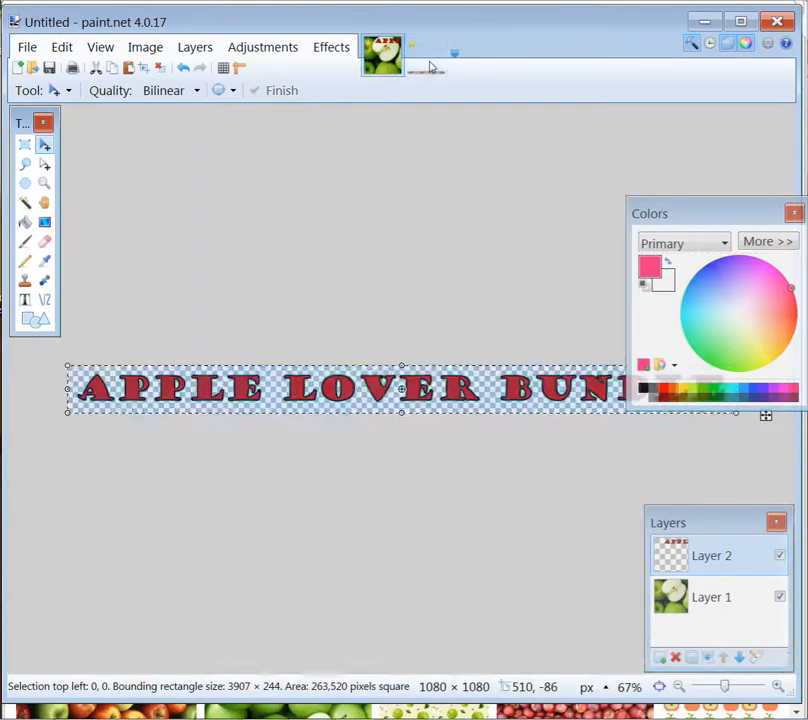
Copy the resized "Apple Lover Bundle" heading into a new layer of the apple image and place it just below the oversized heading
{"action": "left_click", "coordinate": [430, 64]}
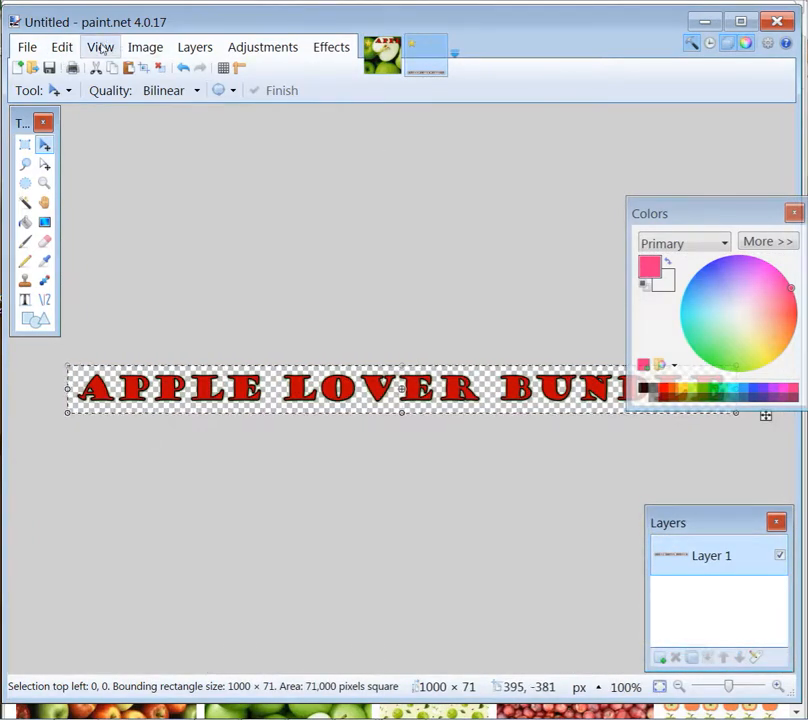
{"action": "left_click", "coordinate": [62, 48]}
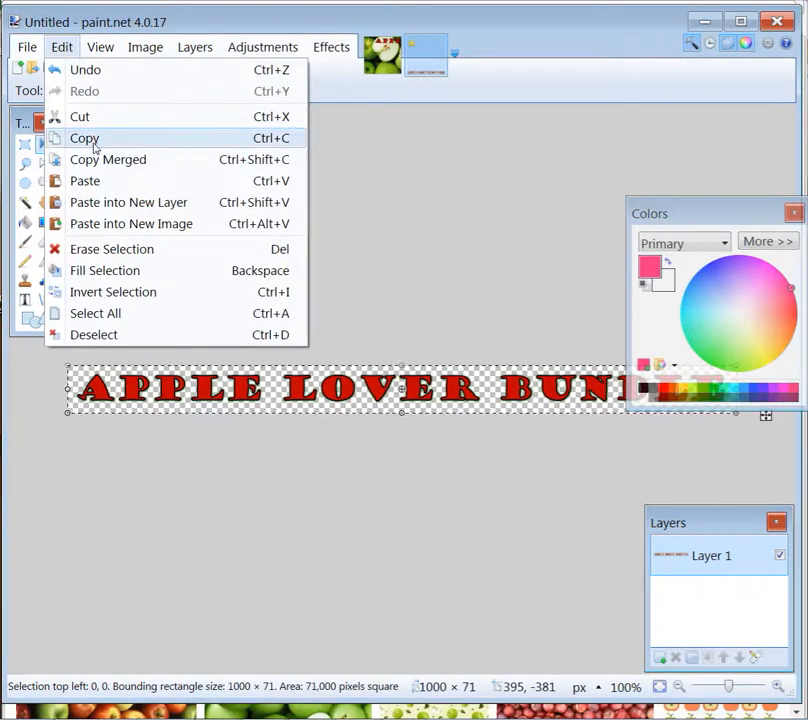
{"action": "left_click", "coordinate": [92, 139]}
{"action": "left_click", "coordinate": [383, 55]}
{"action": "key", "text": "ctrl+shift+v"}
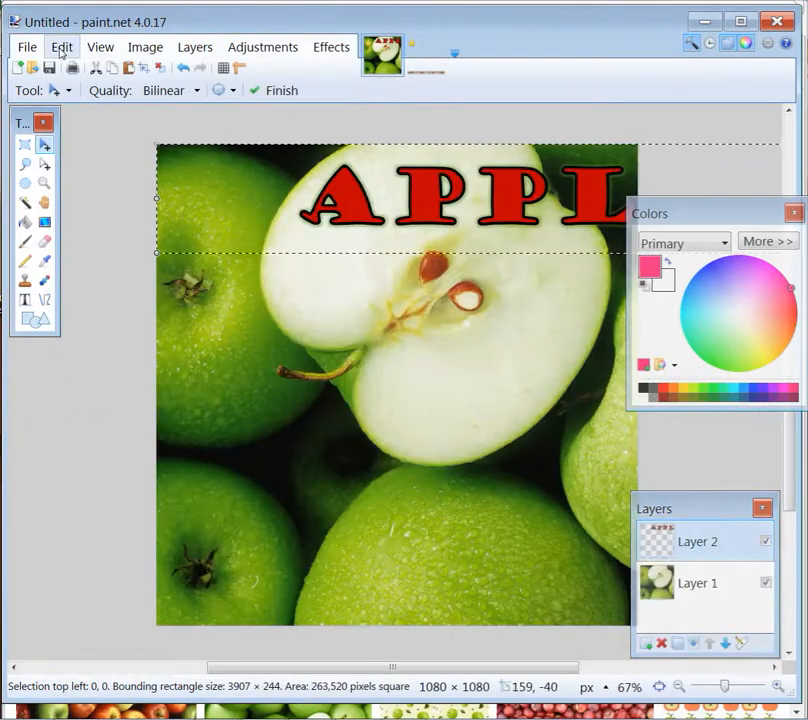
{"action": "left_click", "coordinate": [62, 47]}
{"action": "left_click", "coordinate": [112, 203]}
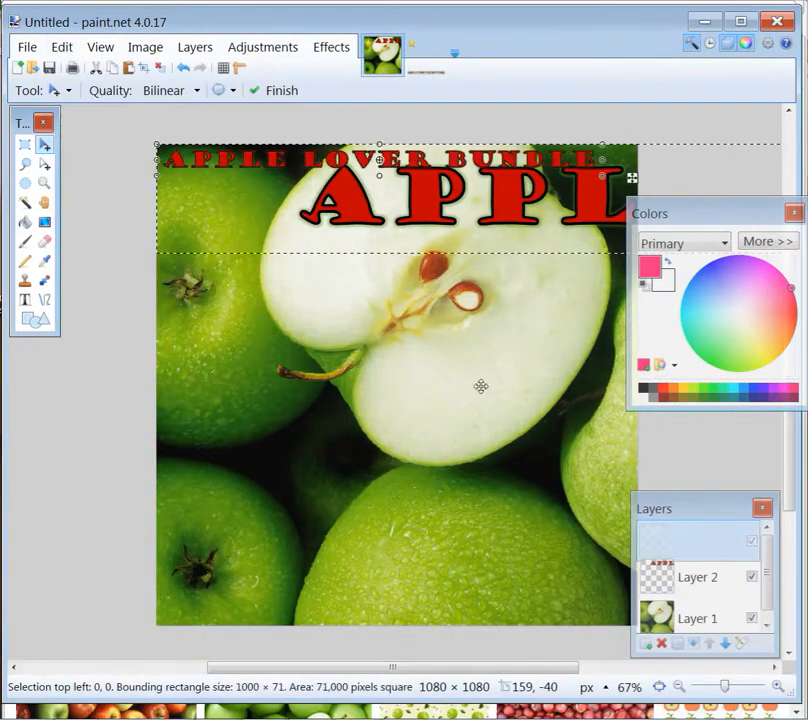
{"action": "left_click_drag", "start_coordinate": [432, 169], "coordinate": [428, 265]}
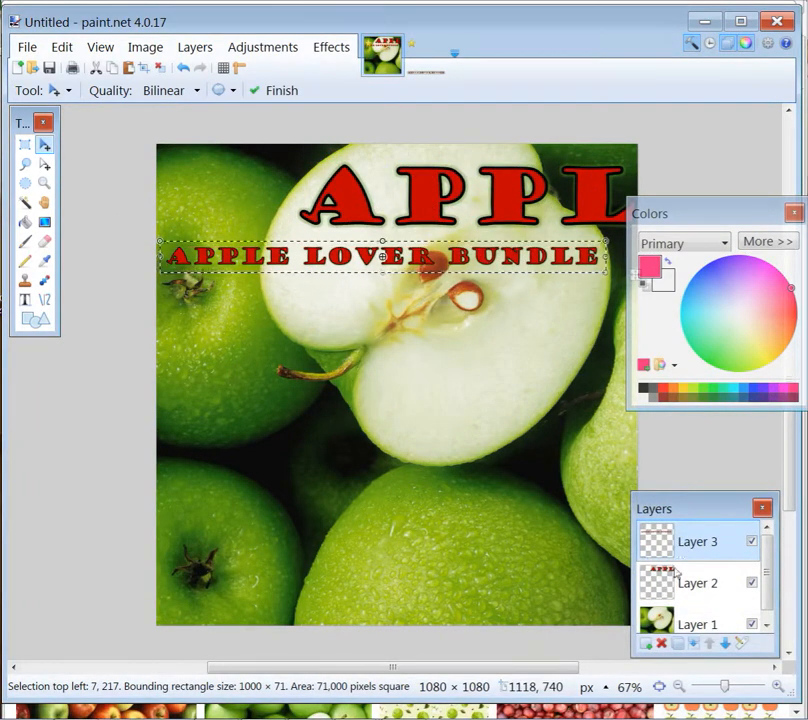
Erase the oversized heading from Layer 2 and delete that layer
{"action": "left_click", "coordinate": [669, 583]}
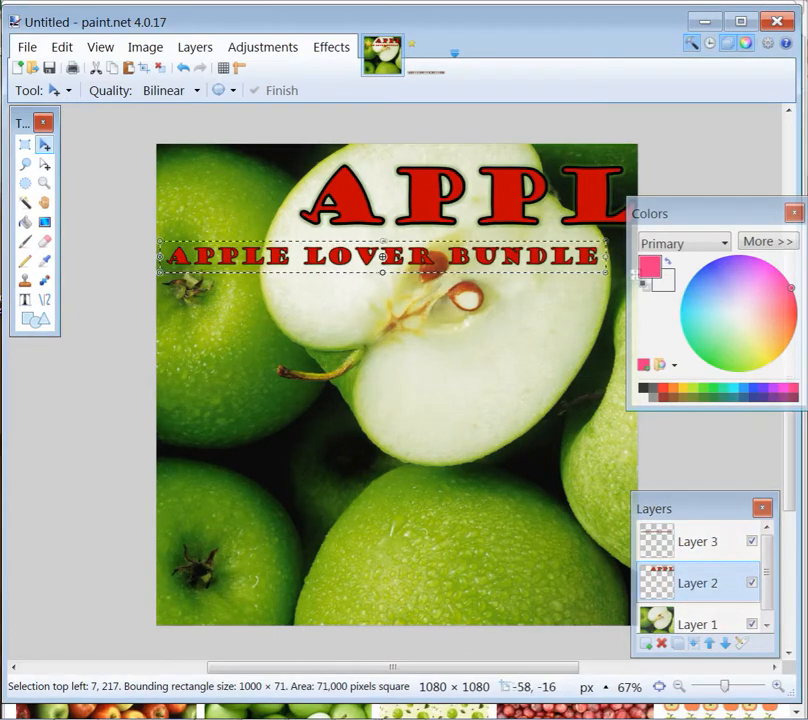
{"action": "left_click", "coordinate": [29, 148]}
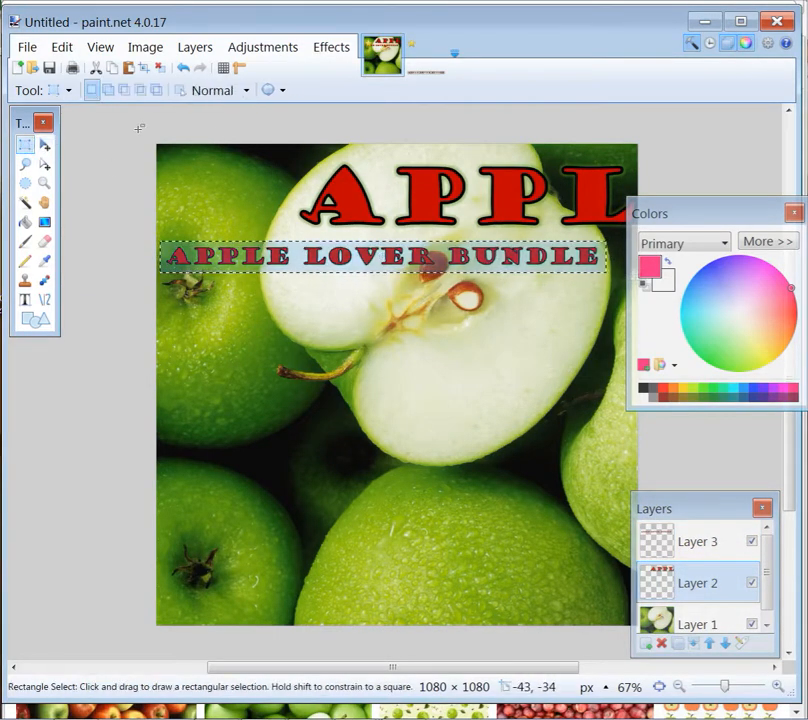
{"action": "left_click_drag", "start_coordinate": [138, 129], "coordinate": [807, 656]}
{"action": "key", "text": "Delete"}
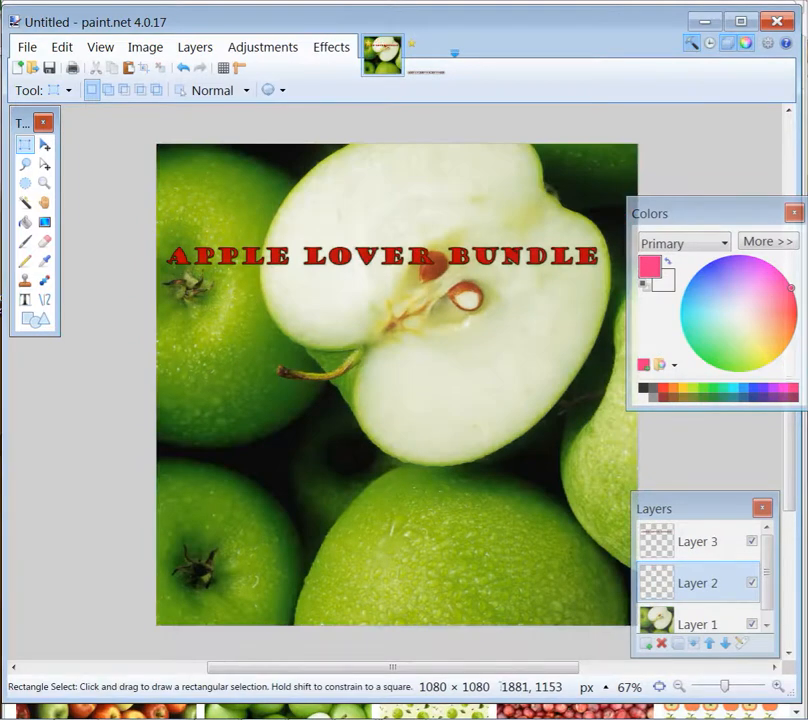
{"action": "left_click", "coordinate": [662, 644]}
Move the heading on Layer 3 up near the apple image's upper edge and stretch its selection to about 1135 × 270 pixels
{"action": "left_click", "coordinate": [678, 541]}
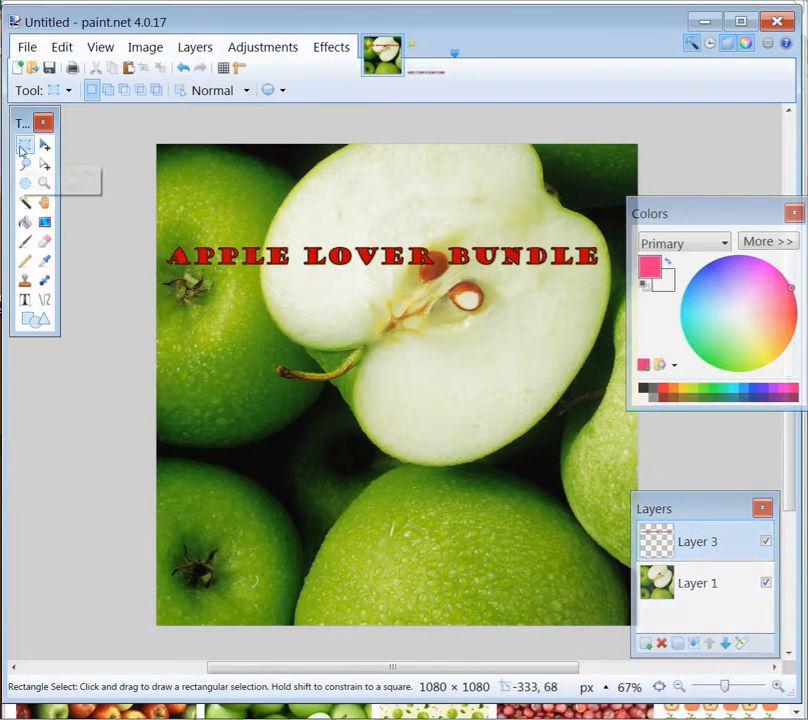
{"action": "left_click_drag", "start_coordinate": [144, 225], "coordinate": [665, 286]}
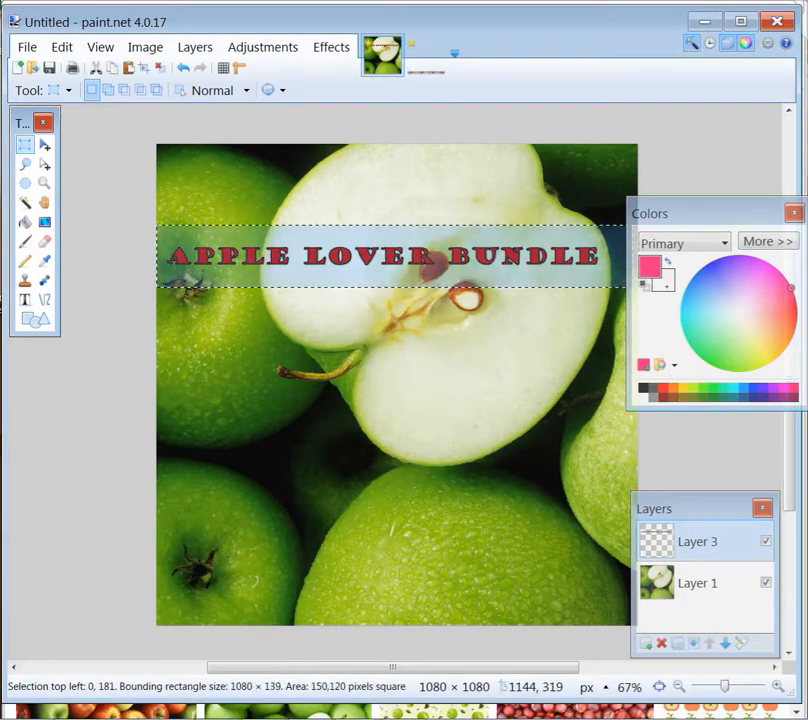
{"action": "left_click", "coordinate": [44, 147]}
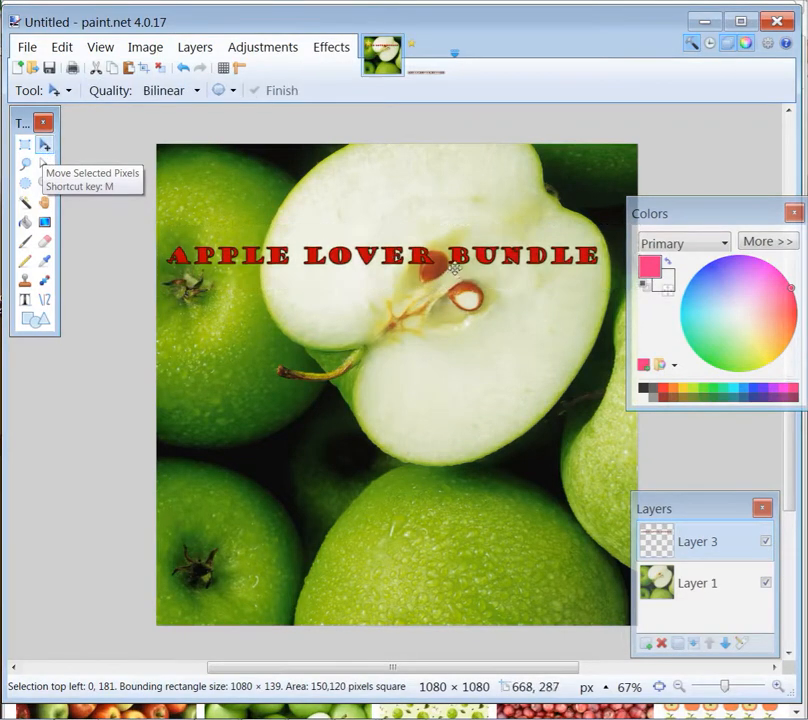
{"action": "left_click_drag", "start_coordinate": [453, 272], "coordinate": [466, 198]}
{"action": "left_click_drag", "start_coordinate": [409, 213], "coordinate": [410, 242]}
{"action": "left_click_drag", "start_coordinate": [651, 148], "coordinate": [659, 139]}
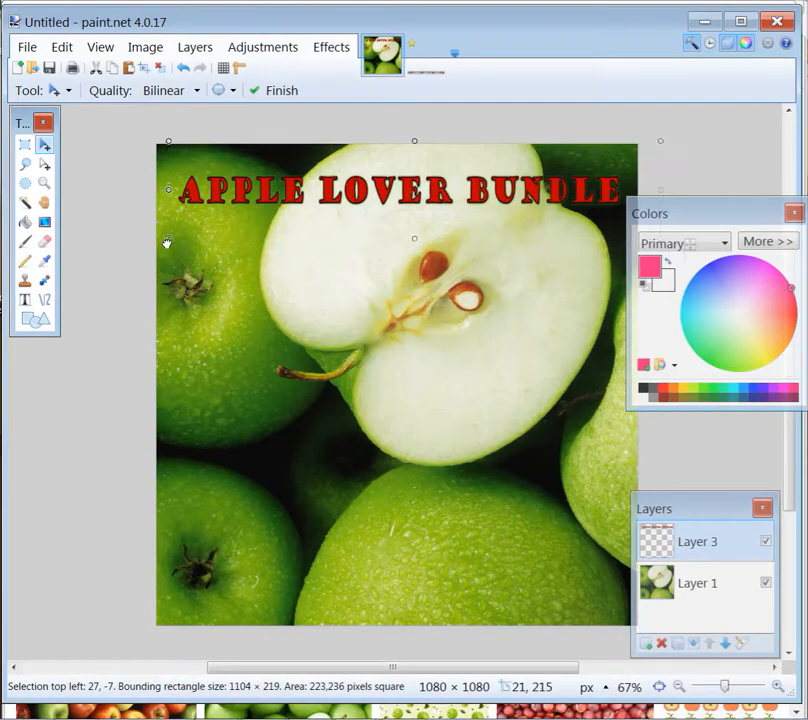
{"action": "left_click_drag", "start_coordinate": [166, 239], "coordinate": [153, 263]}
{"action": "left_click_drag", "start_coordinate": [334, 247], "coordinate": [337, 240]}
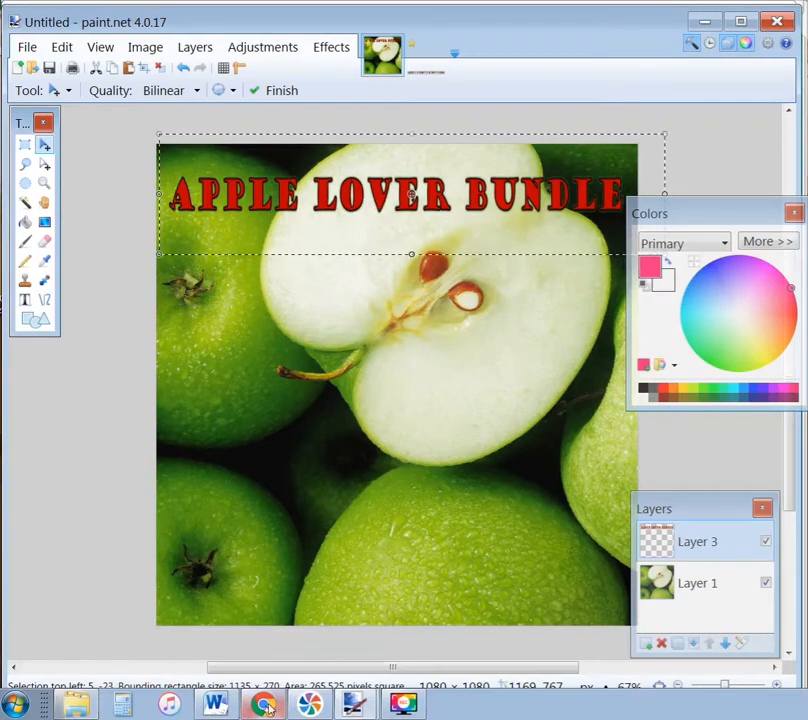
Switch to Chrome and open the Crisp Orchard Air Scentsy Bar picture from the Apple product search in its own tab
{"action": "left_click", "coordinate": [262, 705]}
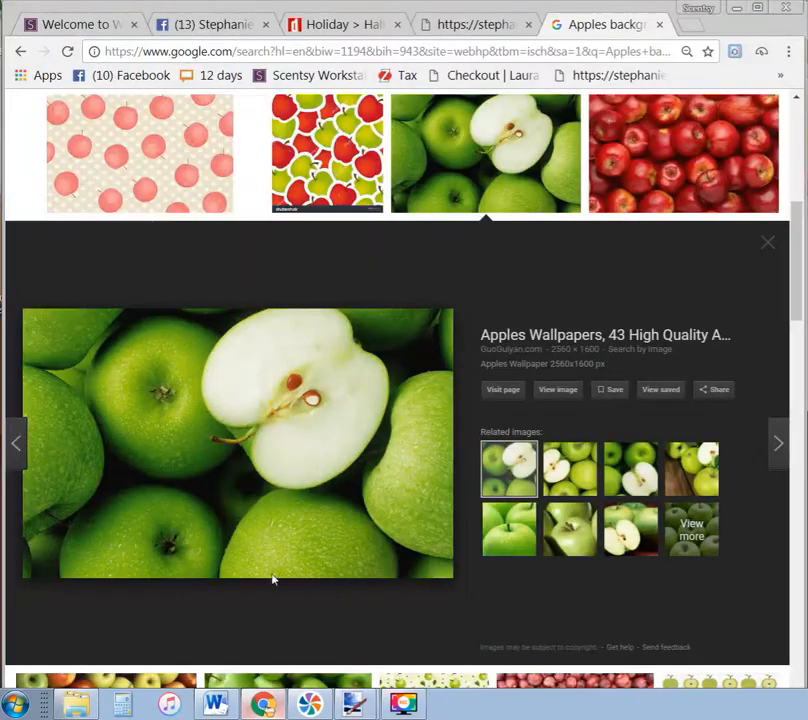
{"action": "left_click", "coordinate": [482, 22]}
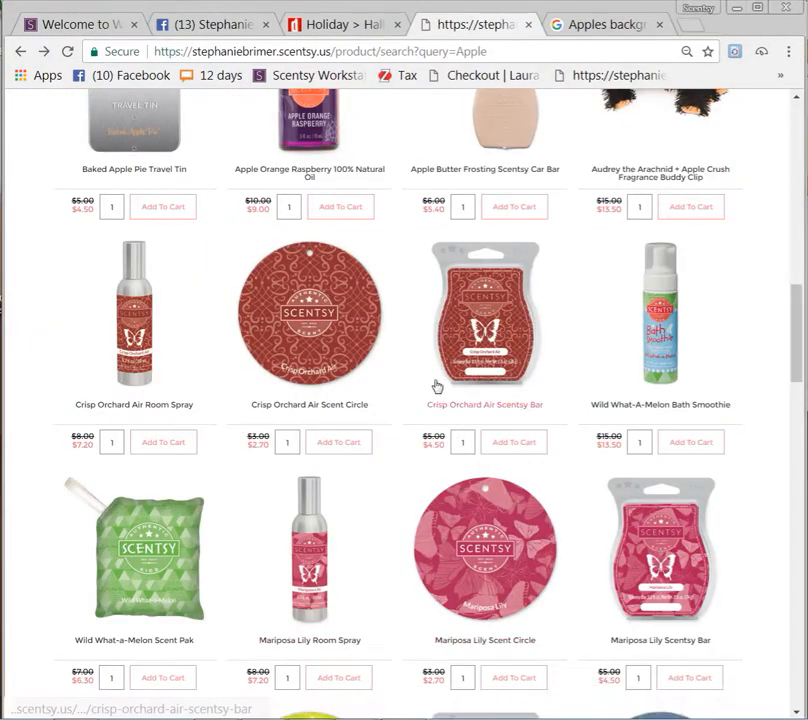
{"action": "scroll", "coordinate": [437, 386], "scroll_direction": "up", "scroll_amount": 5}
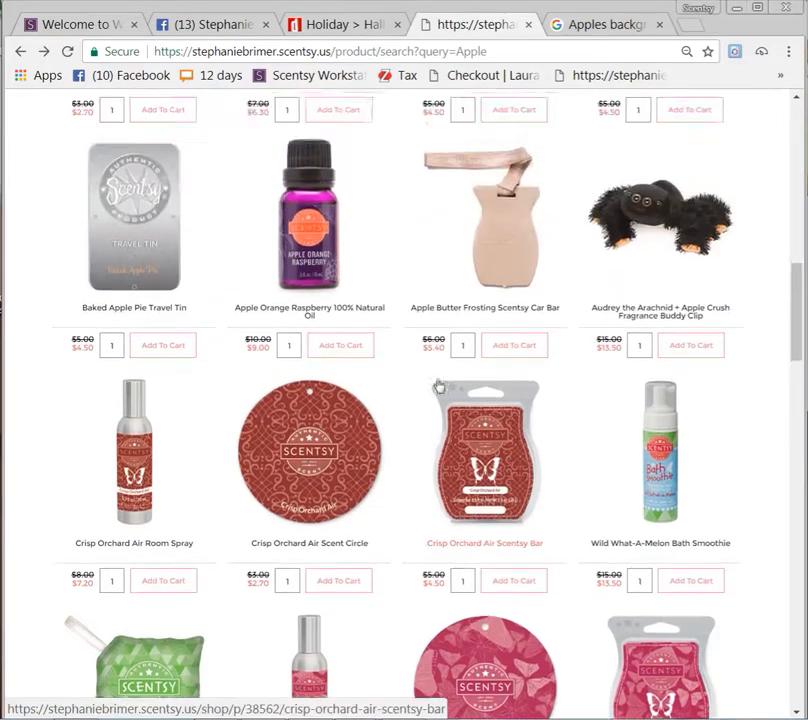
{"action": "scroll", "coordinate": [440, 383], "scroll_direction": "down", "scroll_amount": 5}
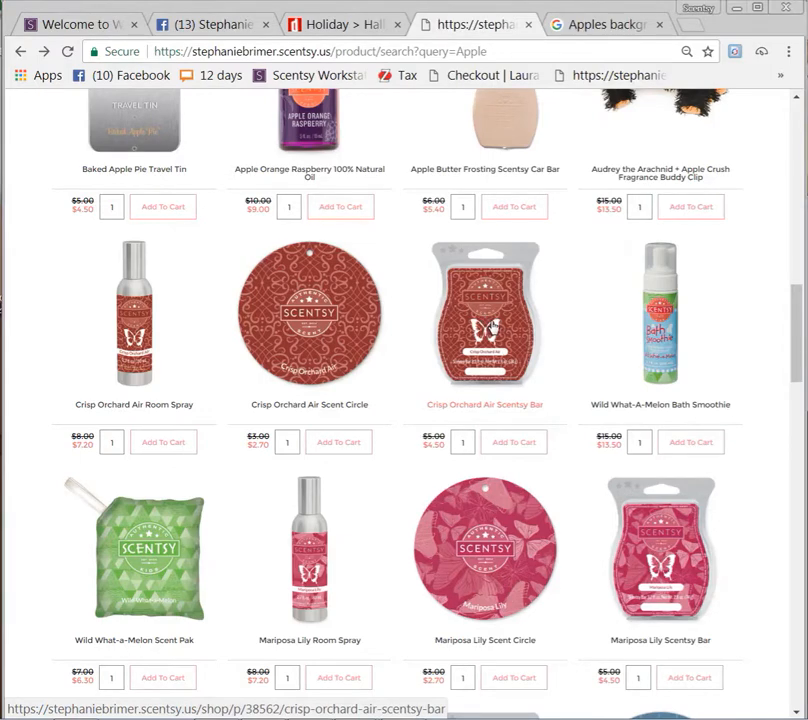
{"action": "right_click", "coordinate": [483, 324]}
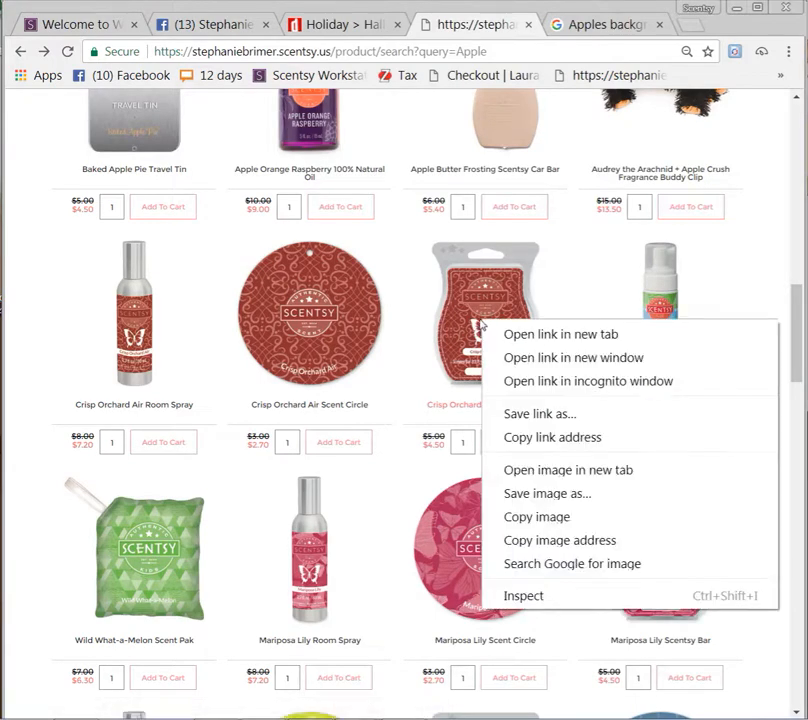
{"action": "left_click", "coordinate": [543, 470]}
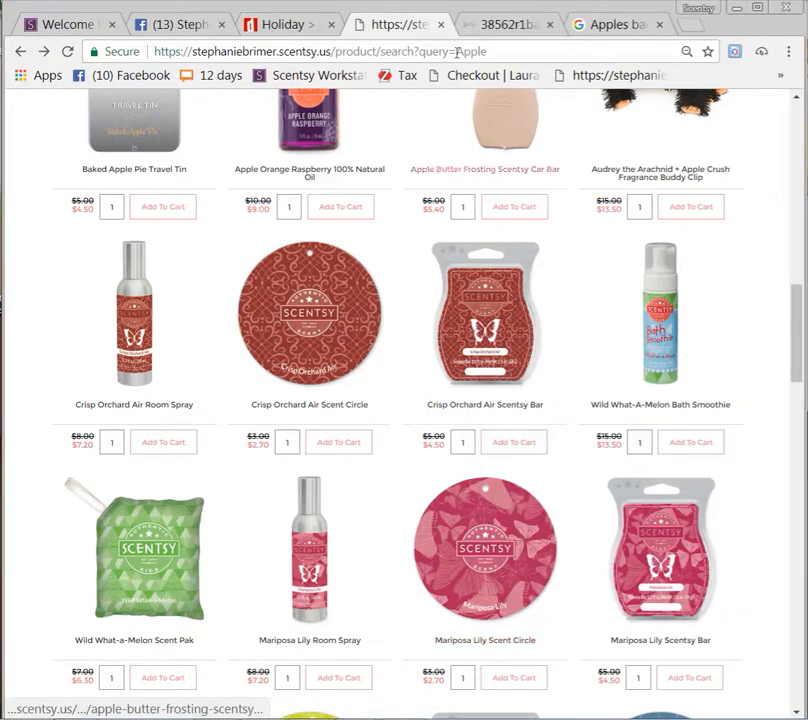
{"action": "left_click", "coordinate": [503, 26]}
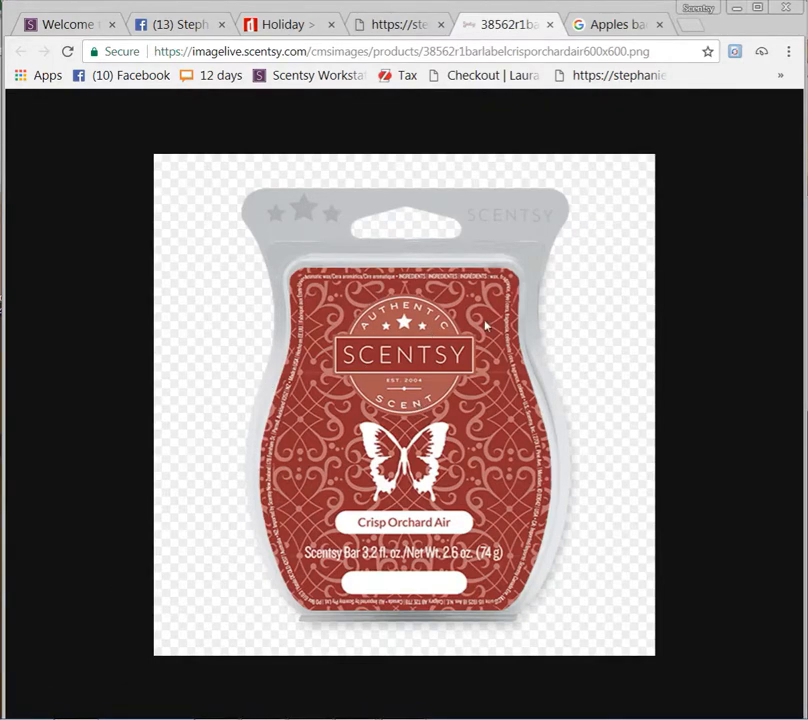
Save the bar picture as a PNG named "Crisp Orchard Air" in the Bars.png folder and dismiss the download notice
{"action": "right_click", "coordinate": [369, 282]}
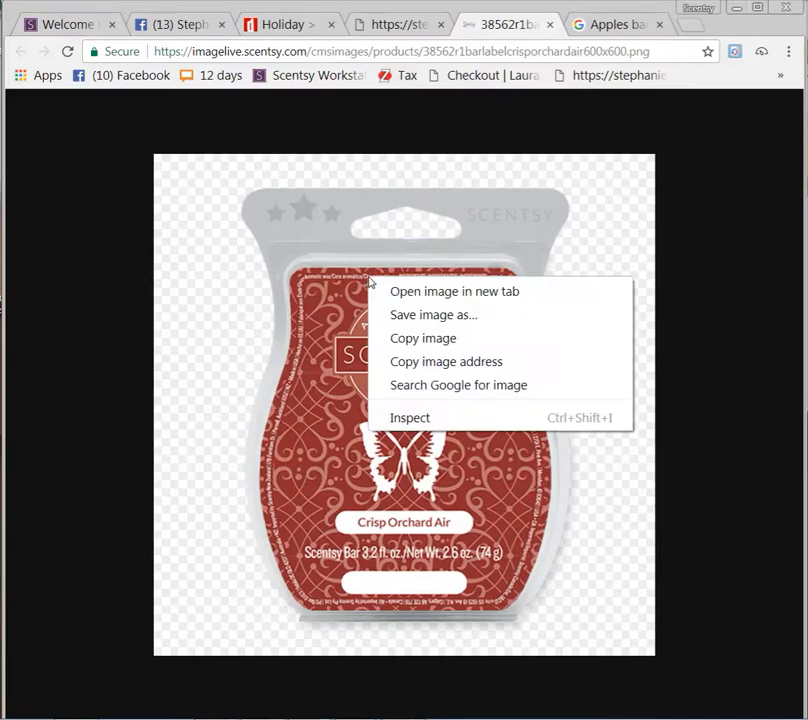
{"action": "left_click", "coordinate": [434, 316]}
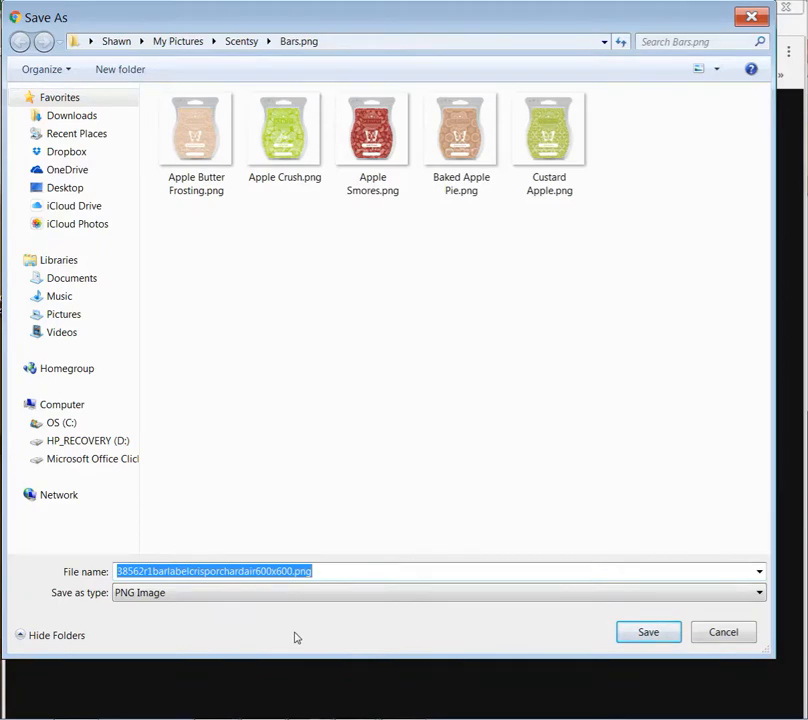
{"action": "left_click_drag", "start_coordinate": [545, 25], "coordinate": [578, 74]}
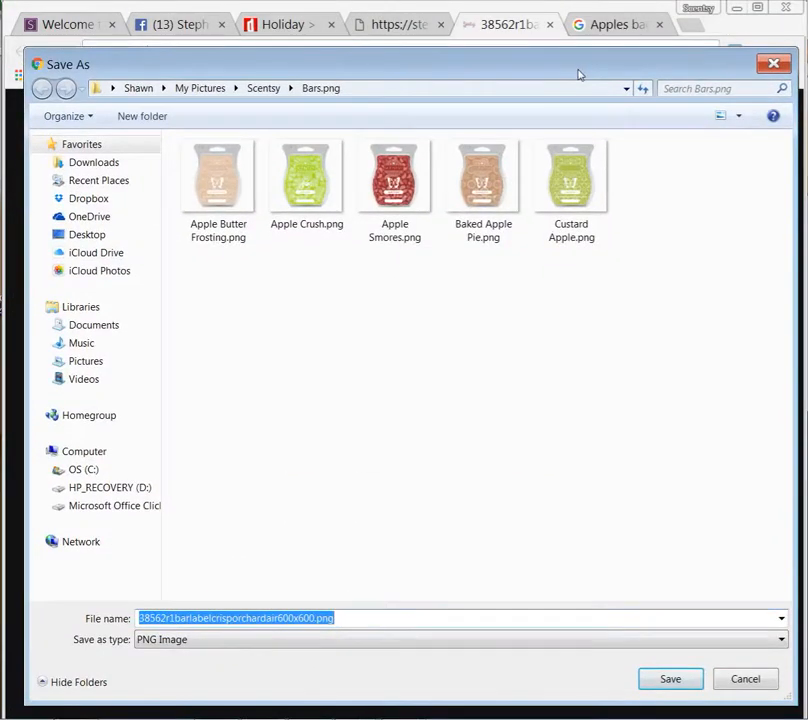
{"action": "type", "text": "Crisp Orchard Air"}
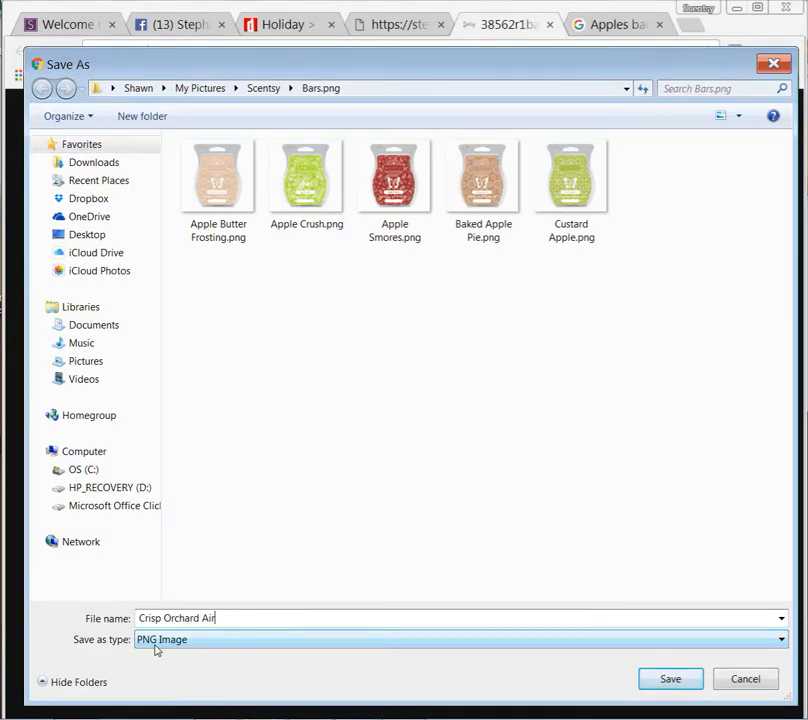
{"action": "left_click", "coordinate": [655, 681]}
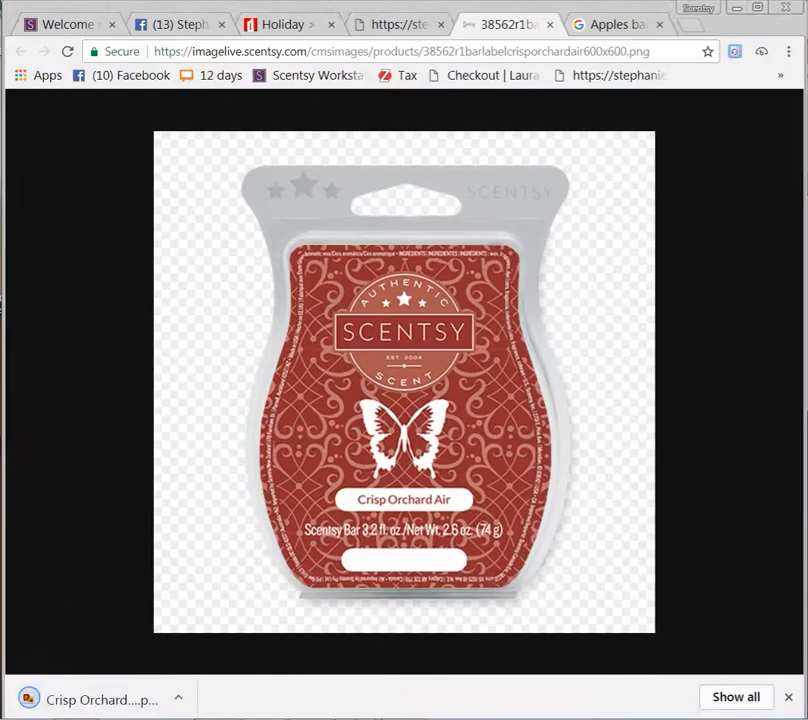
{"action": "left_click", "coordinate": [789, 700]}
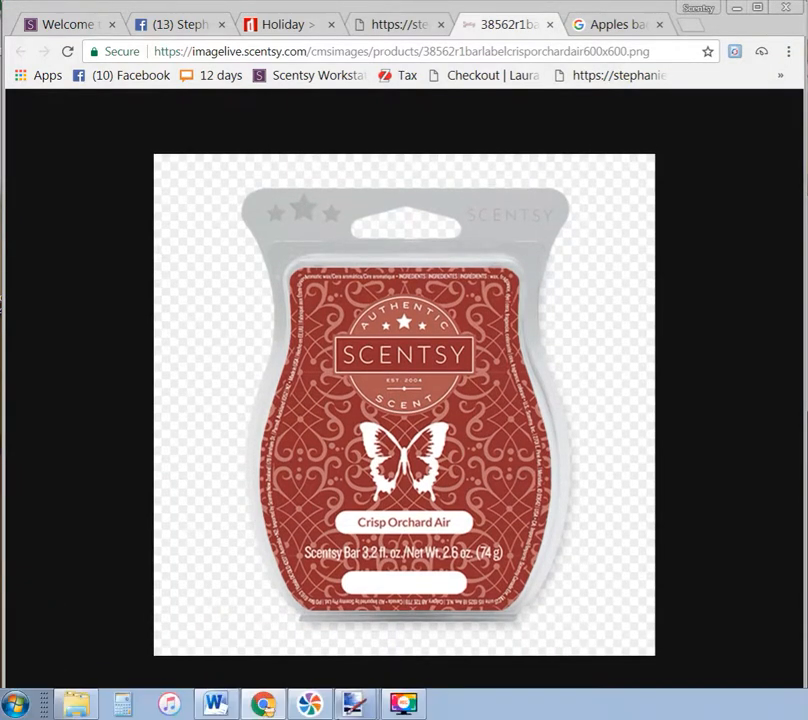
Switch to the paint.net flyer and open the six bar images from Apple Butter Frosting through Custard Apple in the Bars.png folder
{"action": "left_click", "coordinate": [355, 703]}
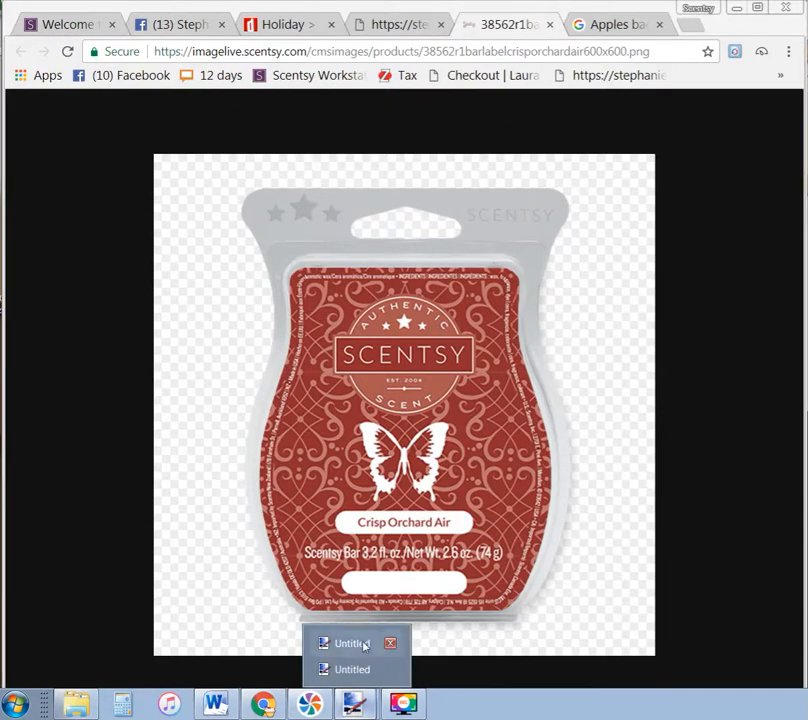
{"action": "left_click", "coordinate": [368, 640]}
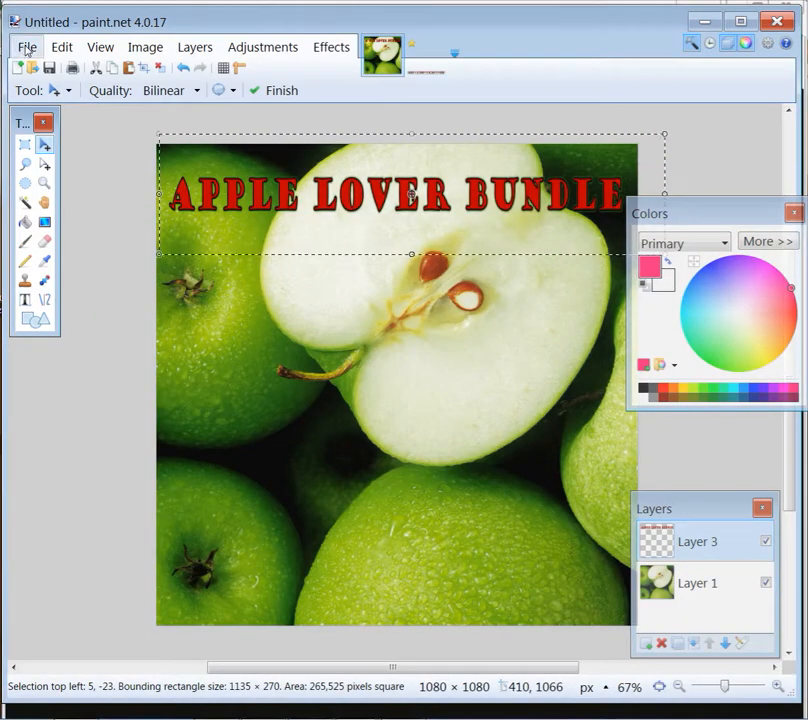
{"action": "left_click", "coordinate": [27, 48]}
{"action": "left_click", "coordinate": [48, 92]}
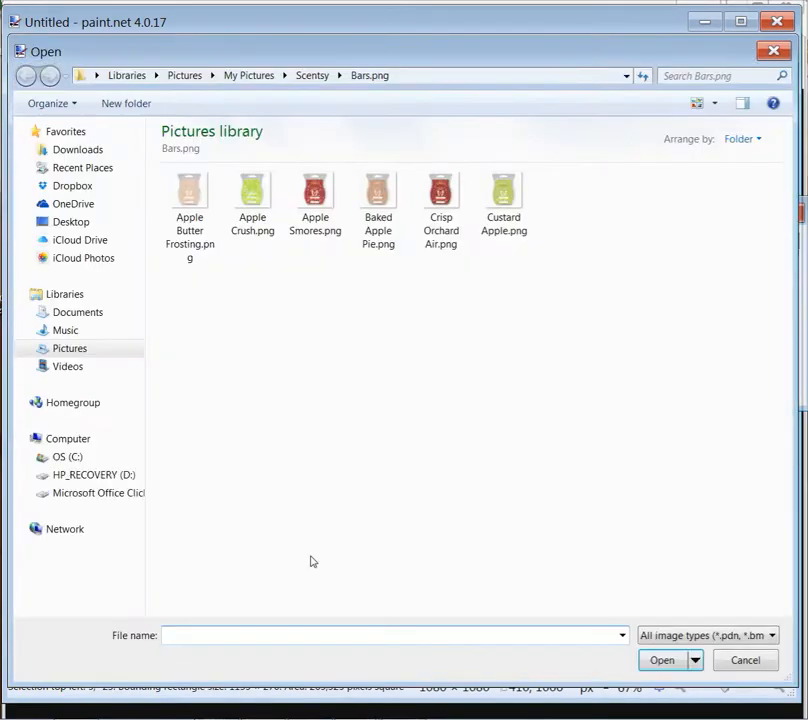
{"action": "left_click", "coordinate": [218, 193]}
{"action": "left_click", "coordinate": [504, 218], "text": "shift"}
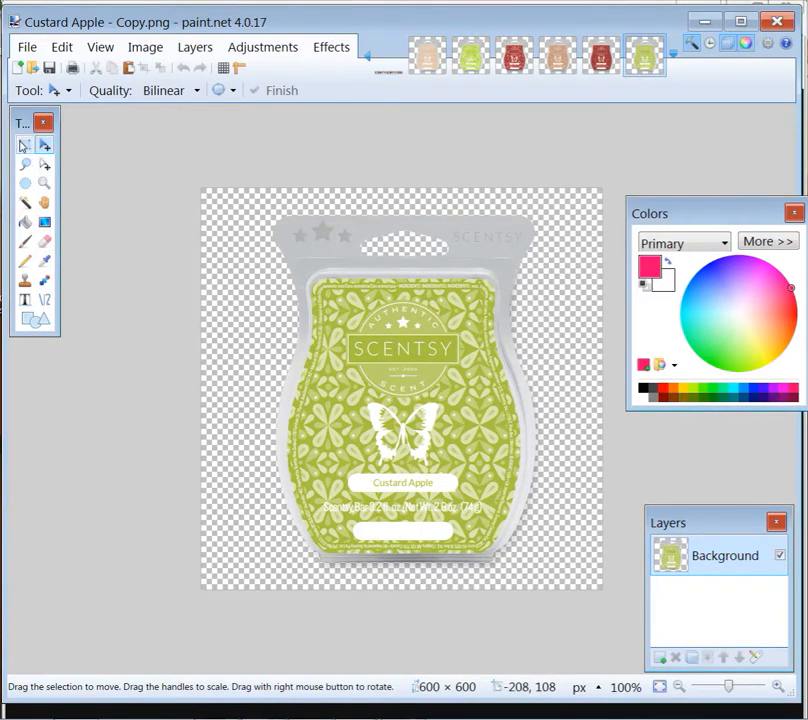
Try the full-size Custard Apple bar on the flyer by copying it into a new layer and placing it over the lower-left apples
{"action": "left_click", "coordinate": [25, 144]}
{"action": "left_click_drag", "start_coordinate": [130, 175], "coordinate": [612, 597]}
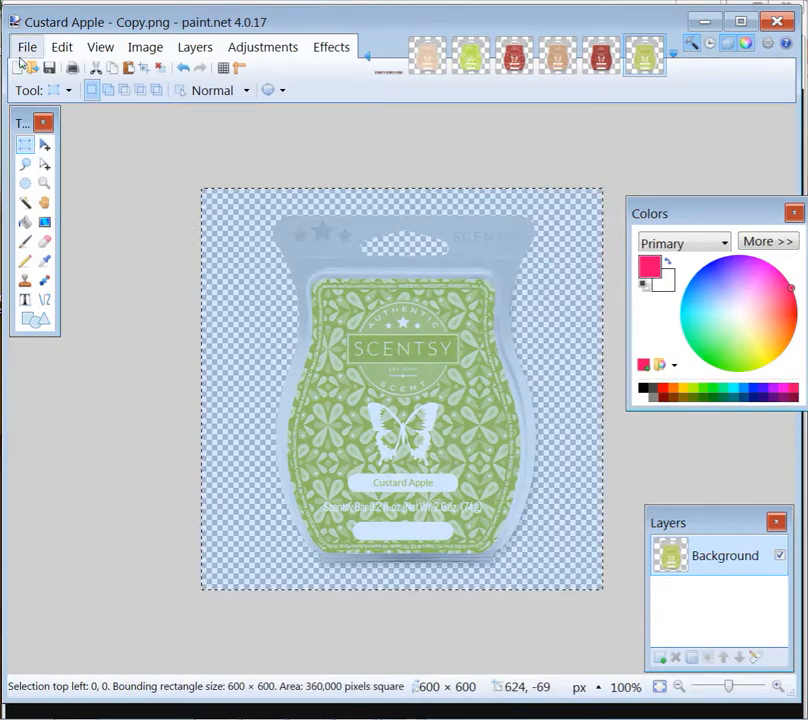
{"action": "left_click", "coordinate": [62, 47]}
{"action": "left_click", "coordinate": [81, 137]}
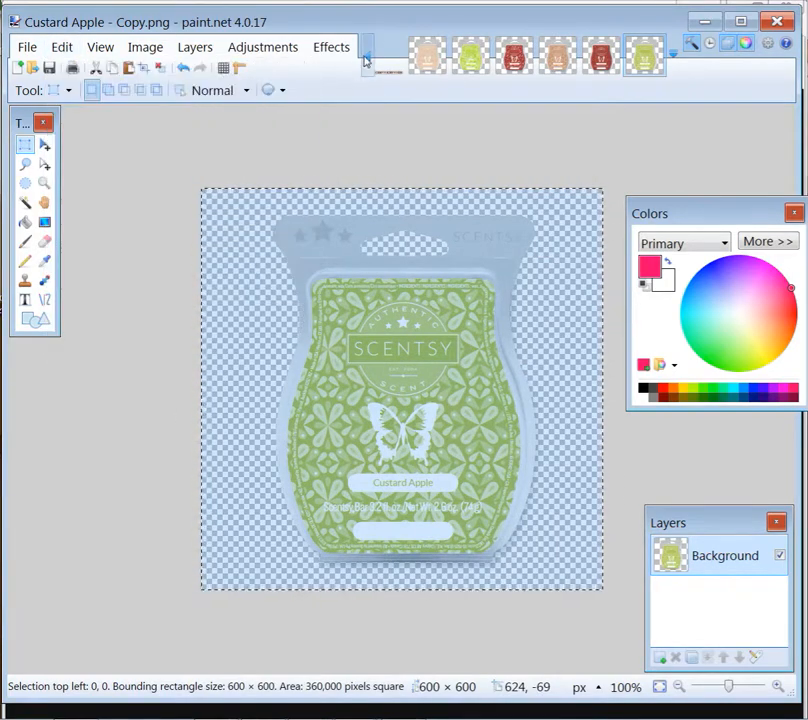
{"action": "left_click", "coordinate": [383, 57]}
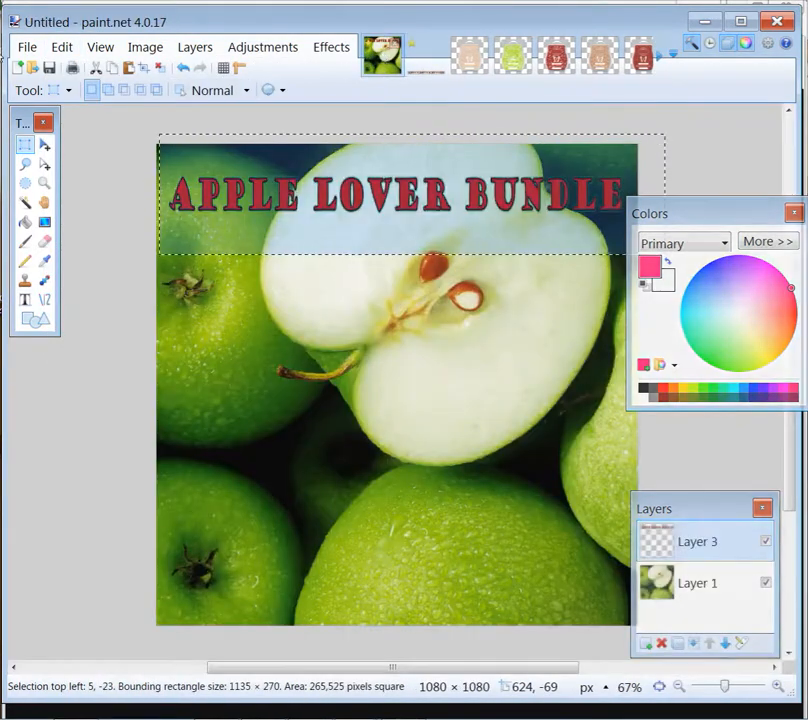
{"action": "left_click", "coordinate": [62, 47]}
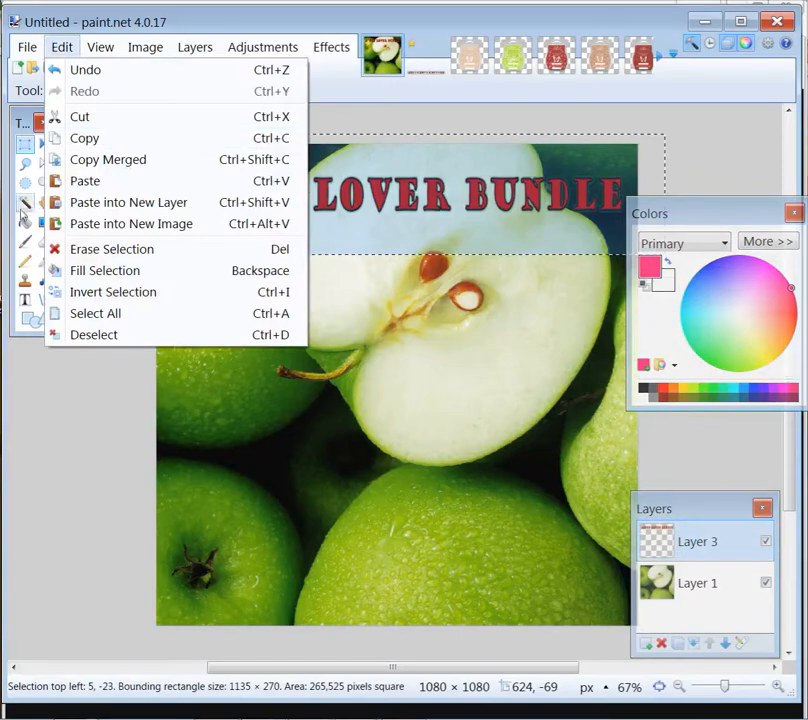
{"action": "left_click", "coordinate": [97, 208]}
{"action": "left_click_drag", "start_coordinate": [349, 356], "coordinate": [323, 480]}
{"action": "left_click_drag", "start_coordinate": [415, 557], "coordinate": [439, 577]}
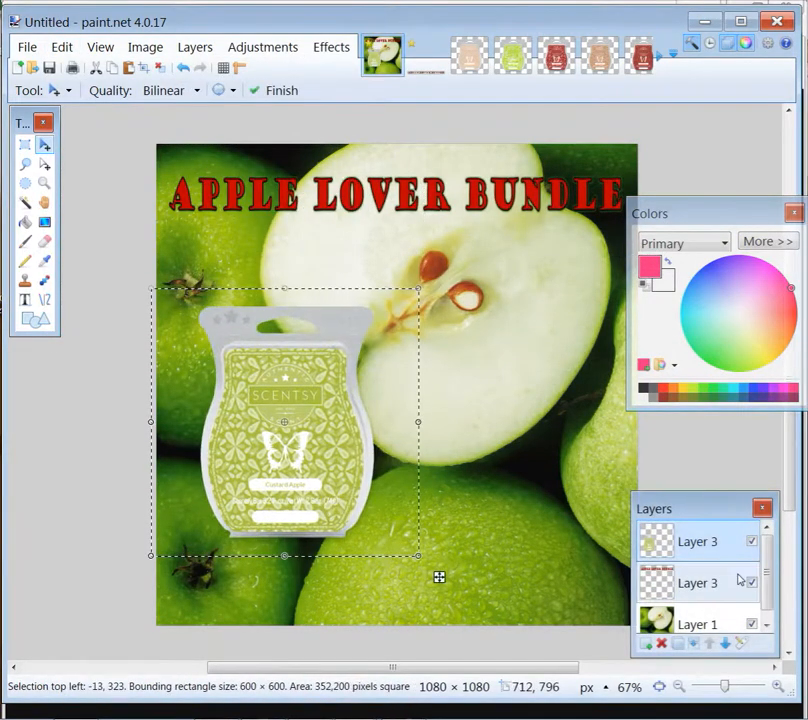
Erase the pasted Custard Apple bar and delete its layer from the flyer
{"action": "key", "text": "Delete"}
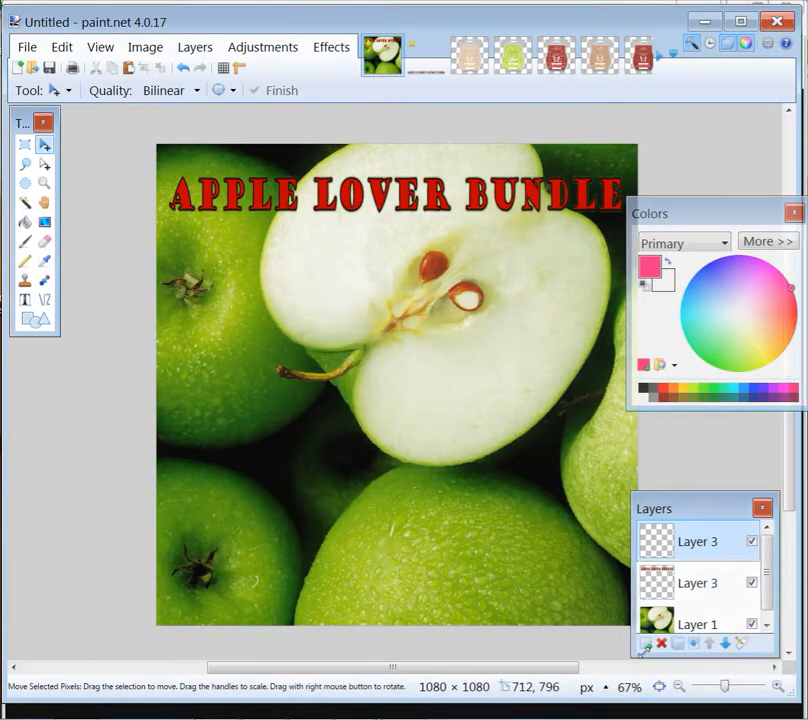
{"action": "left_click", "coordinate": [660, 645]}
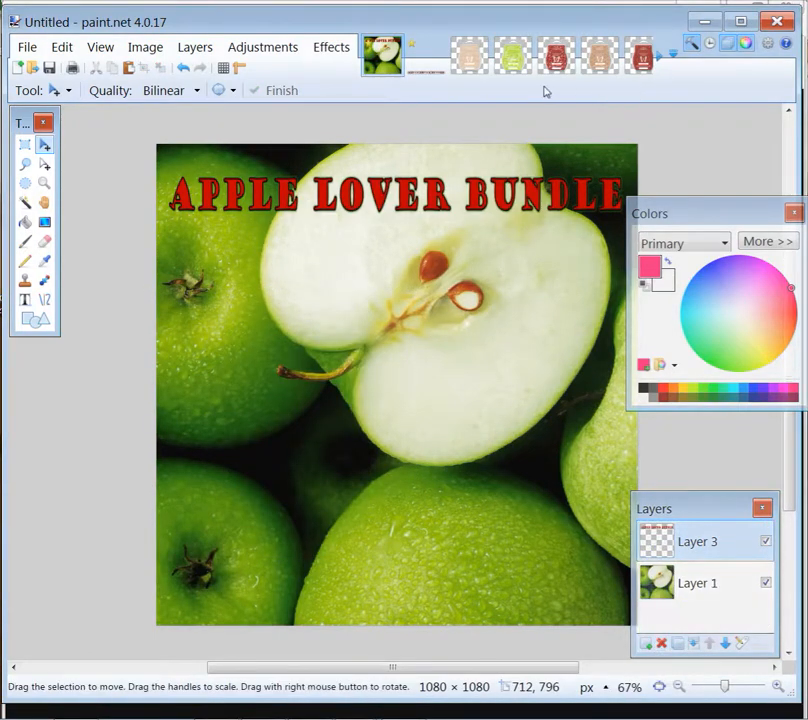
Resize the Apple Butter Frosting bar image to 350 × 350 pixels, maintaining its aspect ratio
{"action": "left_click", "coordinate": [471, 57]}
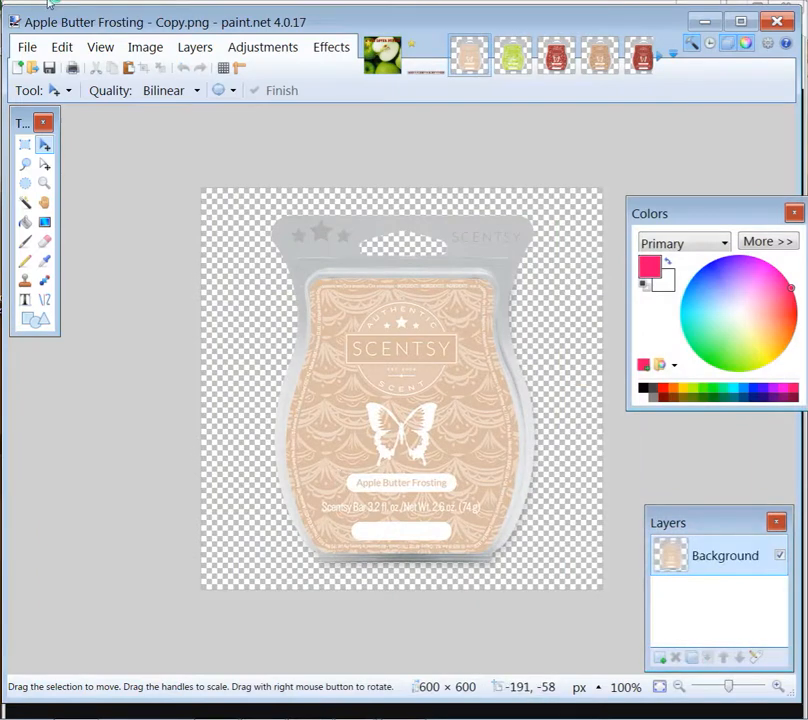
{"action": "left_click", "coordinate": [146, 48]}
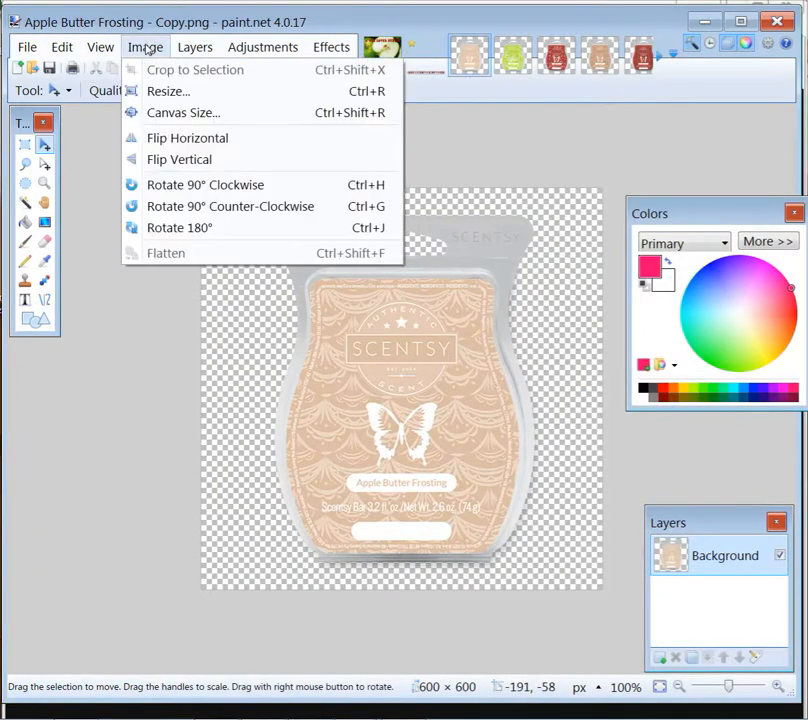
{"action": "left_click", "coordinate": [206, 97]}
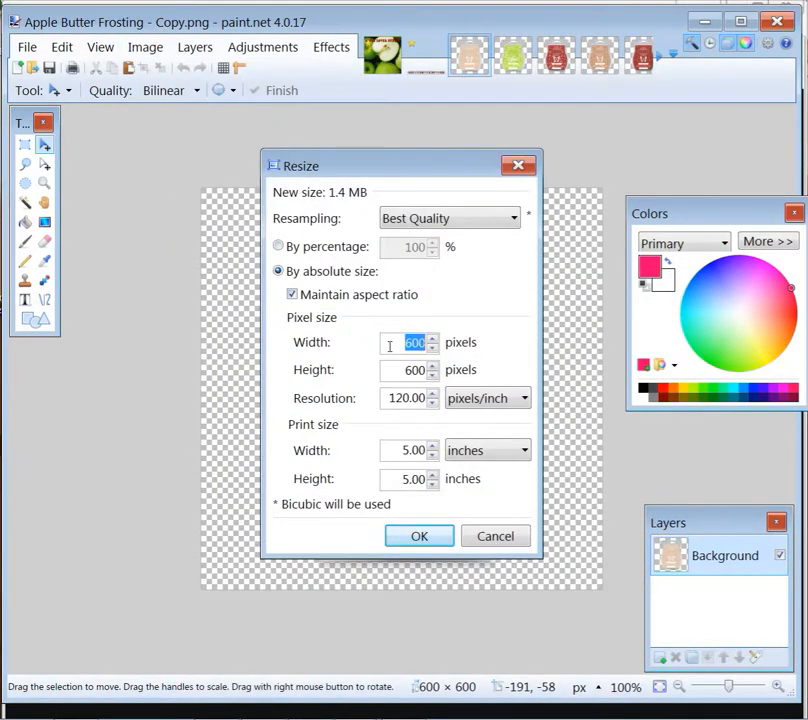
{"action": "type", "text": "350"}
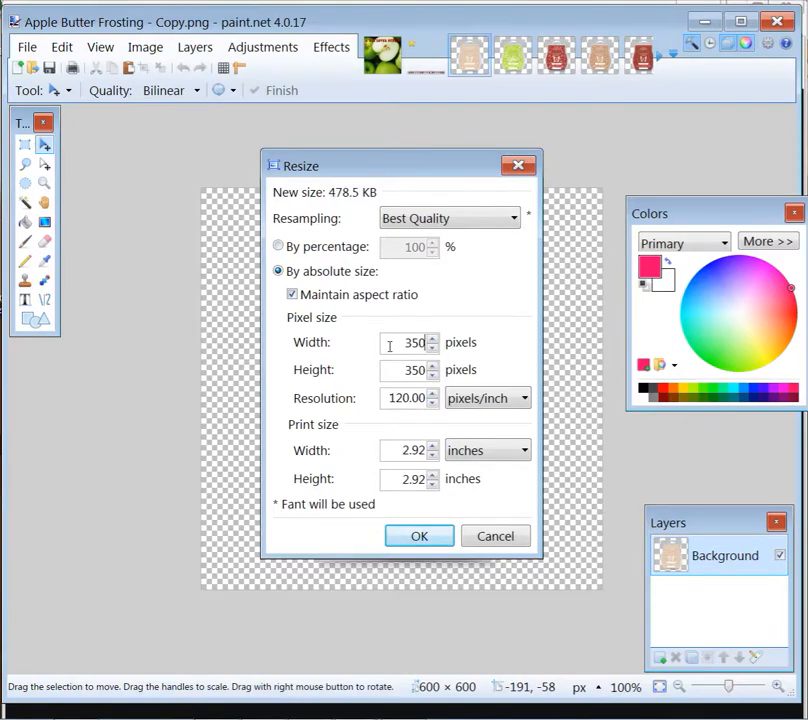
{"action": "left_click", "coordinate": [420, 537]}
Resize the Apple Crush bar image to a width of 350 pixels
{"action": "left_click", "coordinate": [512, 55]}
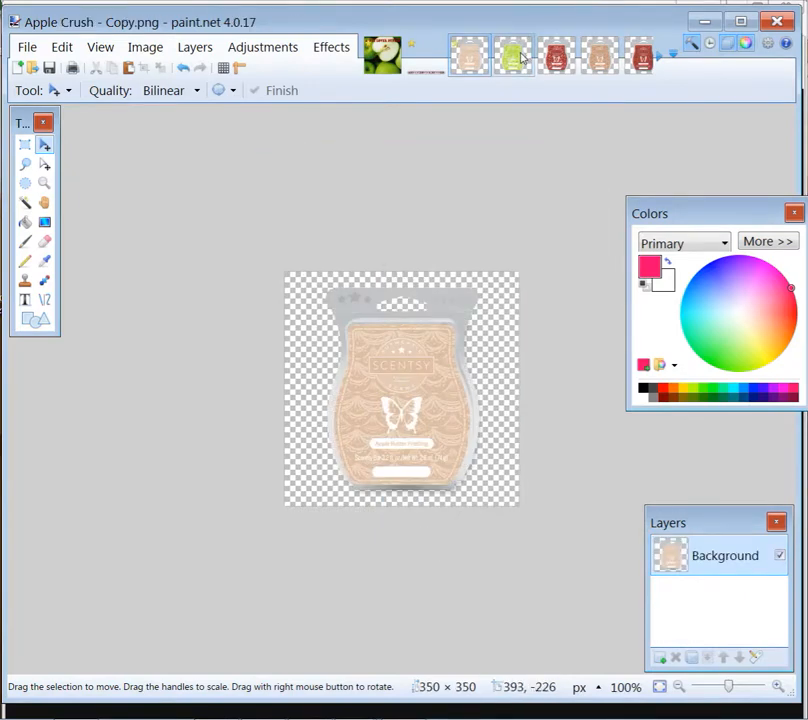
{"action": "left_click", "coordinate": [148, 47]}
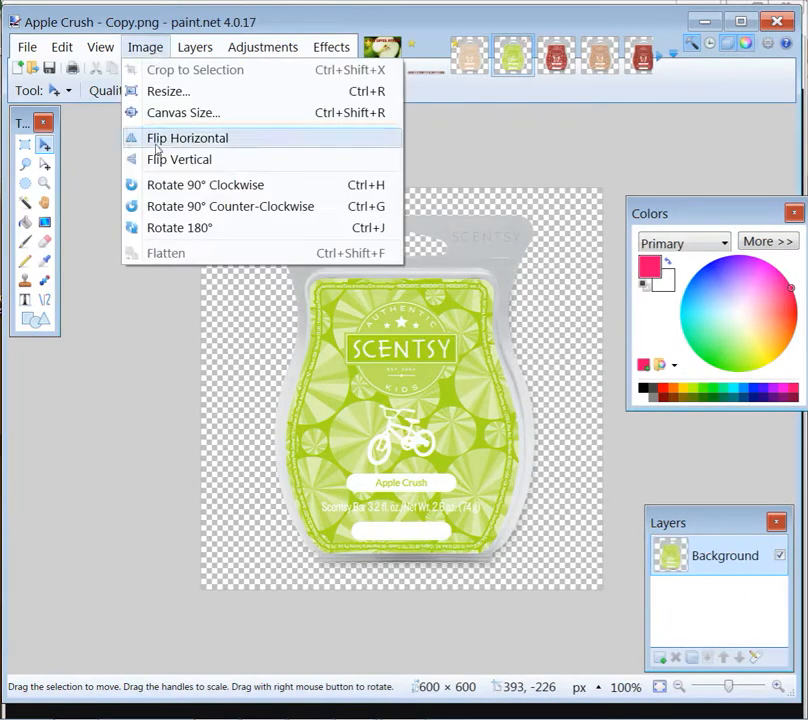
{"action": "left_click", "coordinate": [184, 90]}
{"action": "type", "text": "350"}
{"action": "key", "text": "Return"}
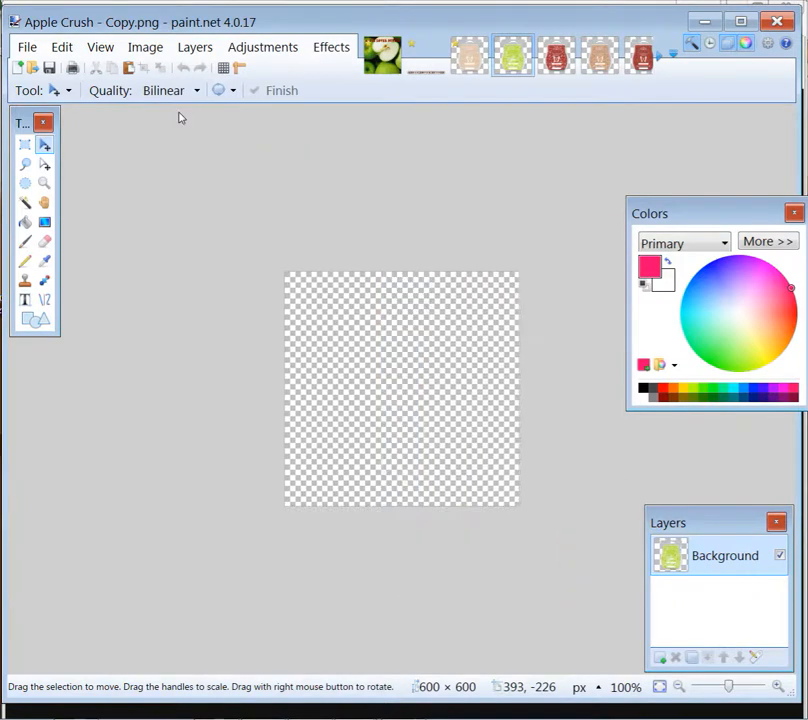
Resize the Apple Smores bar image to 350 × 350 pixels
{"action": "left_click", "coordinate": [566, 66]}
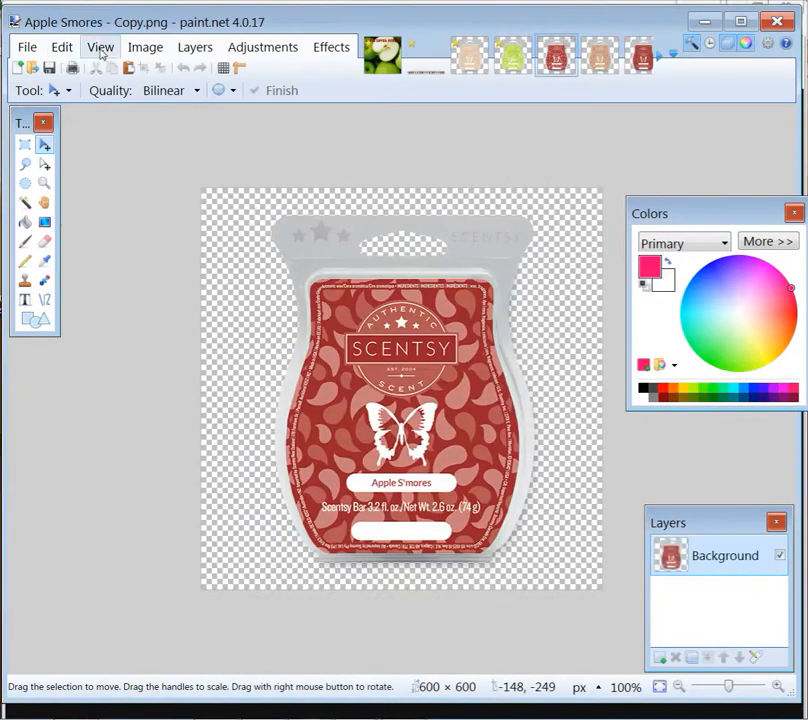
{"action": "left_click", "coordinate": [145, 47]}
{"action": "left_click", "coordinate": [180, 95]}
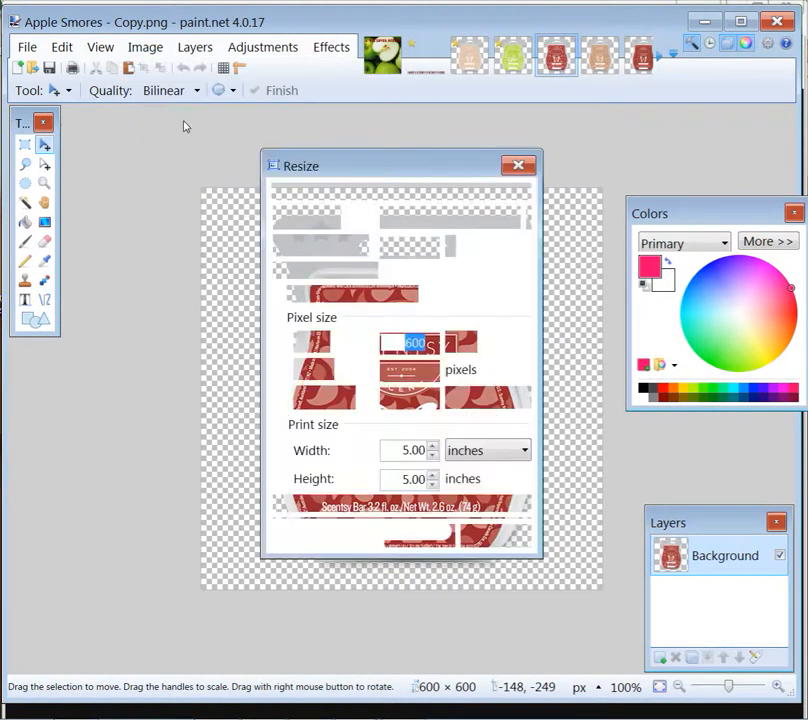
{"action": "type", "text": "350"}
{"action": "key", "text": "Return"}
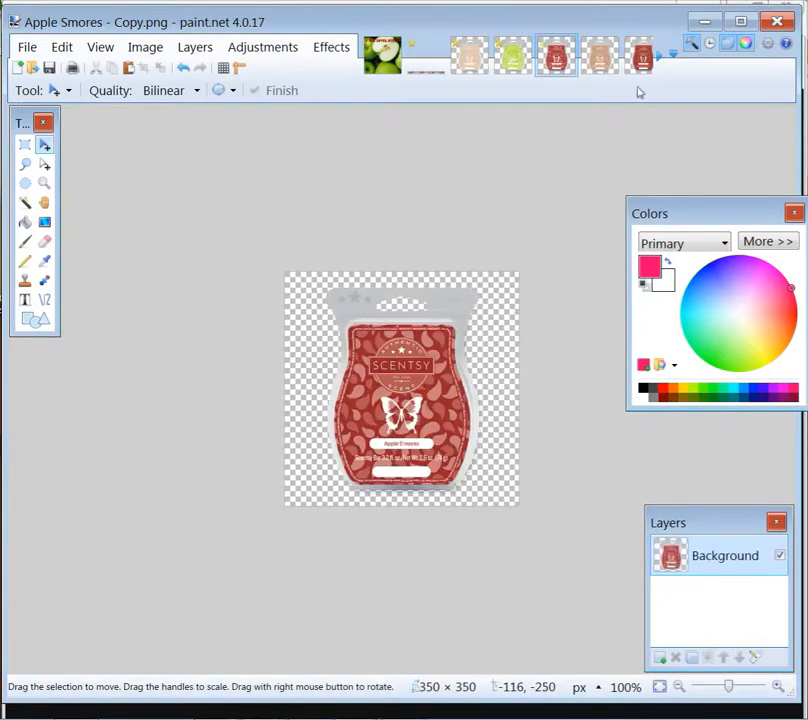
Resize the Baked Apple Pie bar image to 350 × 350 pixels, maintaining its aspect ratio
{"action": "left_click", "coordinate": [600, 57]}
{"action": "left_click", "coordinate": [145, 47]}
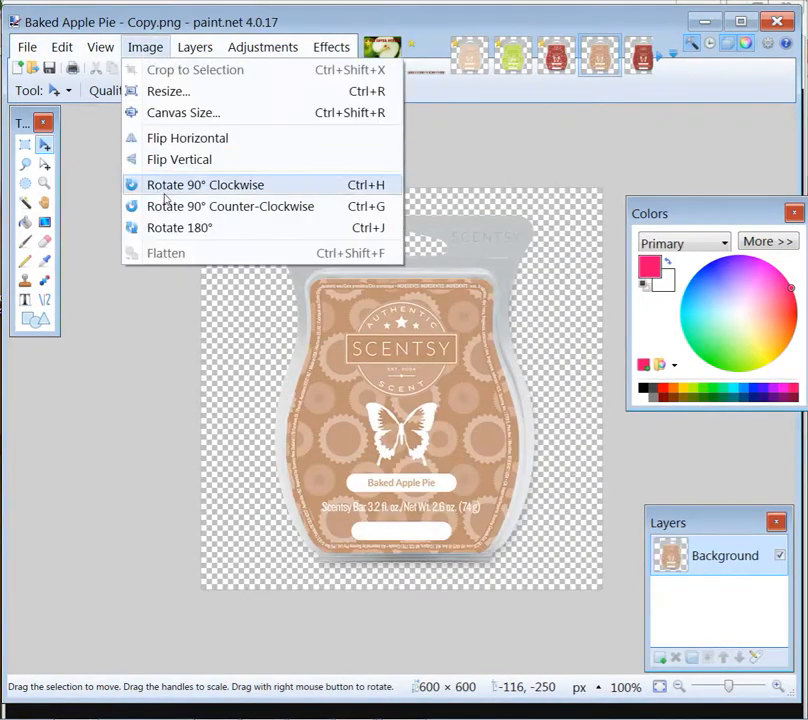
{"action": "left_click", "coordinate": [180, 93]}
{"action": "type", "text": "350"}
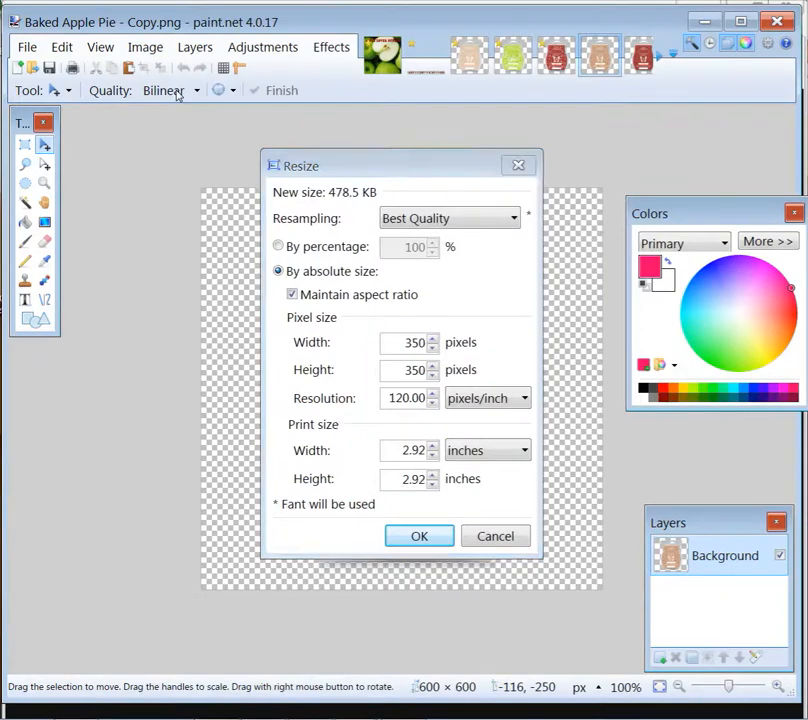
{"action": "key", "text": "Return"}
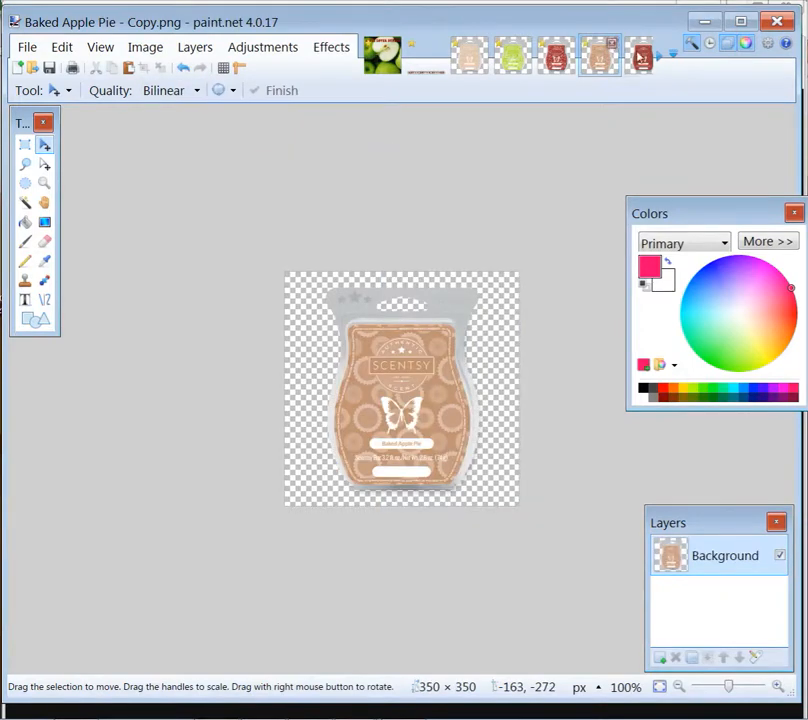
Resize the Crisp Orchard Air bar image to 350 × 350 pixels with the aspect ratio maintained
{"action": "key", "text": "ctrl+Tab"}
{"action": "left_click", "coordinate": [145, 47]}
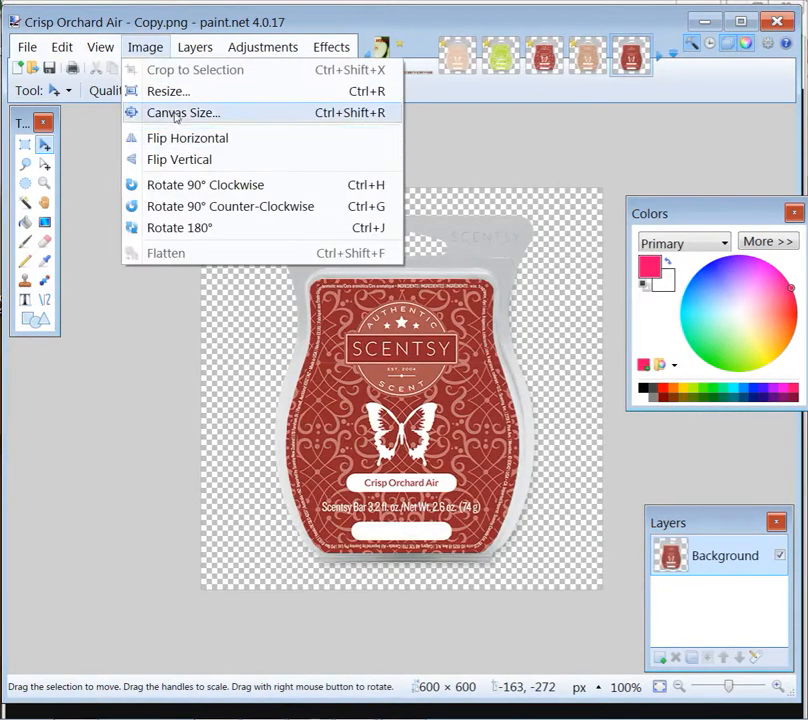
{"action": "left_click", "coordinate": [175, 92]}
{"action": "type", "text": "350"}
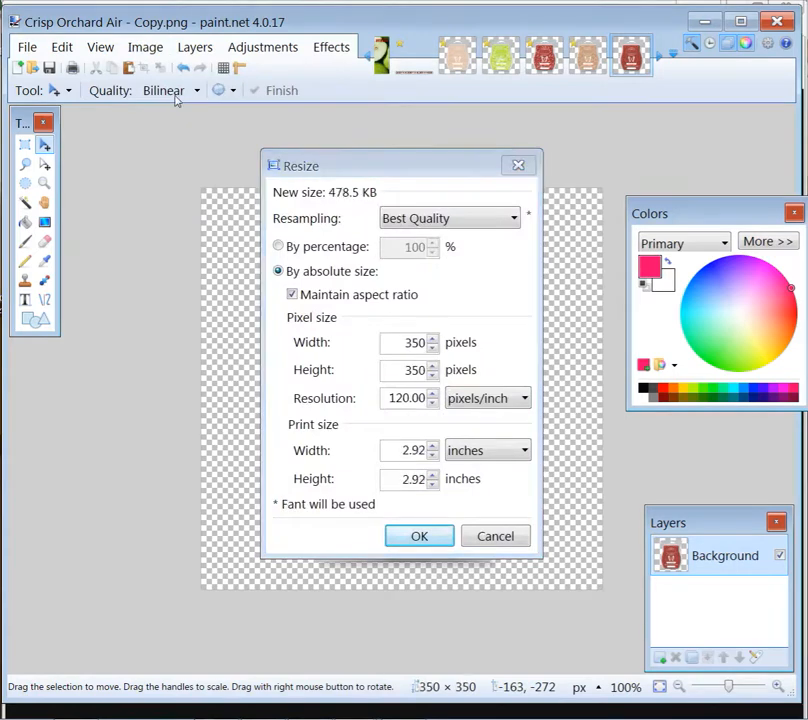
{"action": "key", "text": "Return"}
Resize the Custard Apple bar image to a width of 350 pixels, maintaining its aspect ratio
{"action": "key", "text": "ctrl+Tab"}
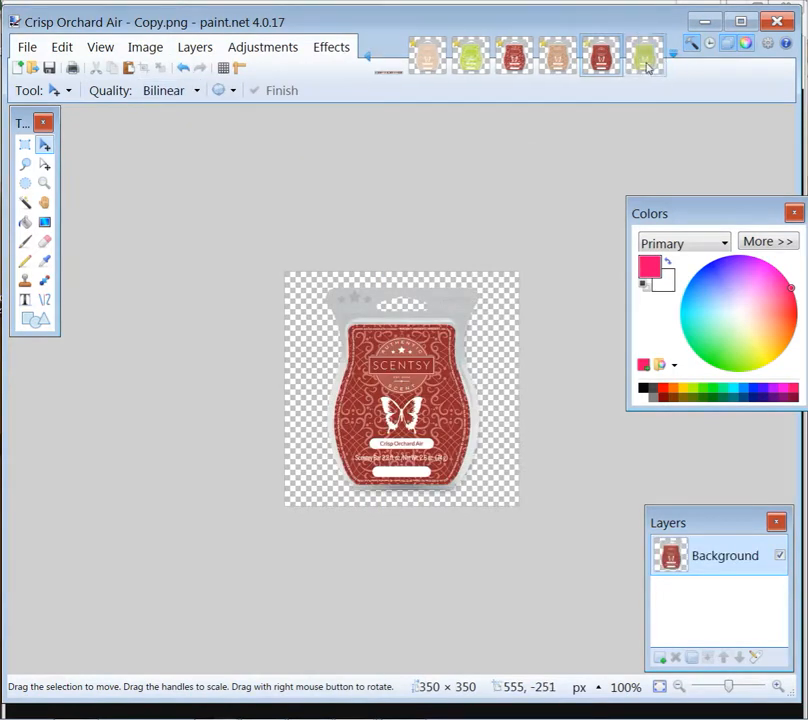
{"action": "left_click", "coordinate": [162, 48]}
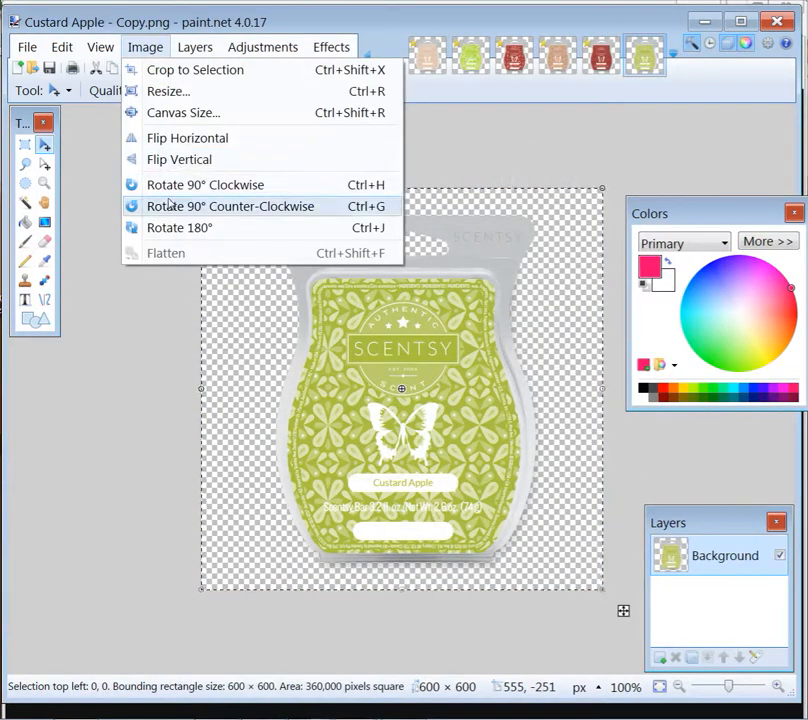
{"action": "left_click", "coordinate": [181, 90]}
{"action": "type", "text": "350"}
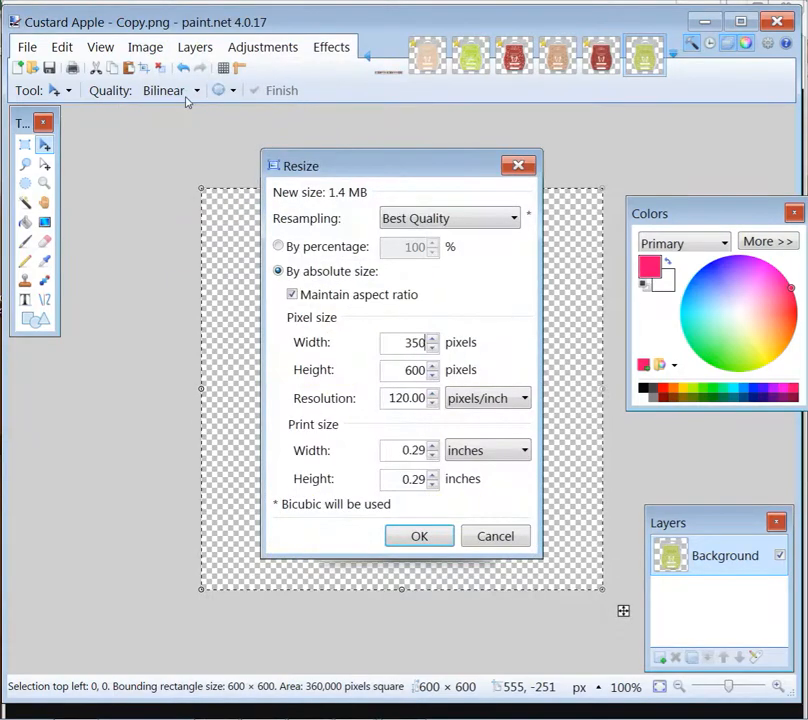
{"action": "key", "text": "Return"}
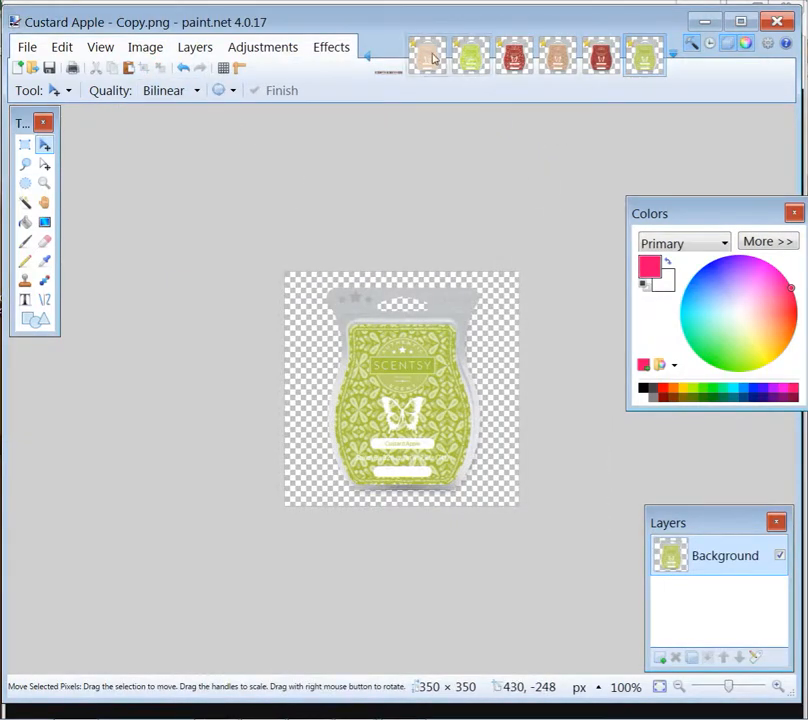
Enlarge the canvas of the Apple Butter Frosting image to 1400 × 800 pixels, anchored at the top left
{"action": "left_click", "coordinate": [430, 57]}
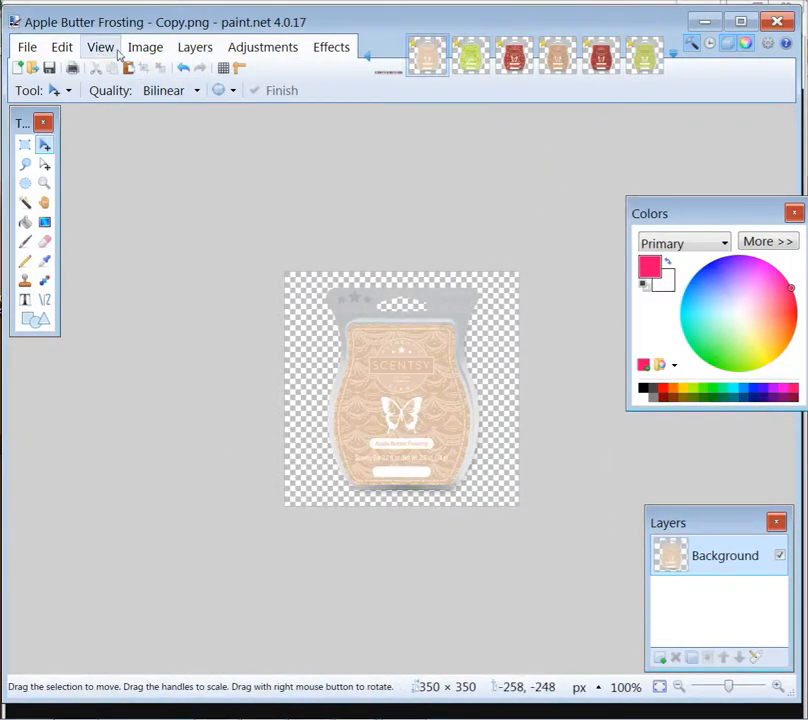
{"action": "left_click", "coordinate": [155, 52]}
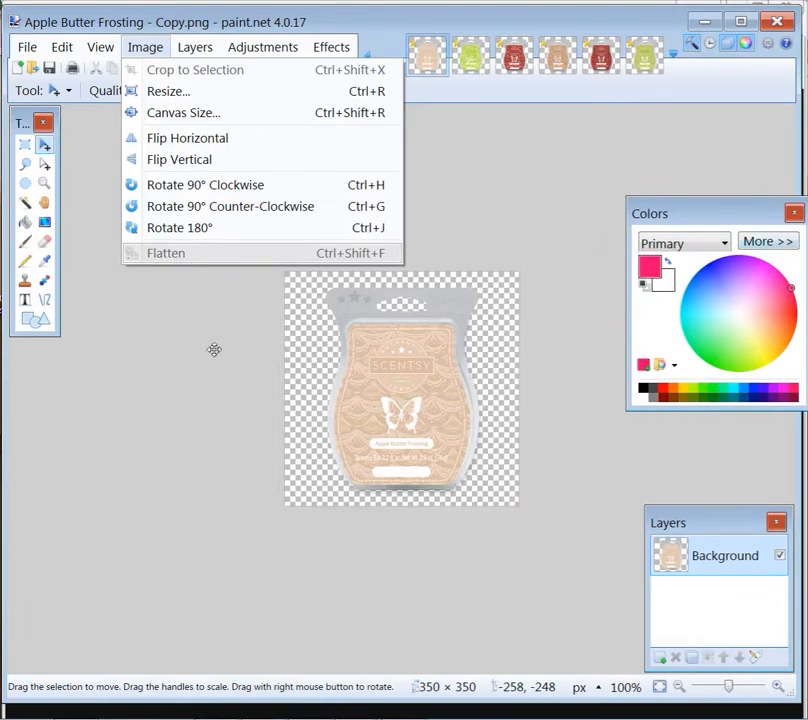
{"action": "left_click", "coordinate": [175, 116]}
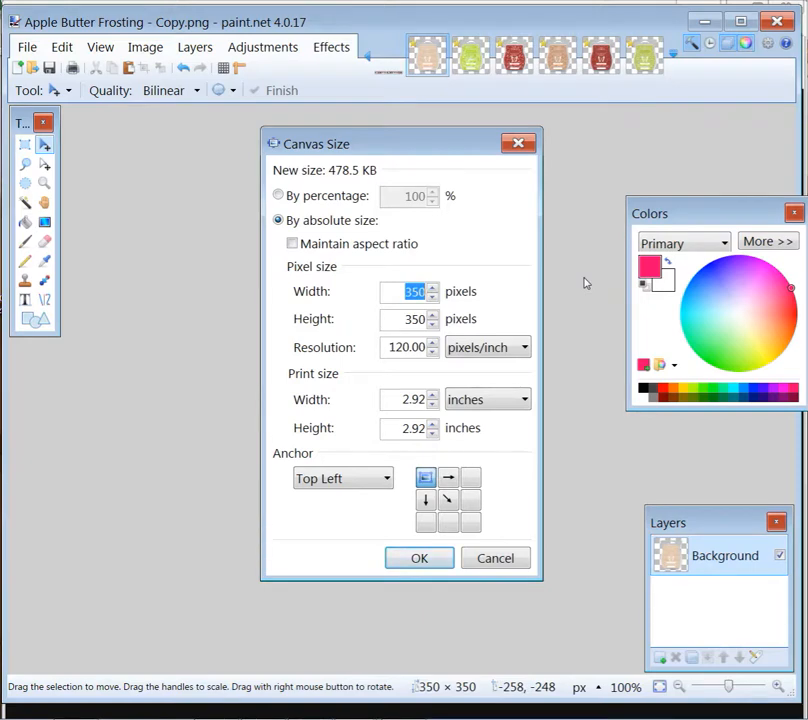
{"action": "type", "text": "00"}
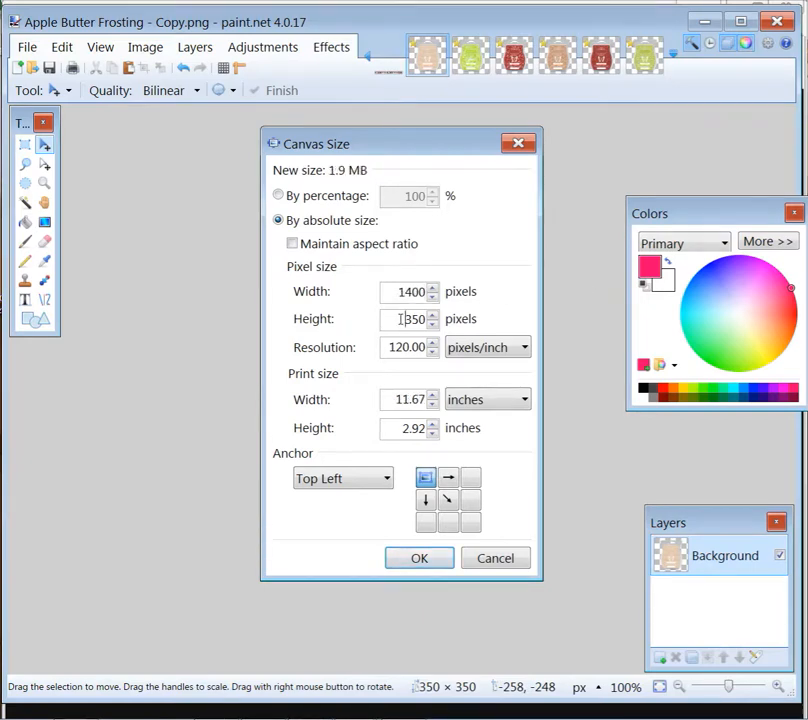
{"action": "left_click_drag", "start_coordinate": [401, 319], "coordinate": [679, 325]}
{"action": "type", "text": "800"}
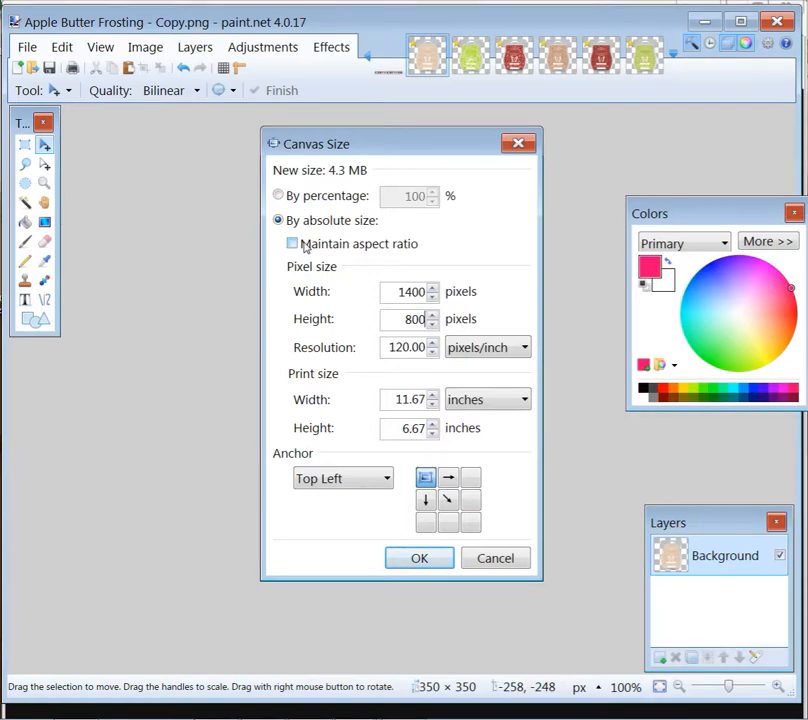
{"action": "left_click", "coordinate": [417, 558]}
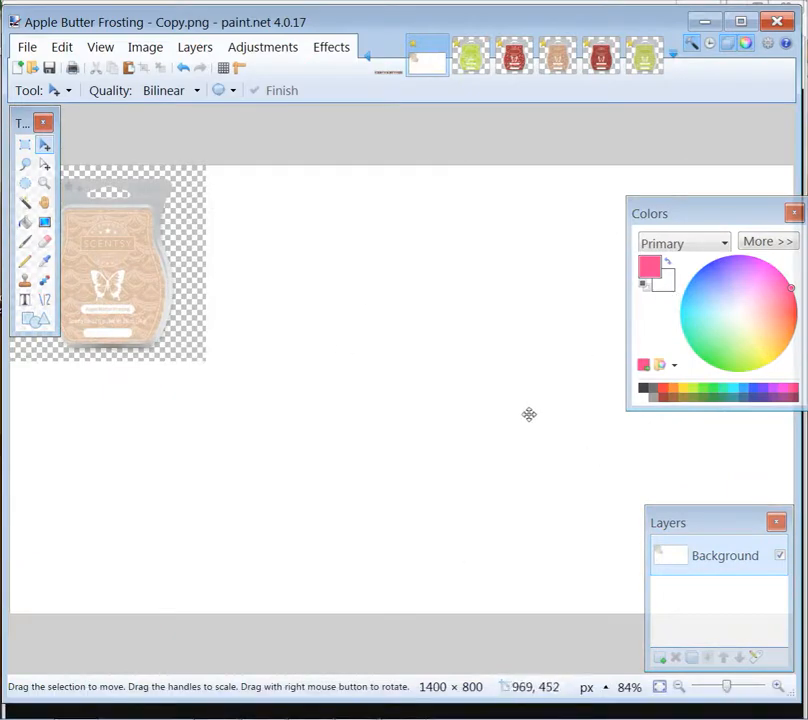
Select the white area around the Apple Butter Frosting bar with the Magic Wand at 87% tolerance and erase it
{"action": "left_click", "coordinate": [26, 204]}
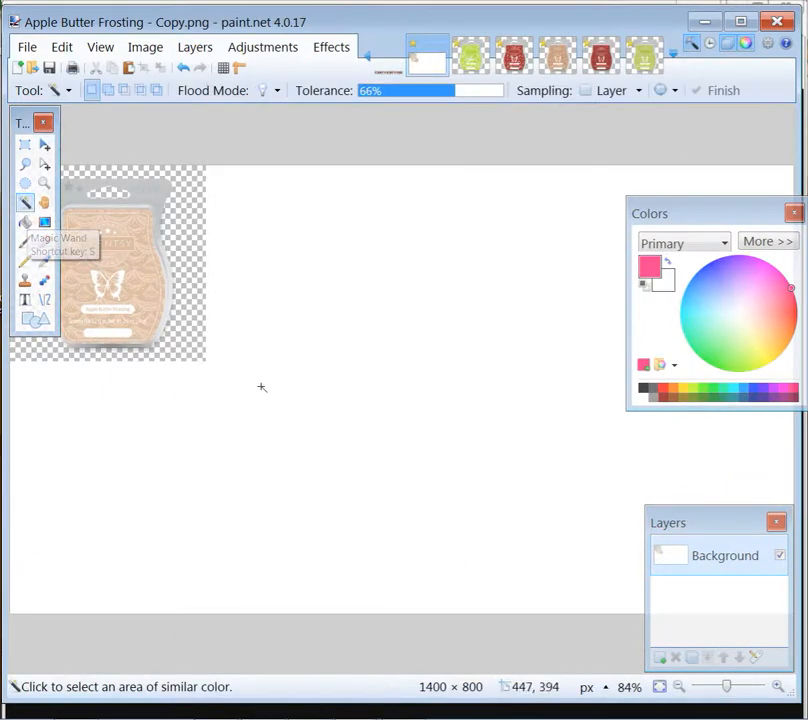
{"action": "left_click", "coordinate": [260, 386]}
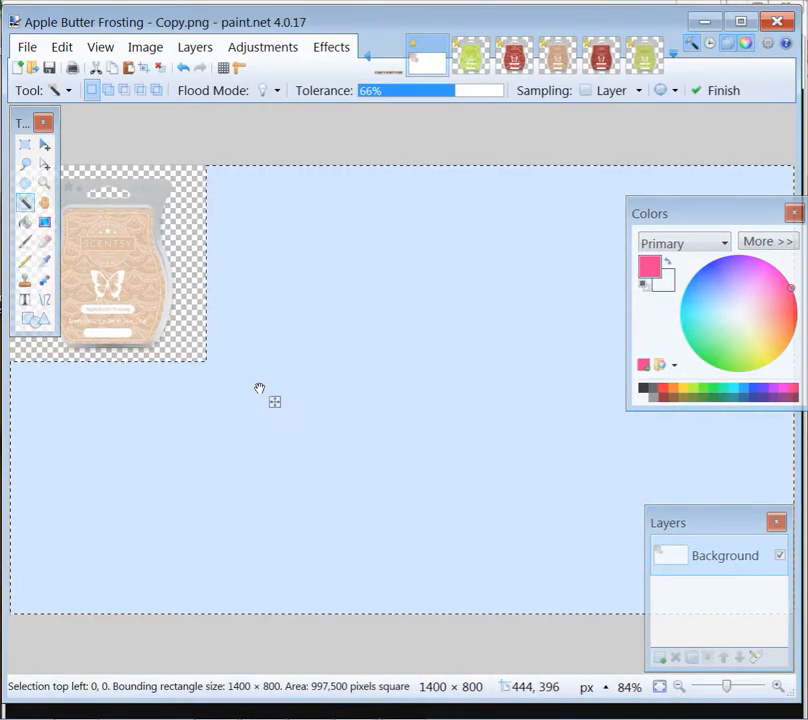
{"action": "left_click", "coordinate": [485, 90]}
{"action": "key", "text": "Delete"}
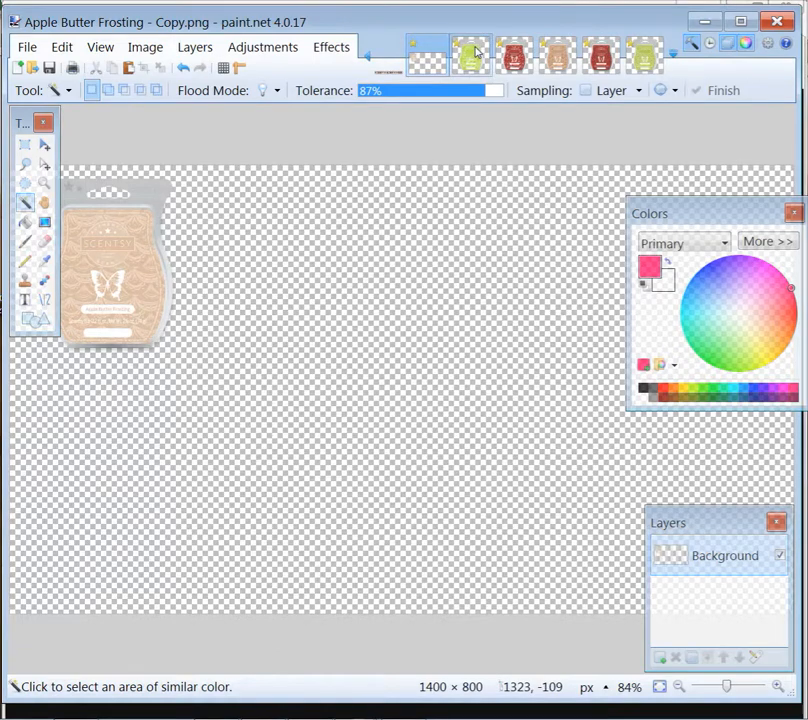
Select the entire Apple Crush bar image and copy it
{"action": "left_click", "coordinate": [474, 54]}
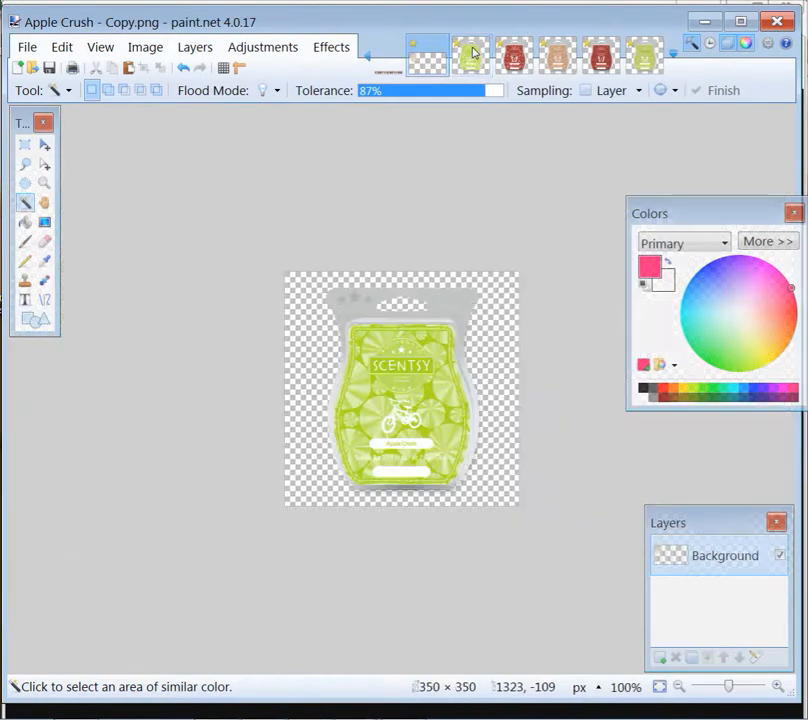
{"action": "left_click", "coordinate": [25, 144]}
{"action": "key", "text": "ctrl+a"}
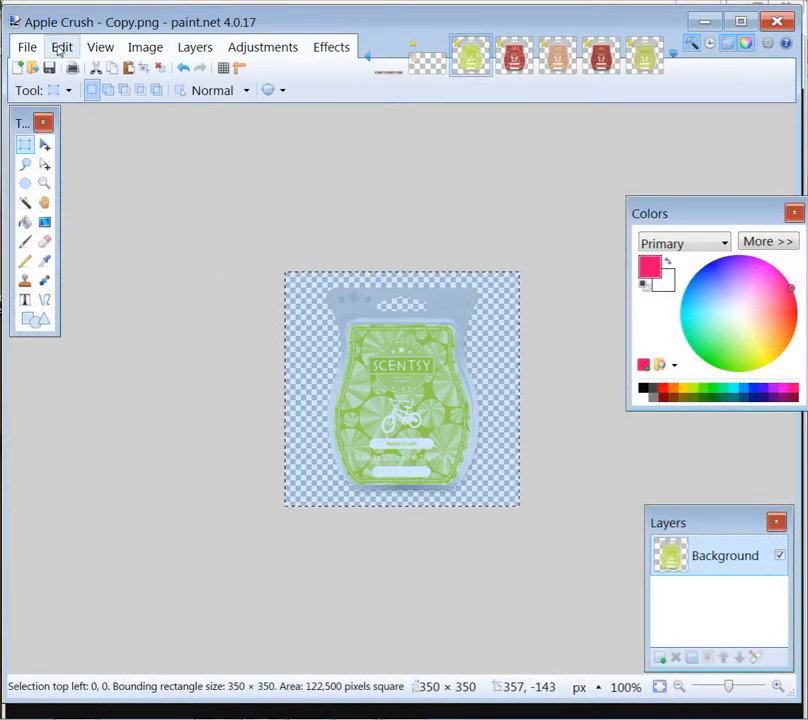
{"action": "left_click", "coordinate": [62, 48]}
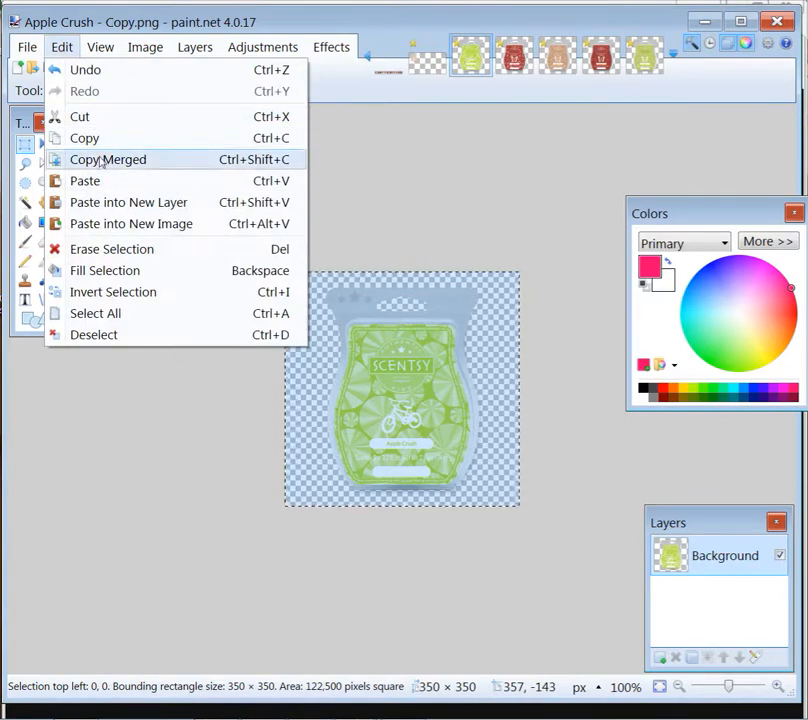
{"action": "left_click", "coordinate": [92, 139]}
Paste the Apple Crush bar into a new layer of the Apple Butter Frosting image and move it about 139 px right and 164 px down
{"action": "left_click", "coordinate": [428, 57]}
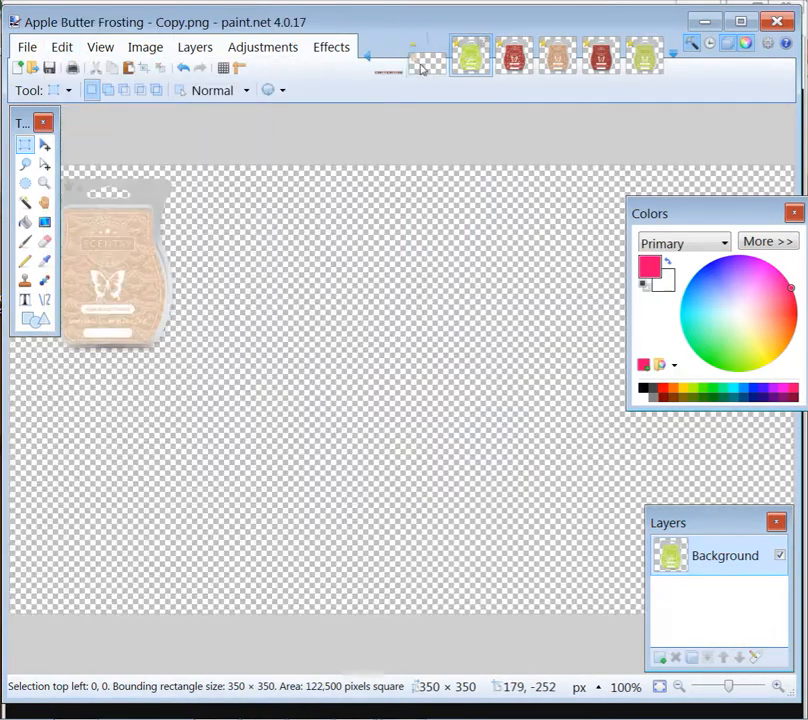
{"action": "left_click", "coordinate": [62, 47]}
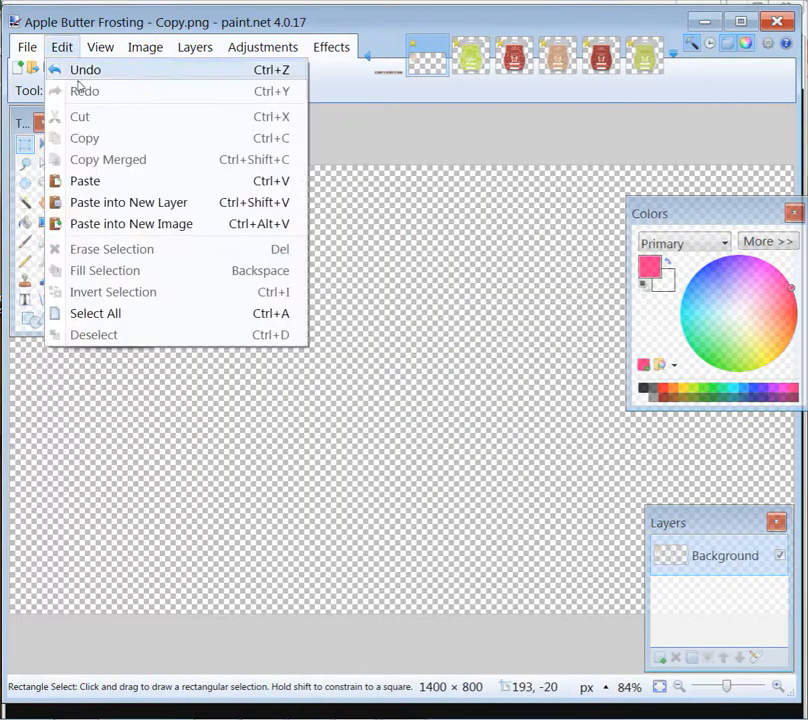
{"action": "left_click", "coordinate": [112, 203]}
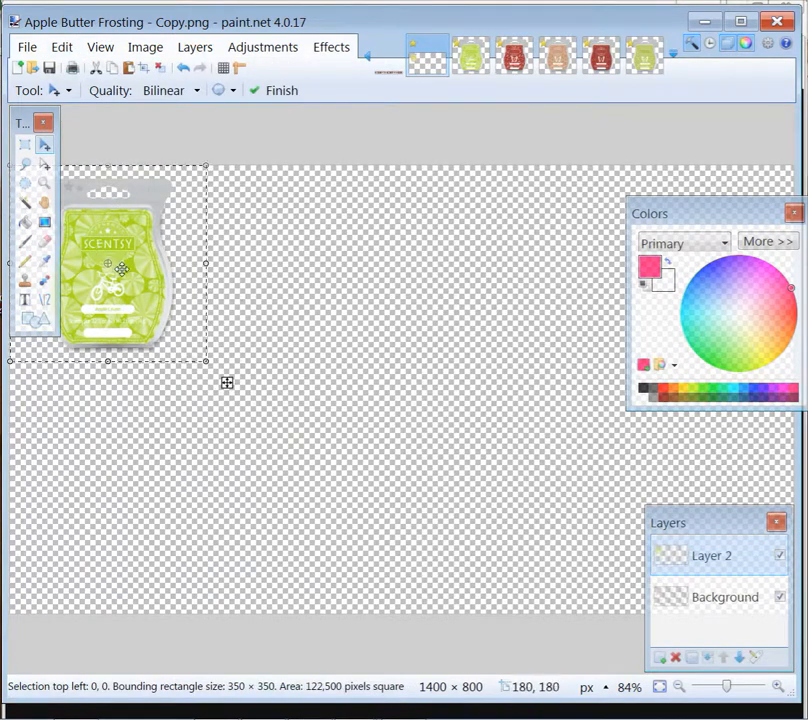
{"action": "left_click_drag", "start_coordinate": [111, 266], "coordinate": [203, 361]}
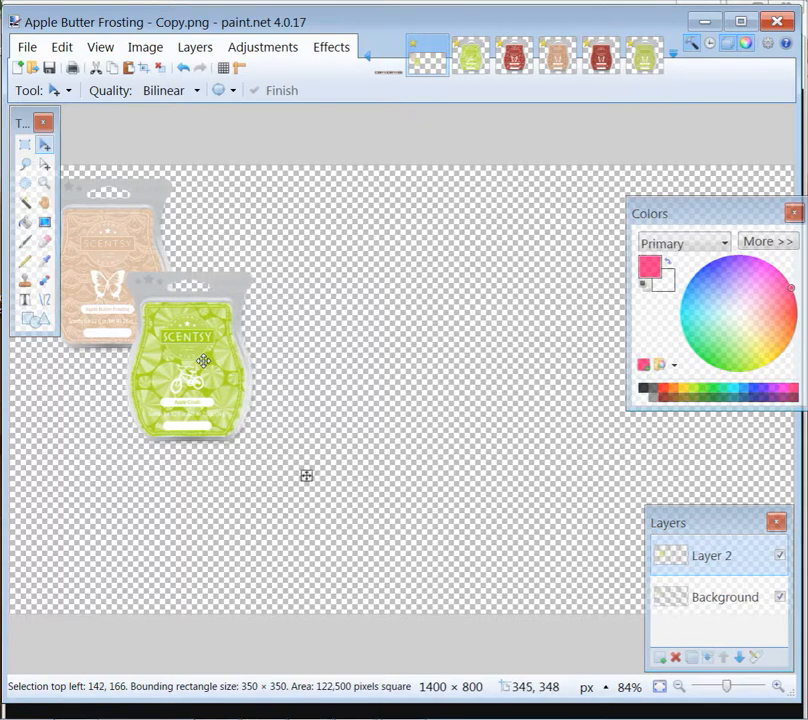
{"action": "left_click_drag", "start_coordinate": [194, 362], "coordinate": [191, 360]}
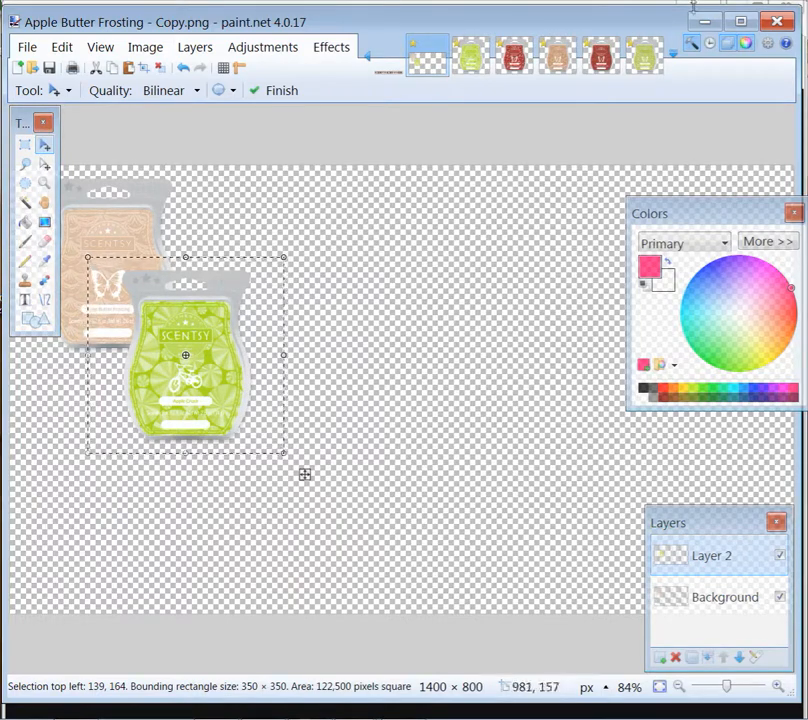
Select the entire Baked Apple Pie bar image and copy it
{"action": "left_click", "coordinate": [566, 58]}
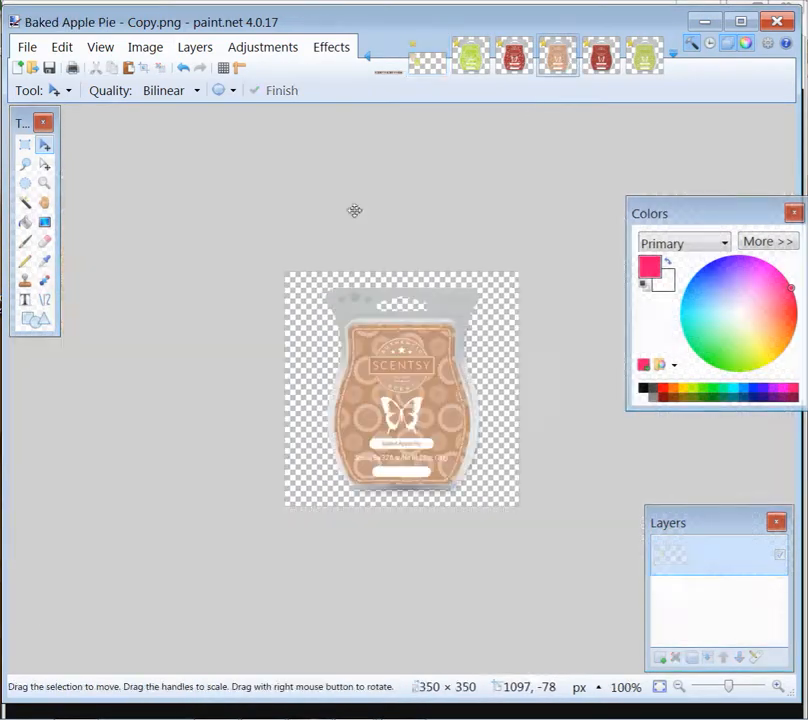
{"action": "left_click", "coordinate": [23, 147]}
{"action": "left_click_drag", "start_coordinate": [258, 220], "coordinate": [528, 514]}
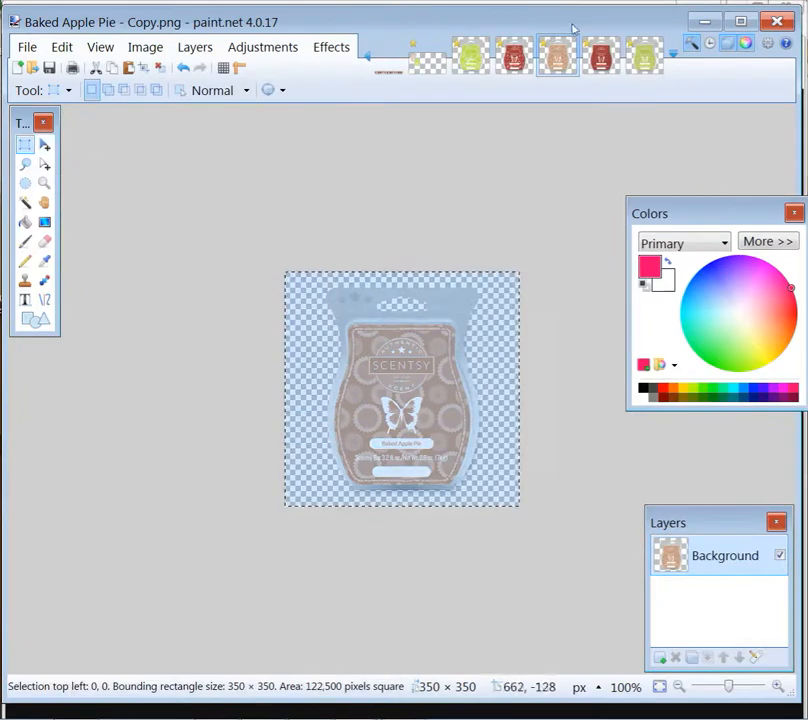
{"action": "left_click", "coordinate": [61, 47]}
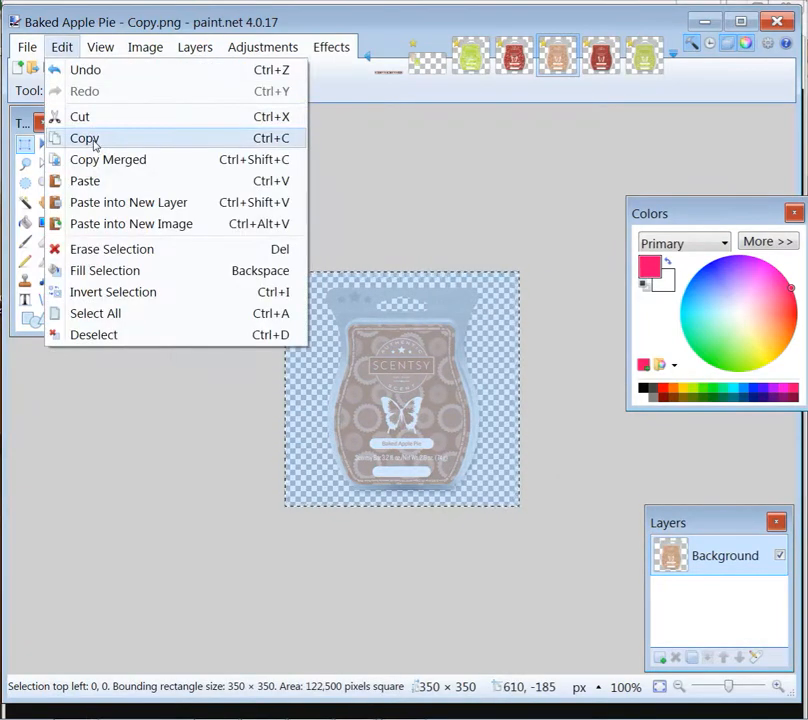
{"action": "left_click", "coordinate": [94, 146]}
Try the Baked Apple Pie bar on a new layer, well to the right of the other two bars, and erase it
{"action": "left_click", "coordinate": [430, 72]}
{"action": "key", "text": "ctrl+shift+v"}
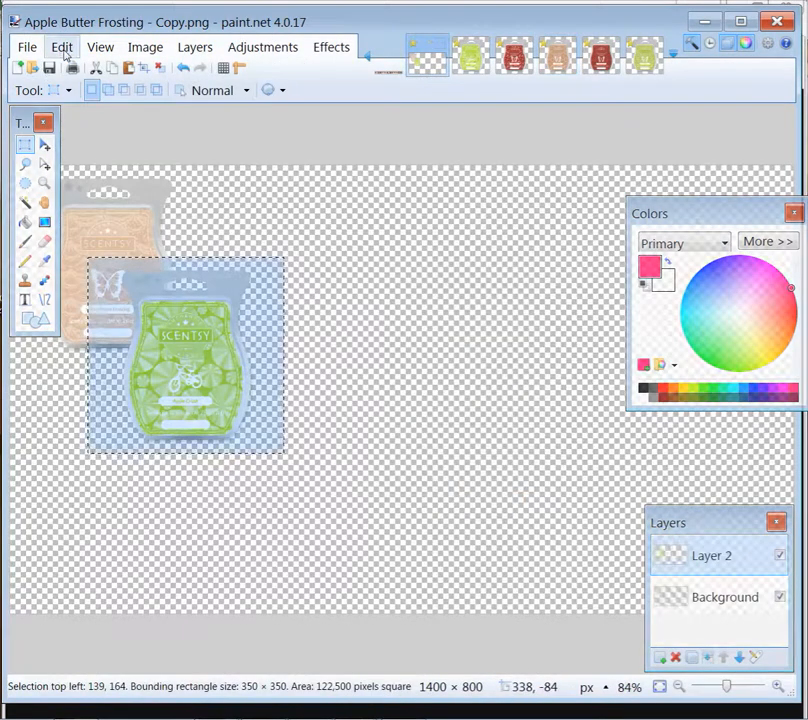
{"action": "left_click", "coordinate": [62, 47]}
{"action": "left_click", "coordinate": [94, 202]}
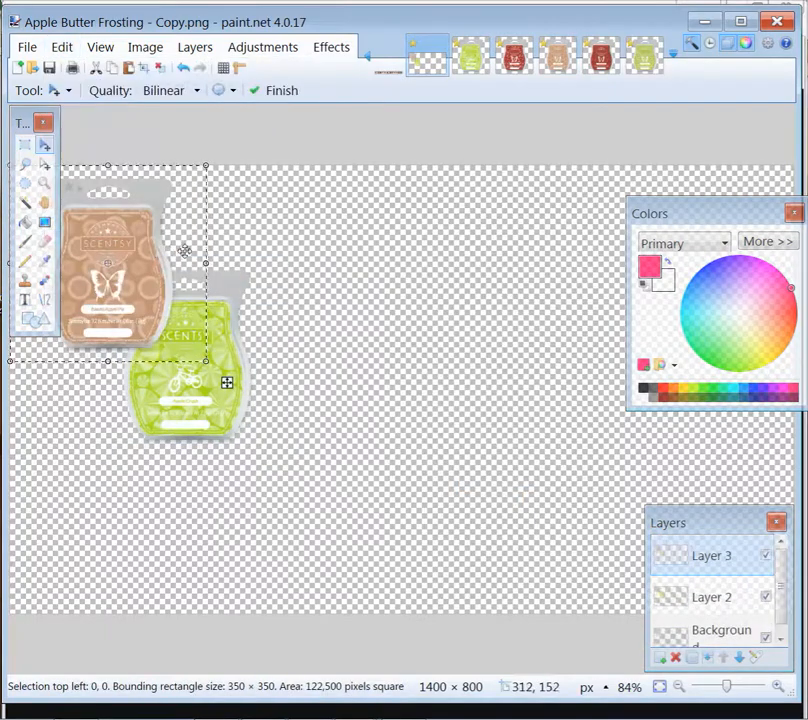
{"action": "left_click_drag", "start_coordinate": [150, 234], "coordinate": [517, 248]}
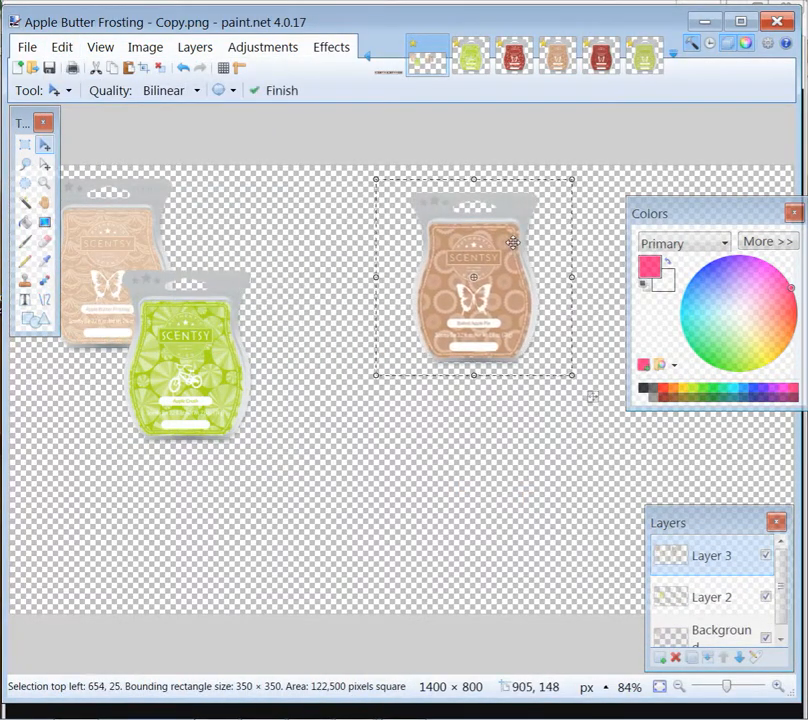
{"action": "key", "text": "Delete"}
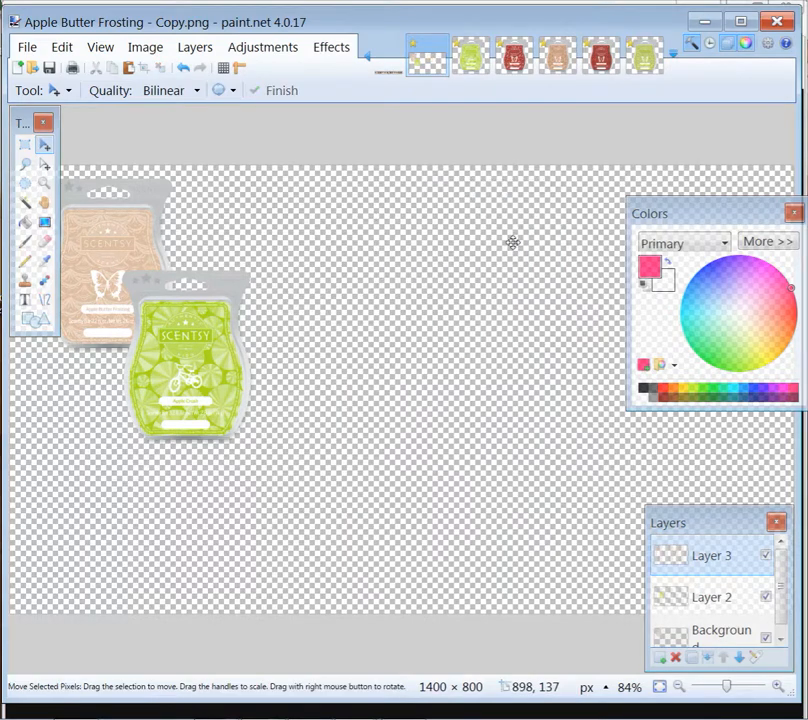
Select the entire Apple S'mores bar image and copy it
{"action": "left_click", "coordinate": [512, 60]}
{"action": "left_click", "coordinate": [22, 147]}
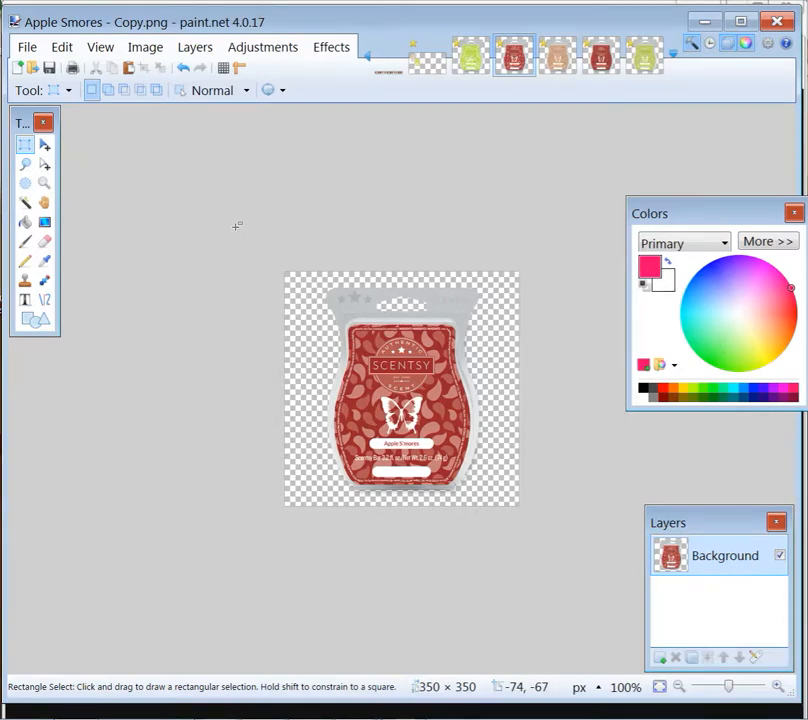
{"action": "key", "text": "ctrl+a"}
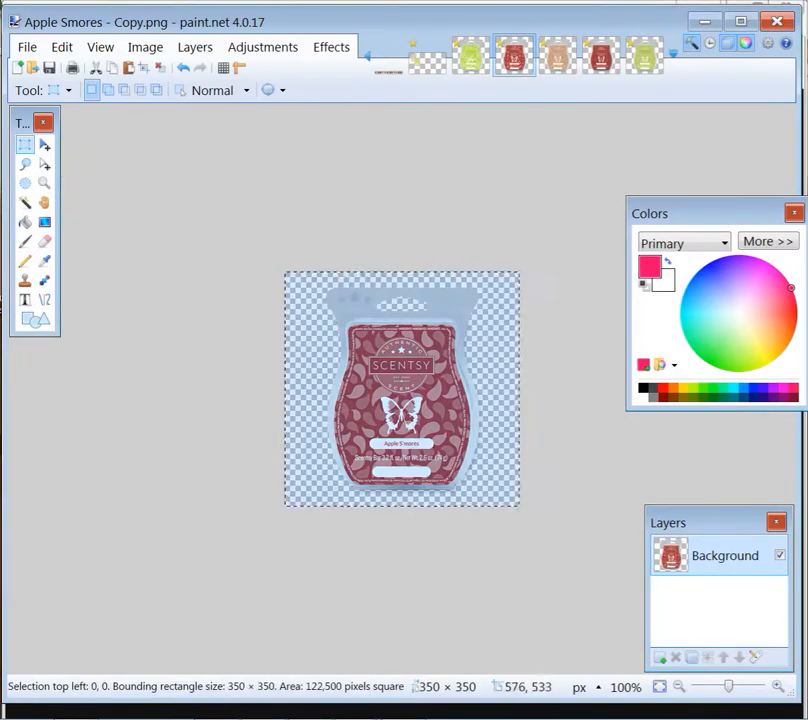
{"action": "left_click", "coordinate": [61, 47]}
{"action": "left_click", "coordinate": [88, 138]}
Paste the Apple S'mores bar into a new layer of the Apple Butter Frosting image and move it to about 1029, -2 px
{"action": "key", "text": "ctrl+Tab"}
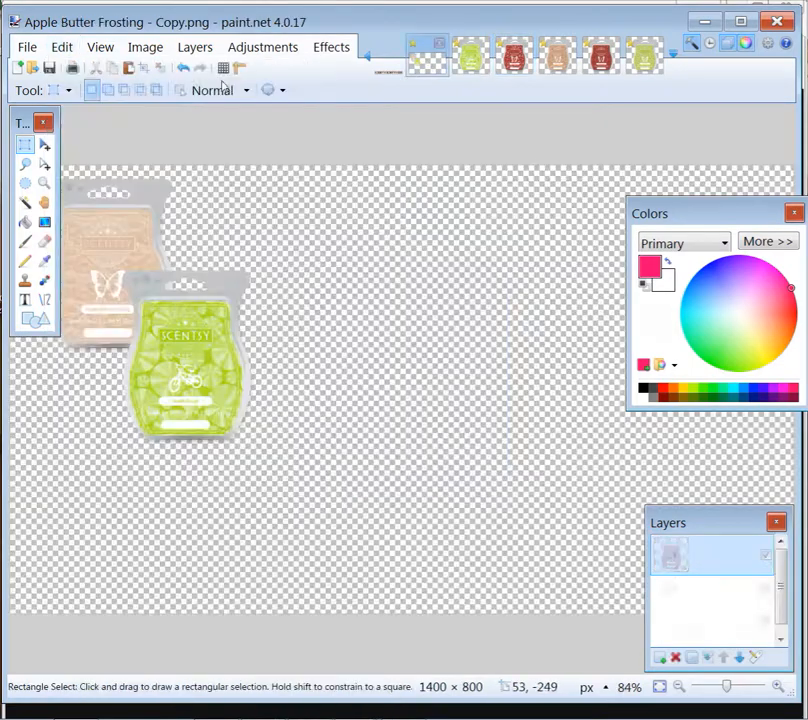
{"action": "left_click", "coordinate": [61, 47]}
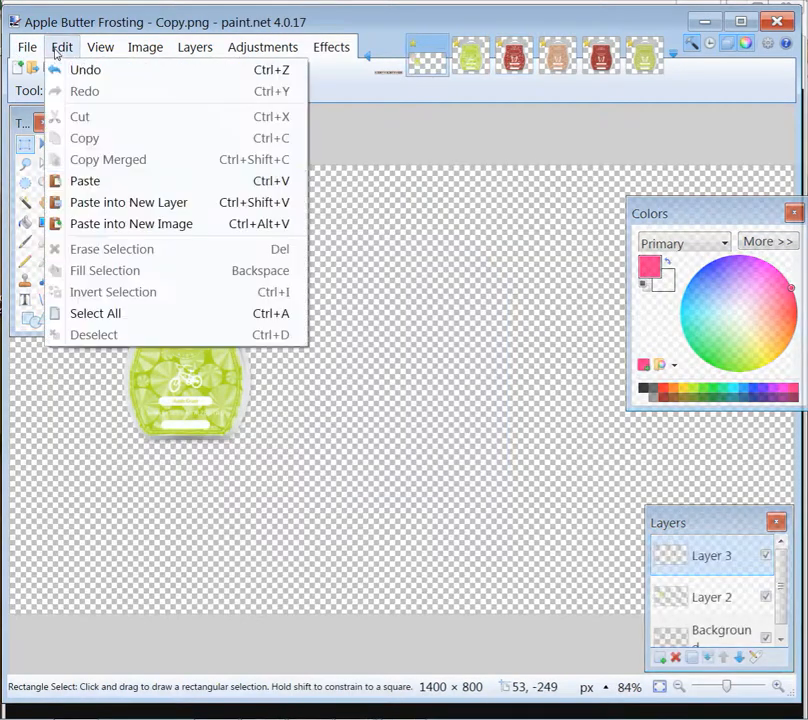
{"action": "left_click", "coordinate": [110, 203]}
{"action": "left_click_drag", "start_coordinate": [288, 392], "coordinate": [509, 404]}
{"action": "left_click_drag", "start_coordinate": [443, 278], "coordinate": [730, 255]}
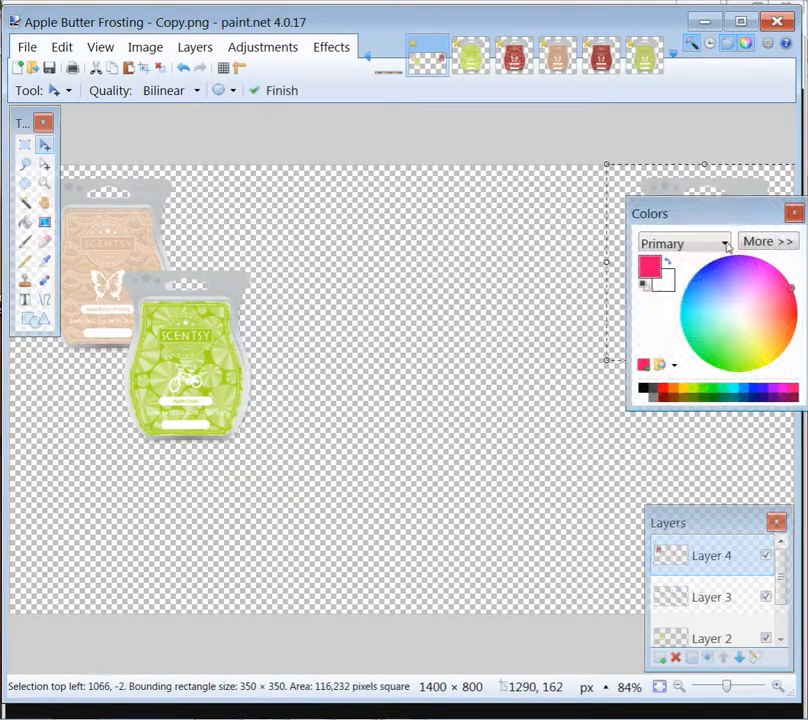
{"action": "left_click_drag", "start_coordinate": [703, 178], "coordinate": [688, 184]}
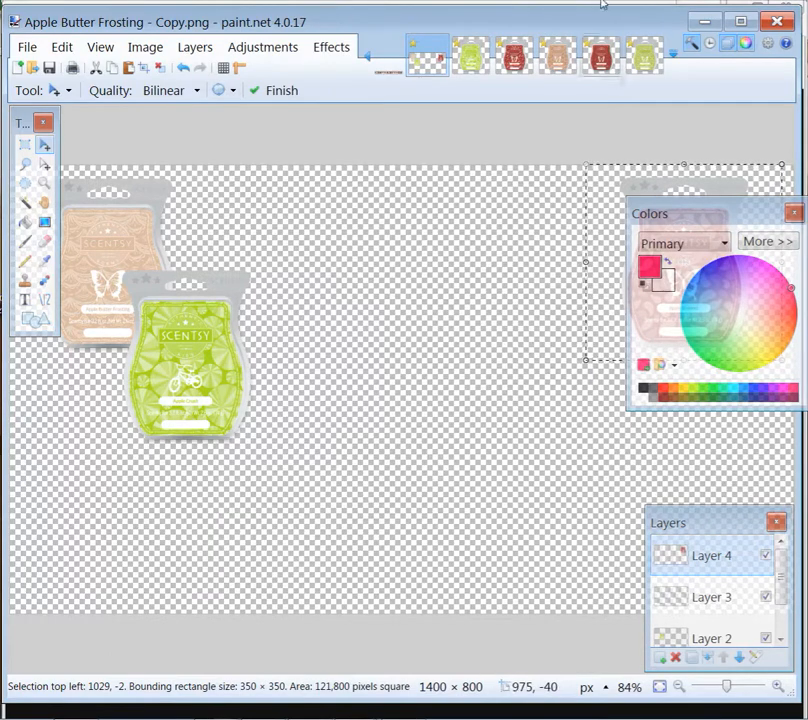
Select the entire Custard Apple bar image and copy it
{"action": "left_click", "coordinate": [642, 52]}
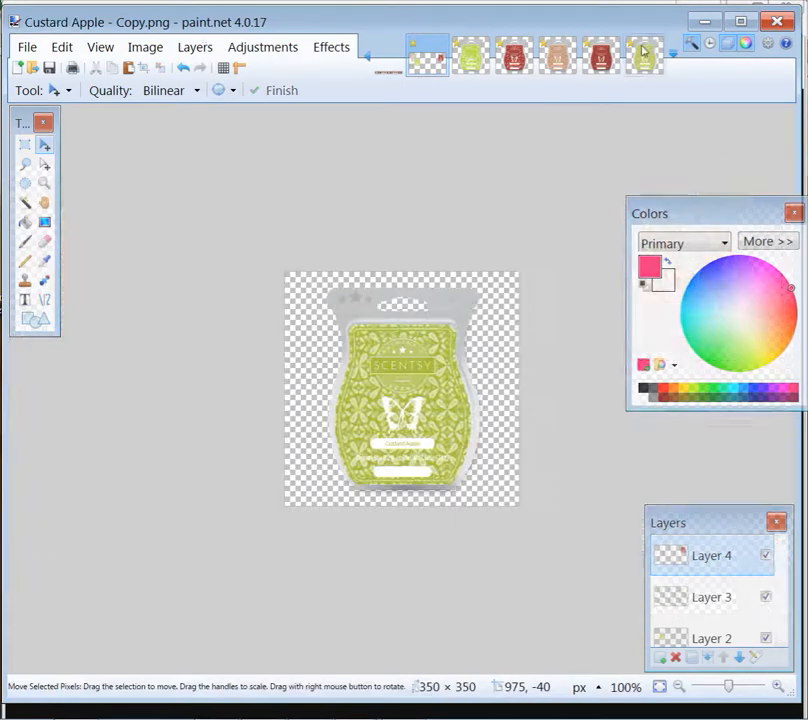
{"action": "left_click", "coordinate": [24, 145]}
{"action": "key", "text": "ctrl+a"}
{"action": "left_click", "coordinate": [62, 47]}
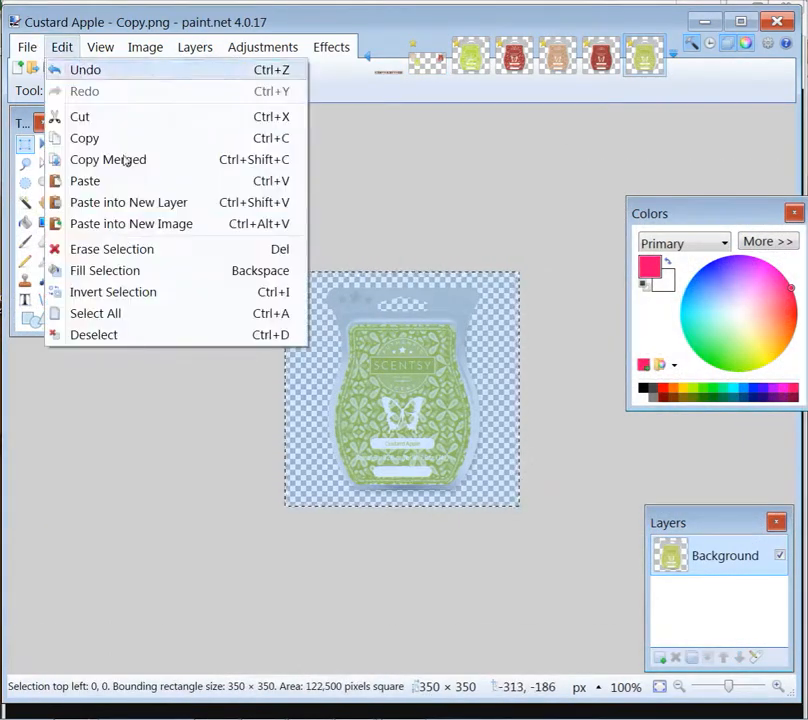
{"action": "left_click", "coordinate": [99, 140]}
Paste the Custard Apple bar into a new layer of the Apple Butter Frosting image, at about 884, 165 px, overlapping the Apple S'mores bar
{"action": "left_click", "coordinate": [425, 57]}
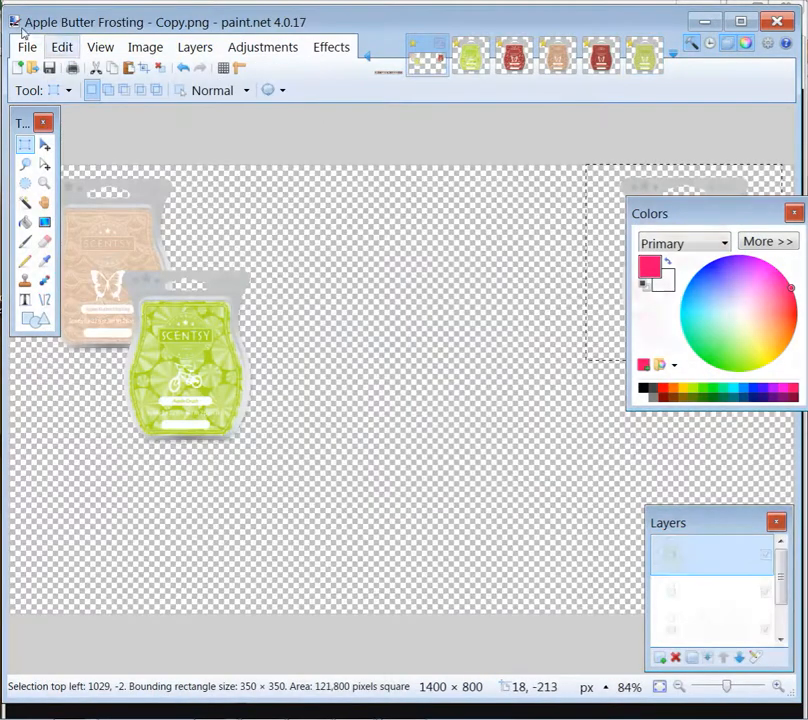
{"action": "left_click", "coordinate": [63, 47]}
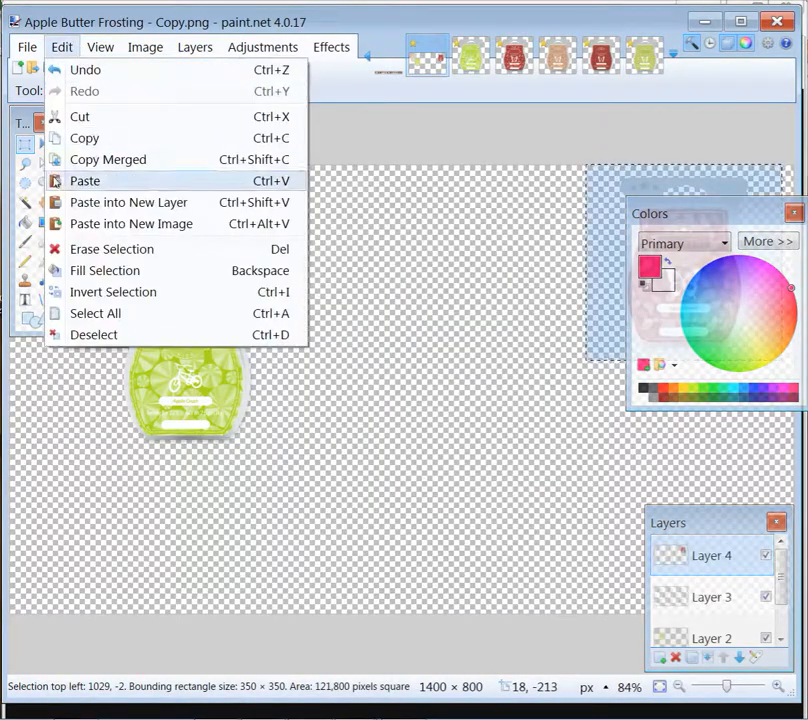
{"action": "left_click", "coordinate": [110, 202]}
{"action": "left_click_drag", "start_coordinate": [119, 282], "coordinate": [576, 373]}
{"action": "left_click_drag", "start_coordinate": [705, 219], "coordinate": [81, 495]}
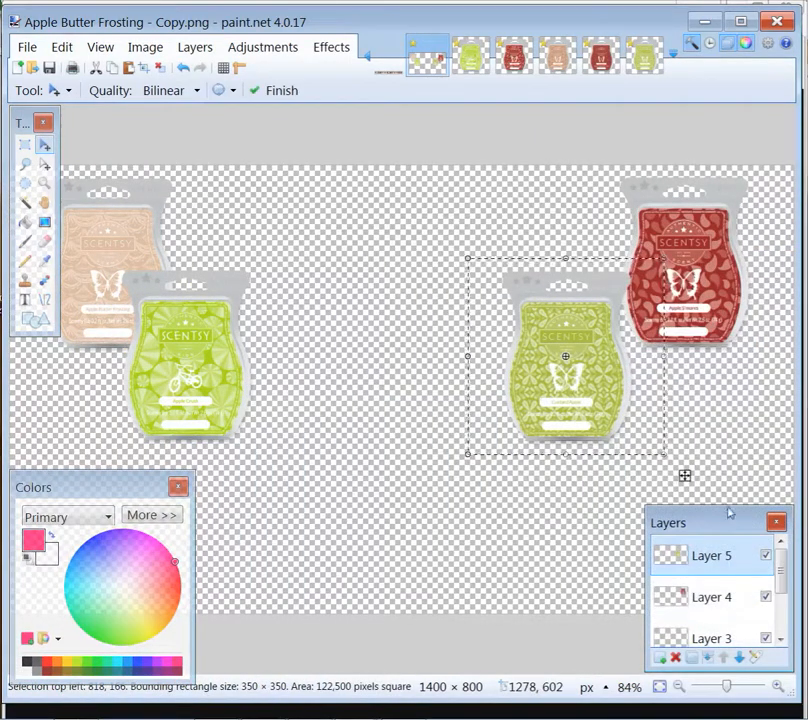
{"action": "left_click_drag", "start_coordinate": [729, 509], "coordinate": [729, 404]}
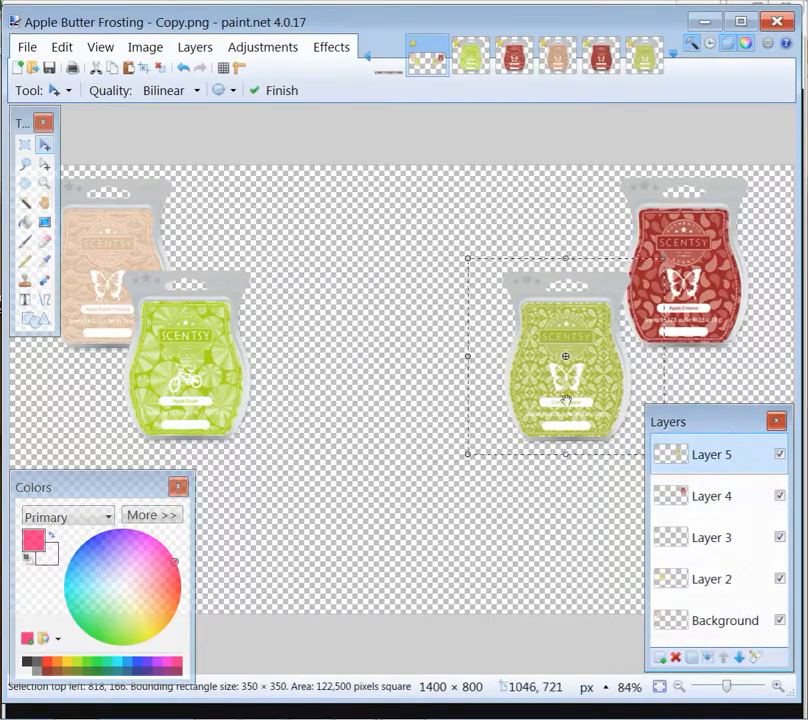
{"action": "left_click_drag", "start_coordinate": [544, 370], "coordinate": [576, 367]}
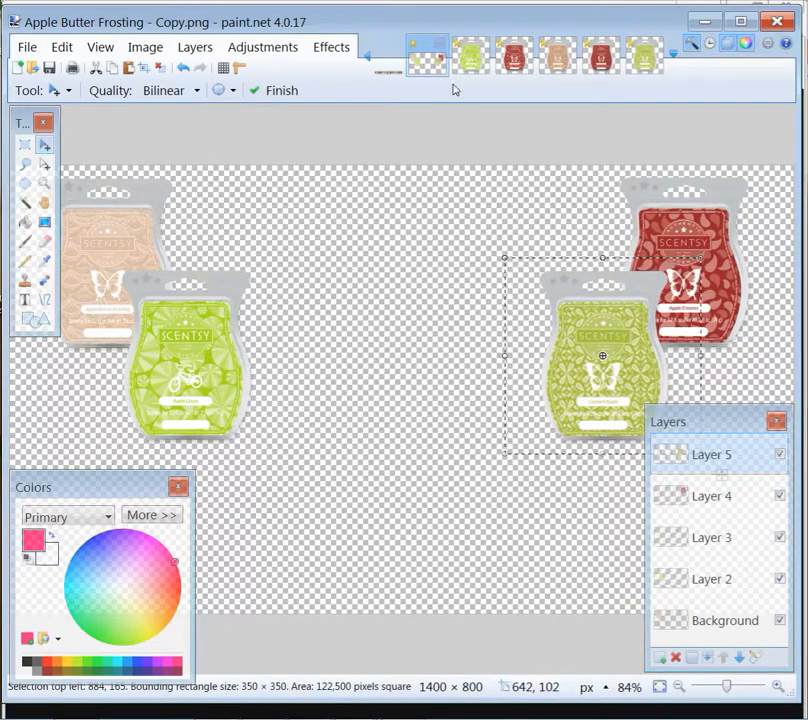
Select the entire Crisp Orchard Air bar image and copy it
{"action": "left_click", "coordinate": [597, 60]}
{"action": "key", "text": "s"}
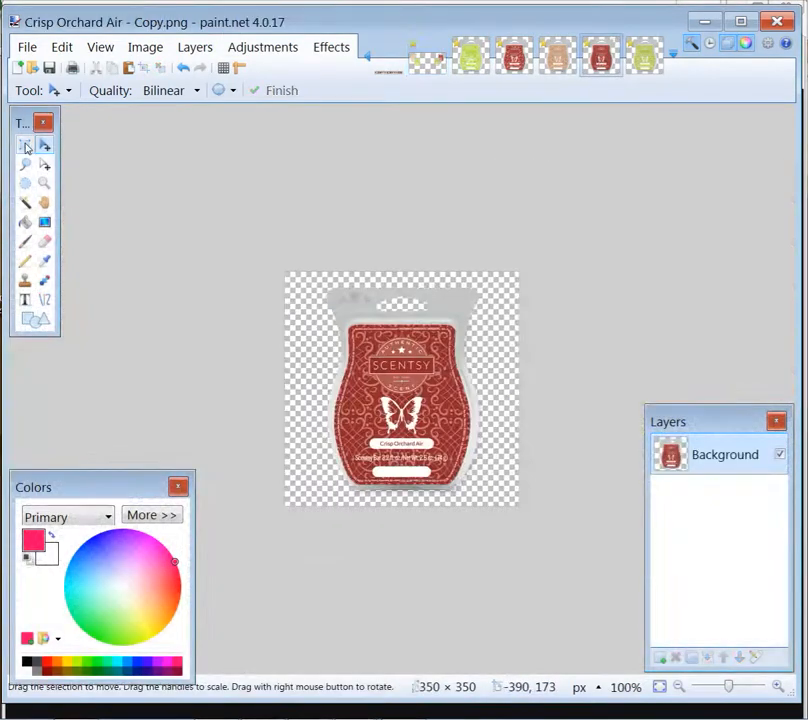
{"action": "left_click_drag", "start_coordinate": [260, 258], "coordinate": [730, 635]}
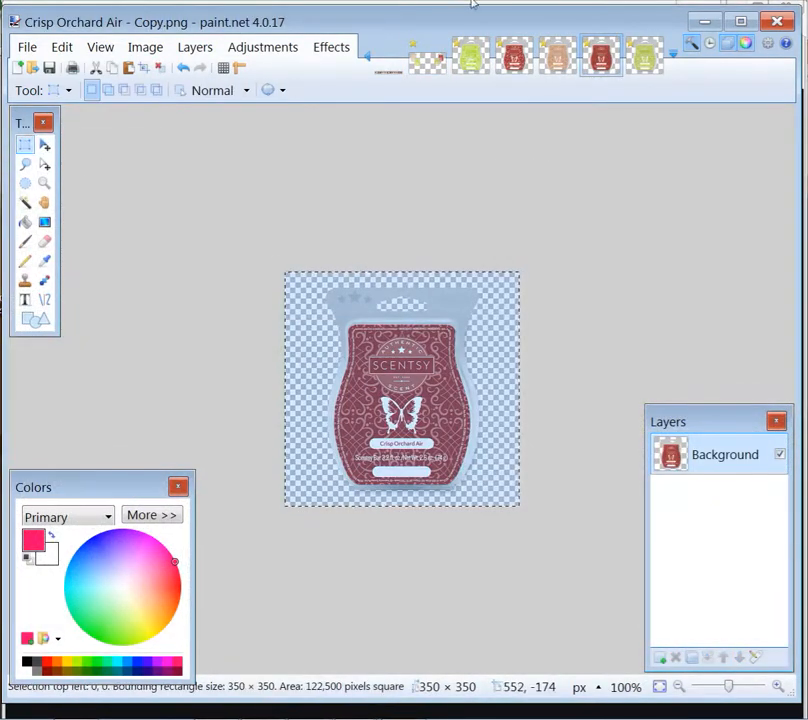
{"action": "left_click", "coordinate": [61, 47]}
{"action": "left_click", "coordinate": [84, 141]}
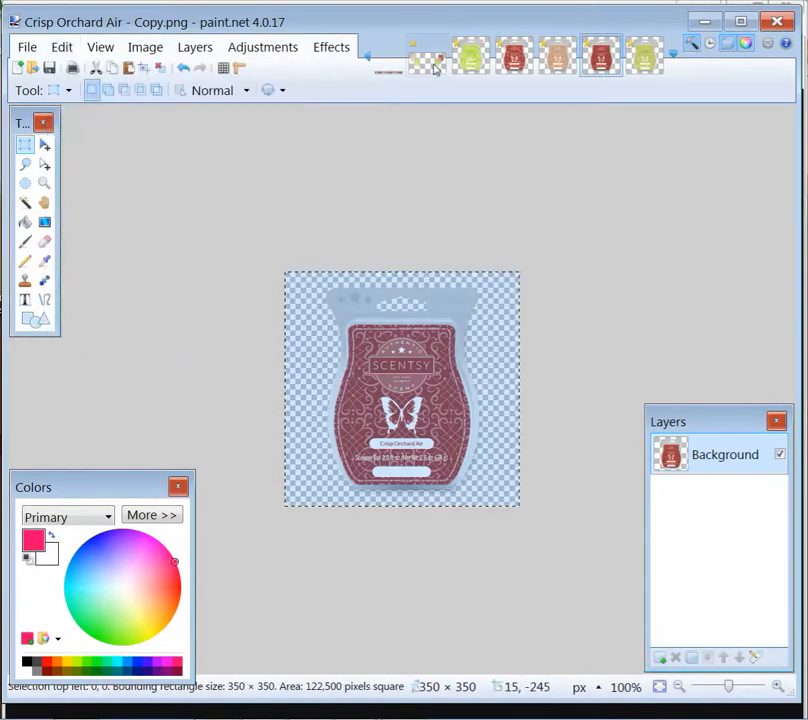
Paste the Crisp Orchard Air bar into a new layer of the Apple Butter Frosting image, at about 281, 334 px, overlapping the Apple Crush bar
{"action": "left_click", "coordinate": [432, 63]}
{"action": "left_click", "coordinate": [62, 47]}
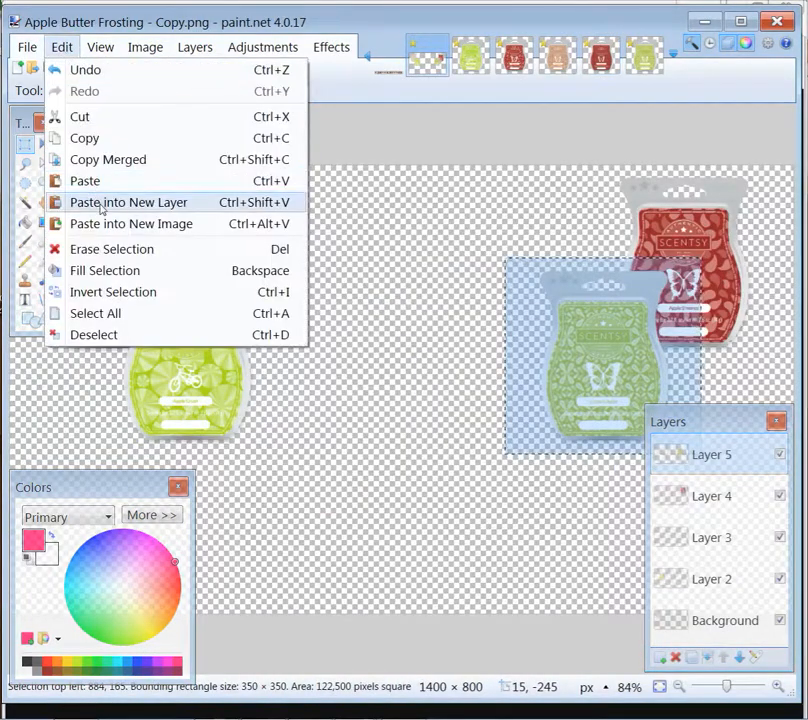
{"action": "left_click", "coordinate": [74, 202]}
{"action": "left_click_drag", "start_coordinate": [227, 382], "coordinate": [384, 569]}
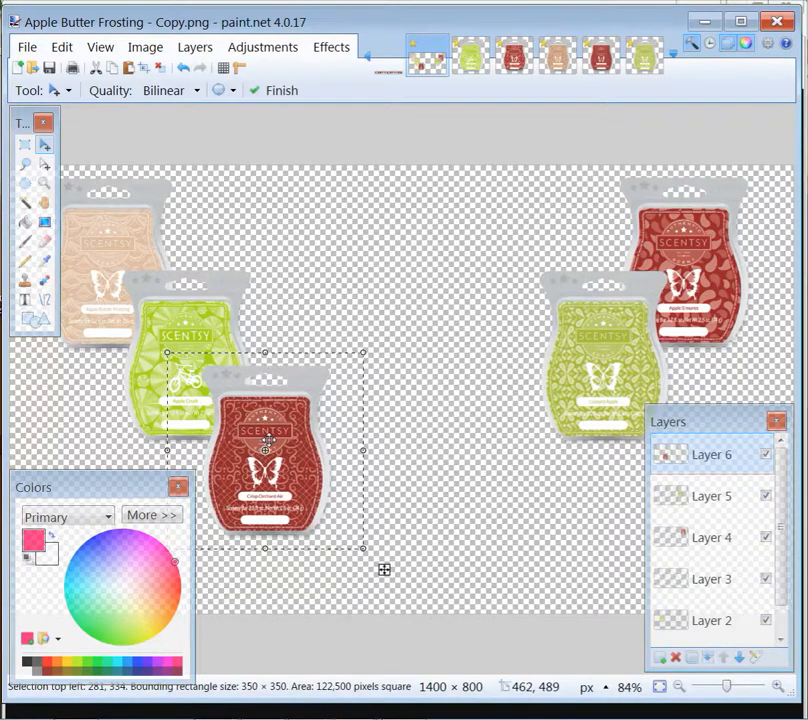
Copy the whole Baked Apple Pie bar image again
{"action": "left_click", "coordinate": [557, 55]}
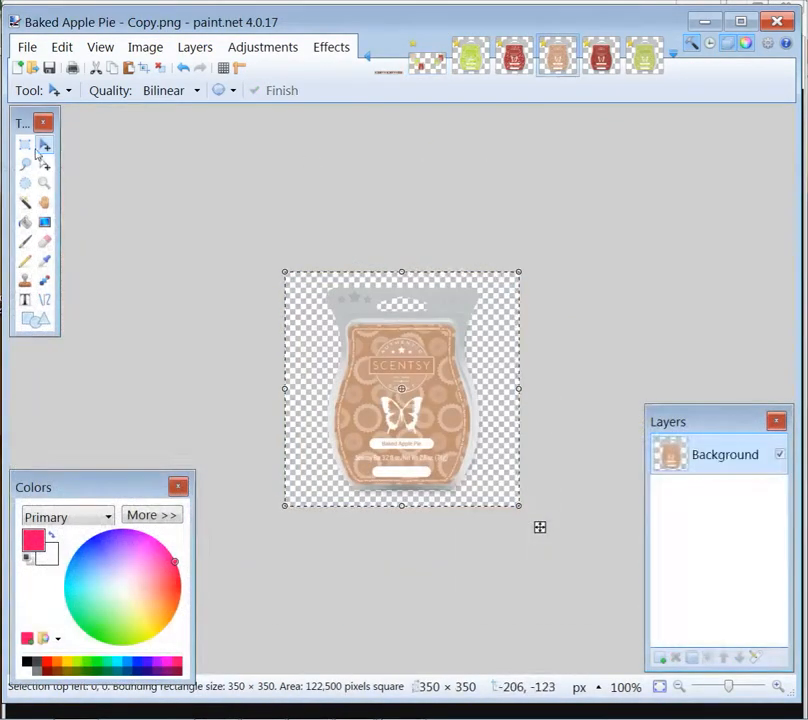
{"action": "left_click", "coordinate": [26, 145]}
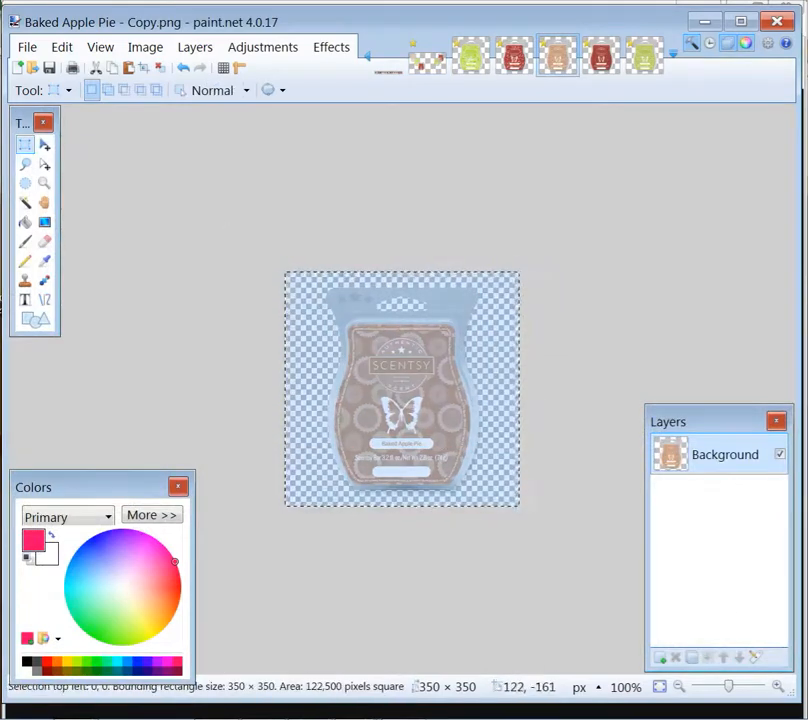
{"action": "left_click", "coordinate": [62, 48]}
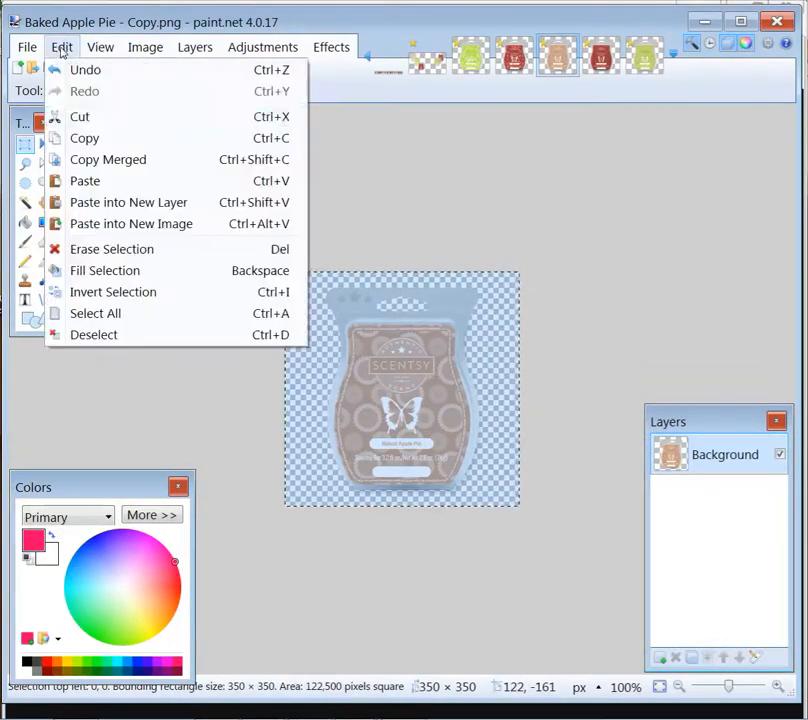
{"action": "left_click", "coordinate": [85, 139]}
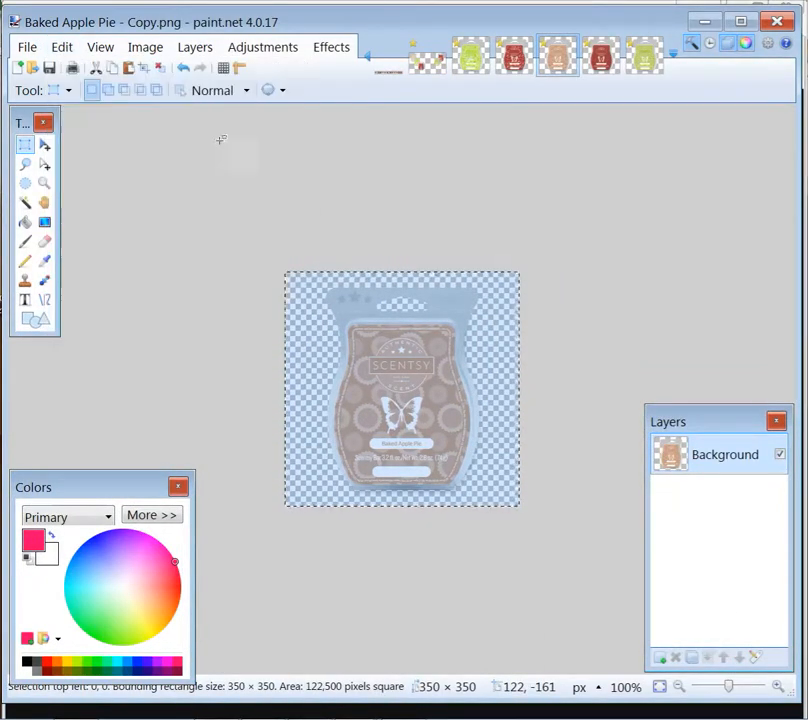
Paste the Baked Apple Pie bar into a new layer of the Apple Butter Frosting image, at about 739, 336 px, overlapping the Custard Apple bar
{"action": "left_click", "coordinate": [428, 57]}
{"action": "left_click", "coordinate": [62, 48]}
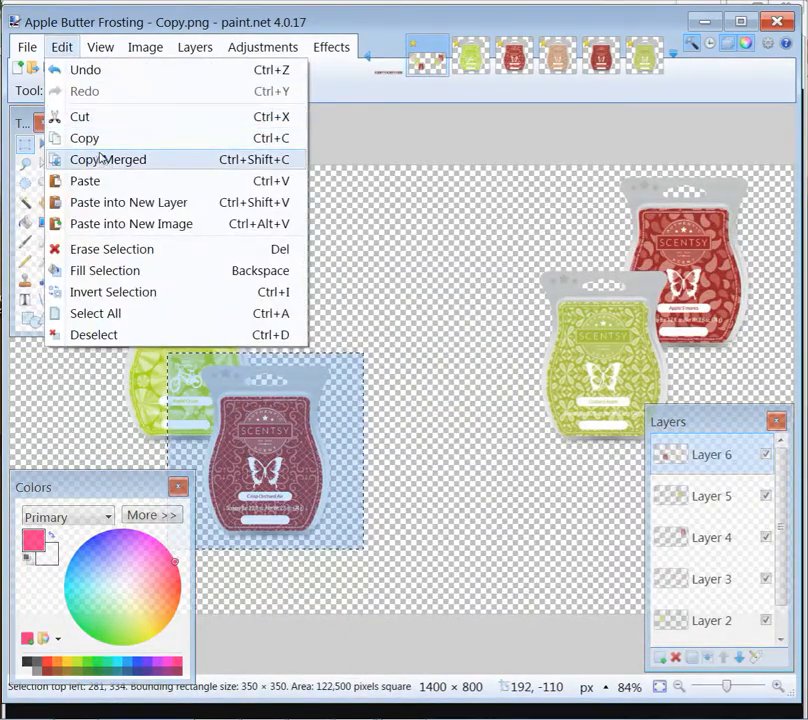
{"action": "left_click", "coordinate": [90, 203]}
{"action": "left_click_drag", "start_coordinate": [225, 382], "coordinate": [638, 573]}
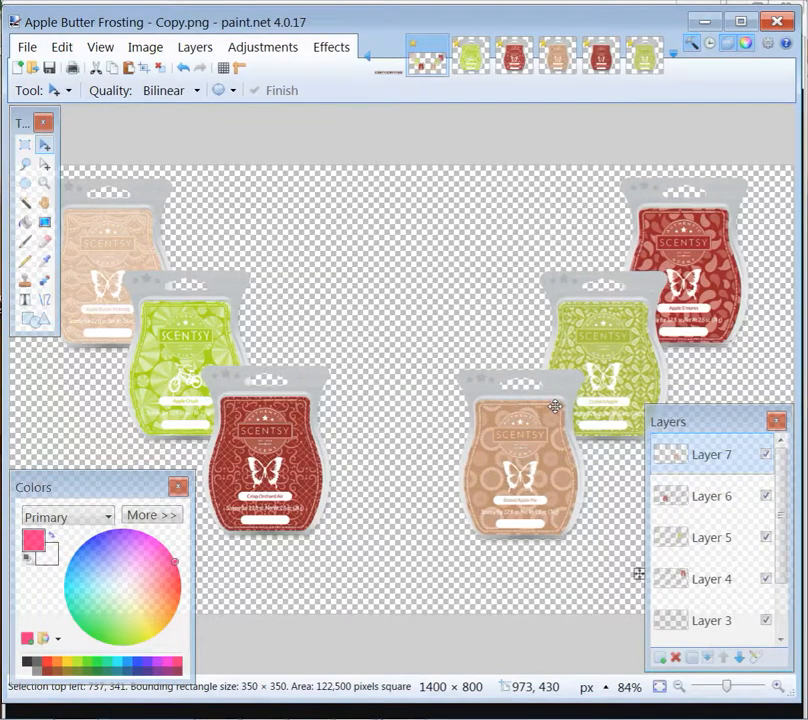
{"action": "left_click_drag", "start_coordinate": [638, 573], "coordinate": [639, 572]}
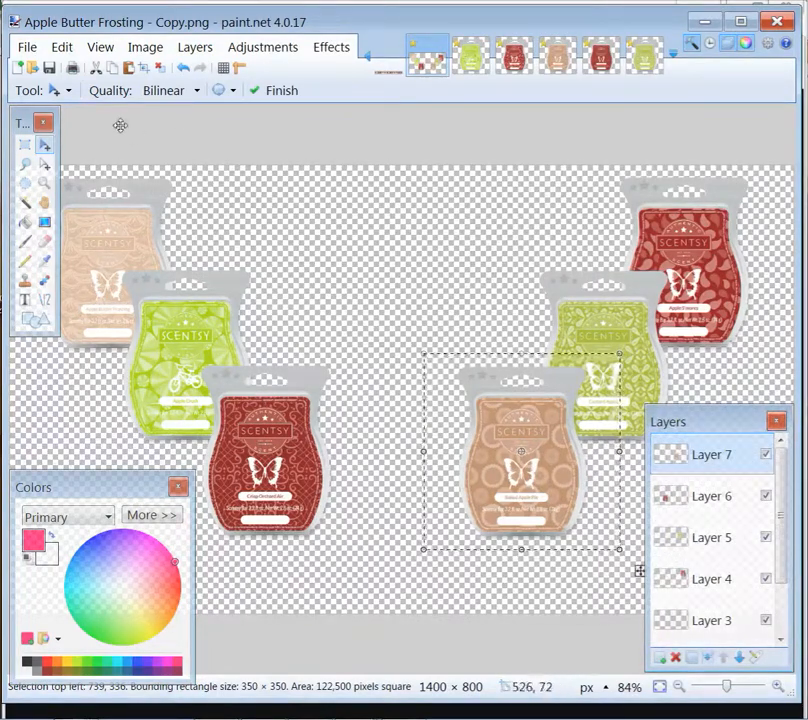
Select the right half of the canvas around its three bars, about 709 × 800 px, and flatten the image
{"action": "left_click", "coordinate": [25, 145]}
{"action": "left_click_drag", "start_coordinate": [393, 132], "coordinate": [795, 700]}
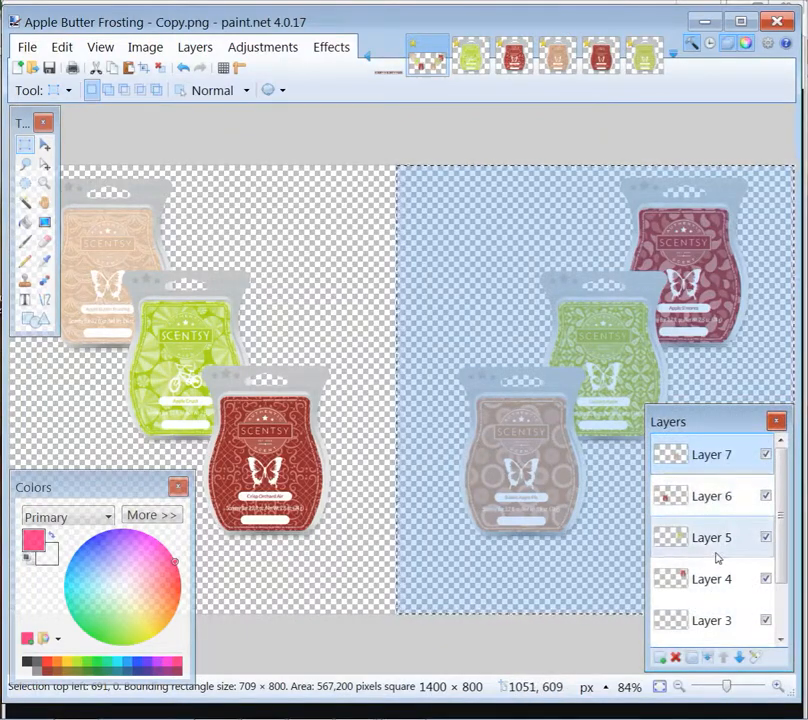
{"action": "left_click", "coordinate": [146, 48]}
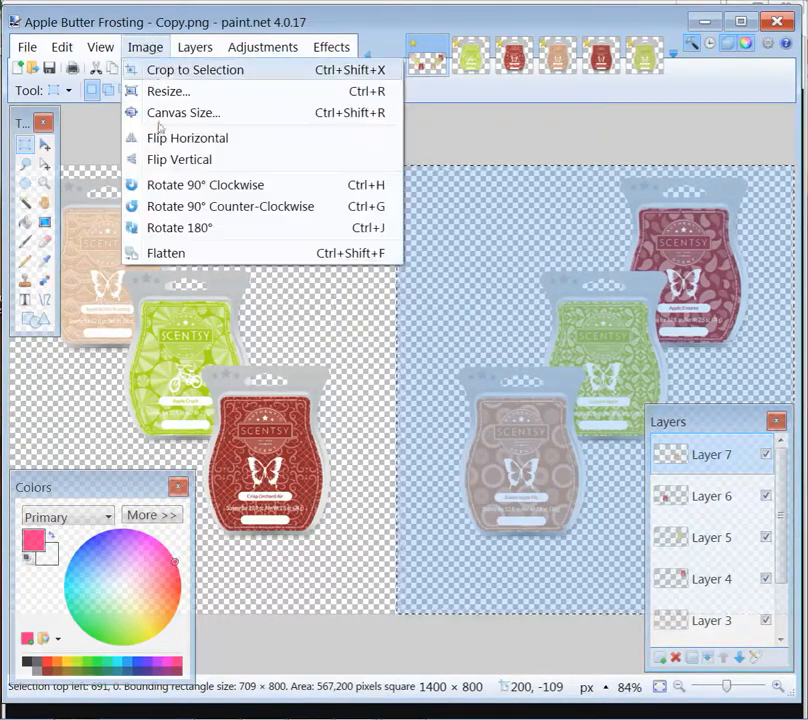
{"action": "left_click", "coordinate": [166, 253]}
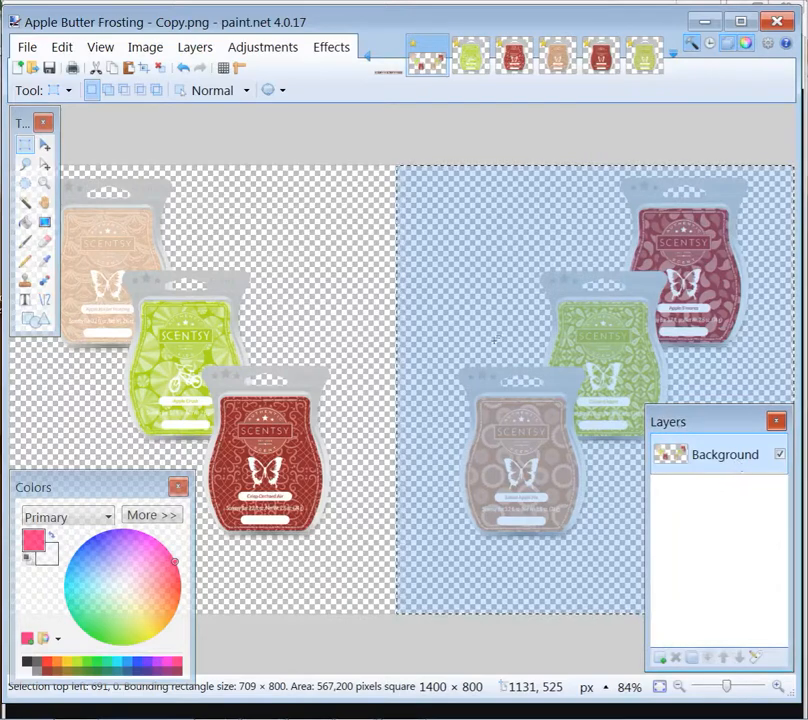
Cut the three selected bars into a new layer and move them left to about 447, -2 px, beside the Crisp Orchard Air bar
{"action": "left_click", "coordinate": [52, 48]}
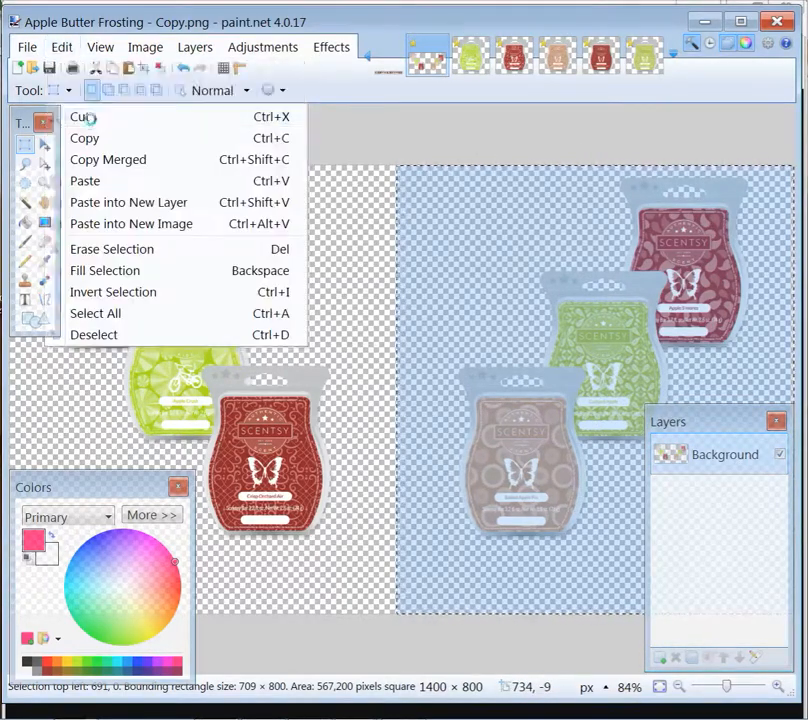
{"action": "left_click", "coordinate": [86, 116]}
{"action": "left_click", "coordinate": [60, 48]}
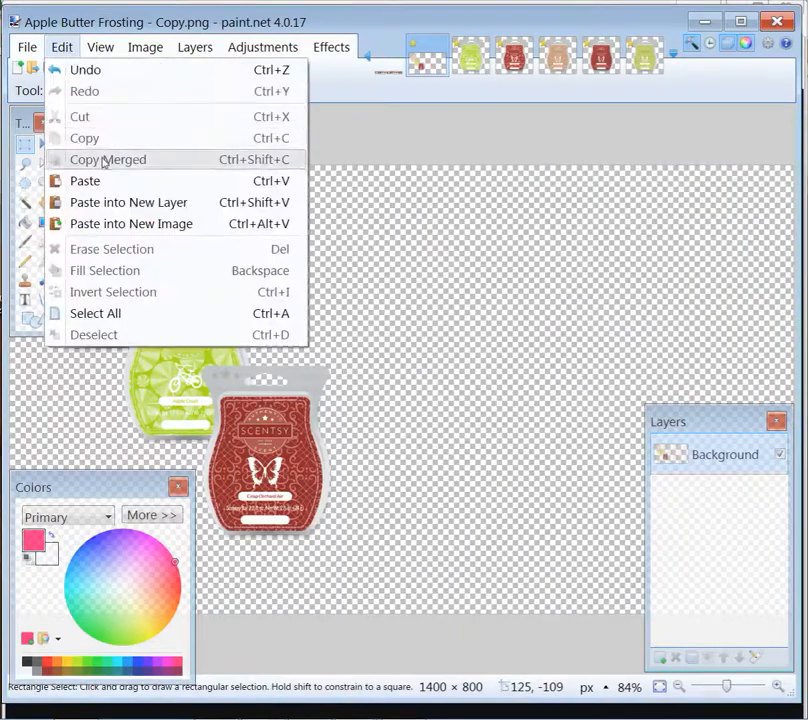
{"action": "left_click", "coordinate": [135, 204]}
{"action": "left_click_drag", "start_coordinate": [489, 287], "coordinate": [362, 297]}
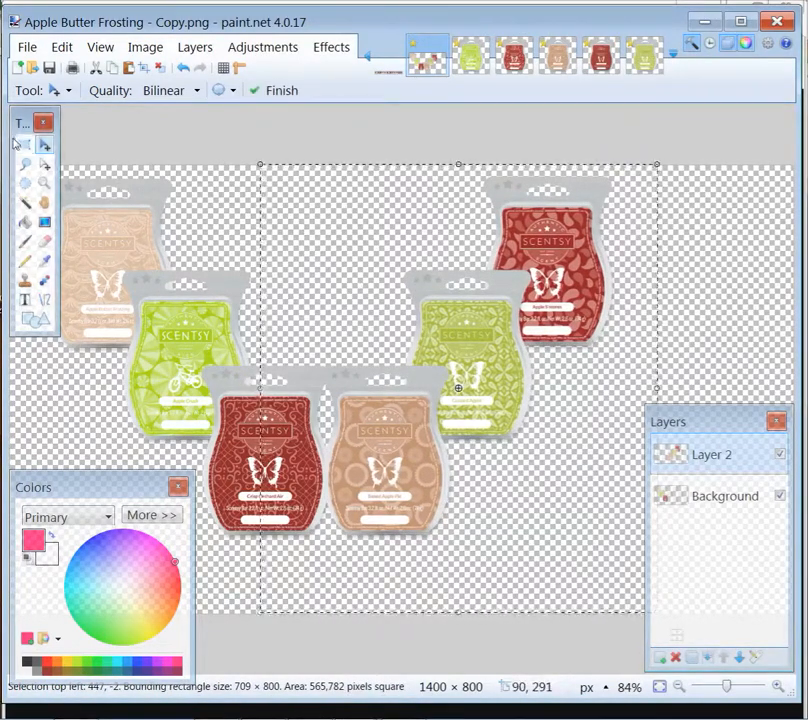
Flatten the image and crop it to a selection of about 1045 × 671 px around all six bars
{"action": "left_click", "coordinate": [144, 47]}
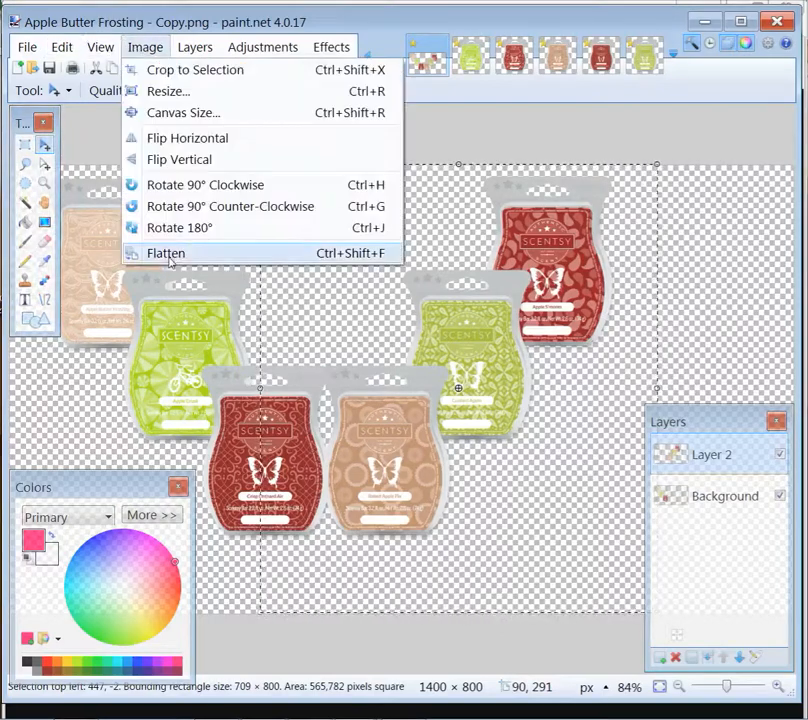
{"action": "left_click", "coordinate": [168, 254]}
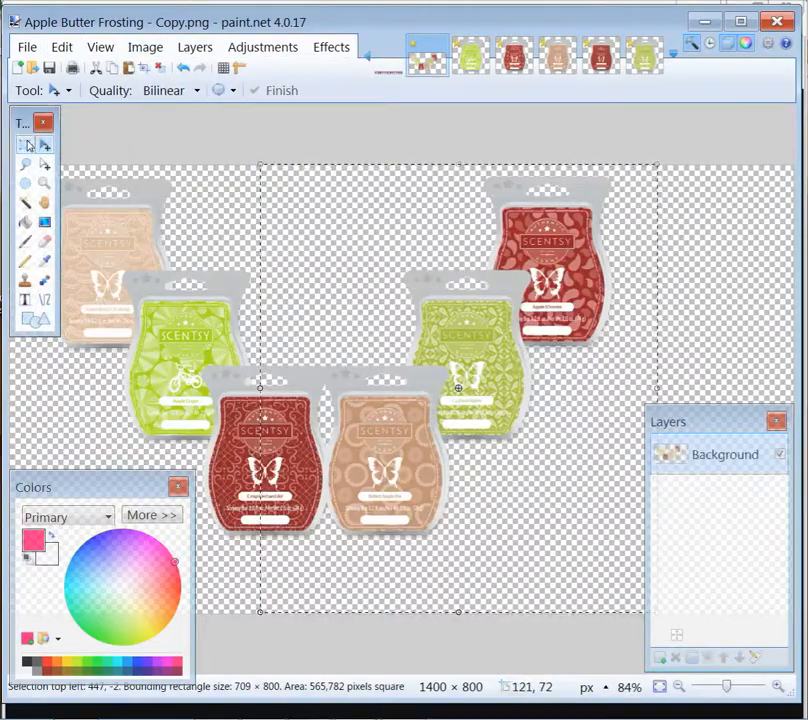
{"action": "key", "text": "s"}
{"action": "left_click_drag", "start_coordinate": [618, 163], "coordinate": [34, 540]}
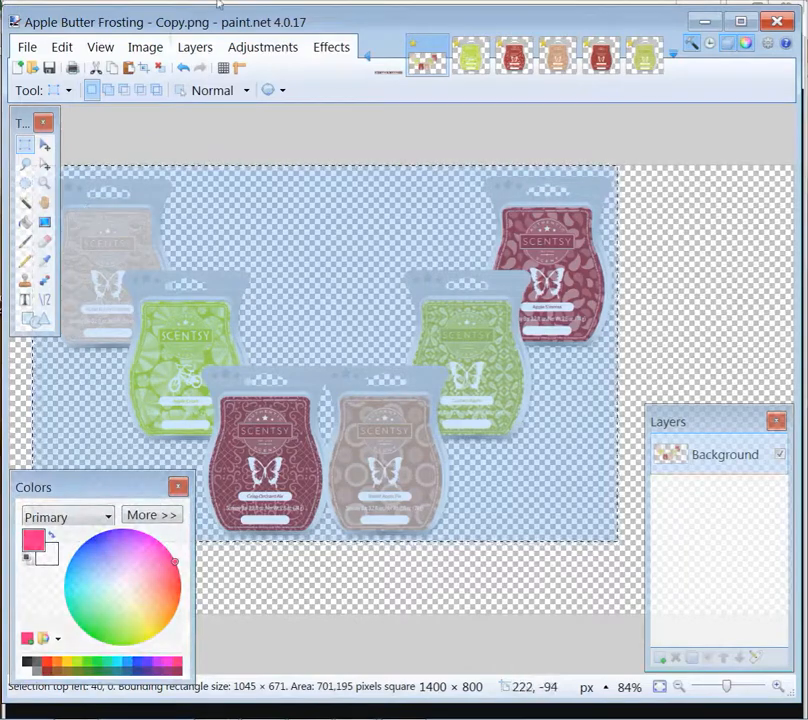
{"action": "left_click", "coordinate": [145, 47]}
{"action": "left_click", "coordinate": [152, 69]}
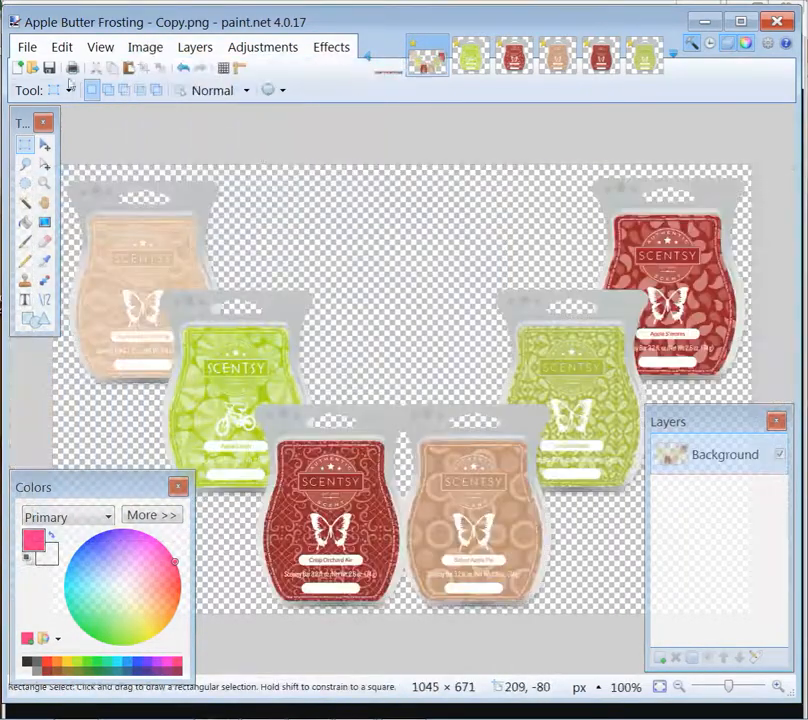
Check the pixel dimensions of the combined six-bar image in the Resize settings
{"action": "left_click", "coordinate": [145, 47]}
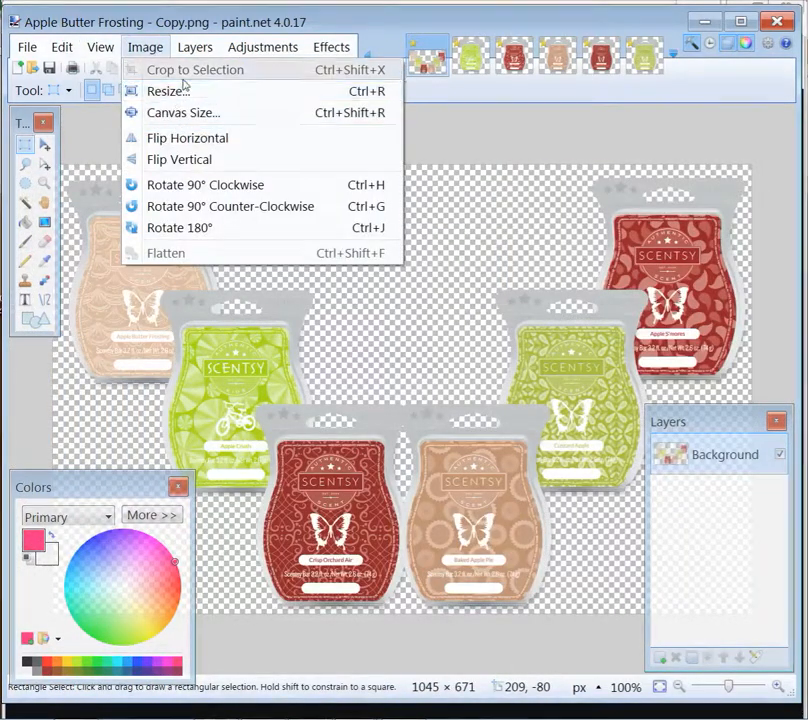
{"action": "left_click", "coordinate": [185, 93]}
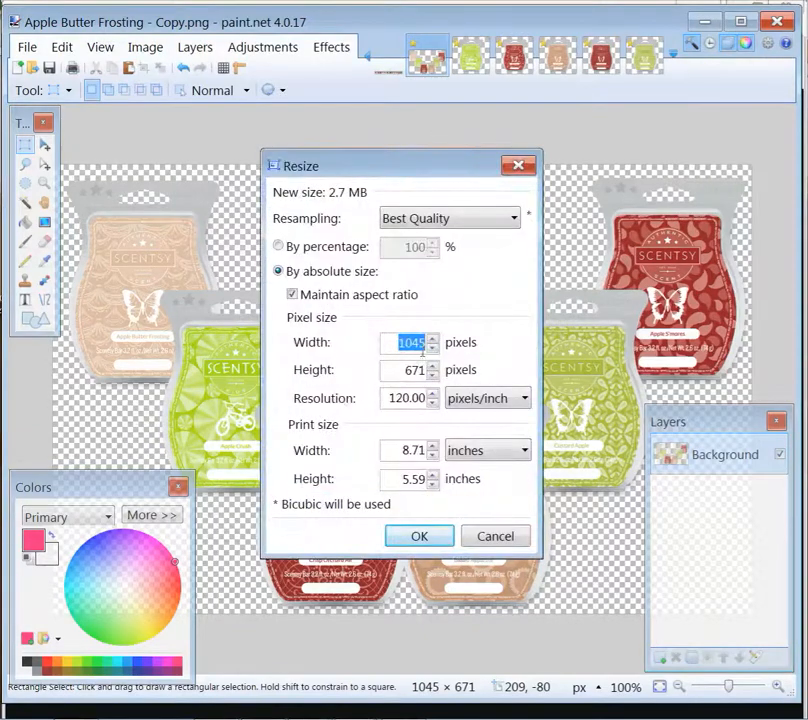
{"action": "left_click", "coordinate": [429, 538]}
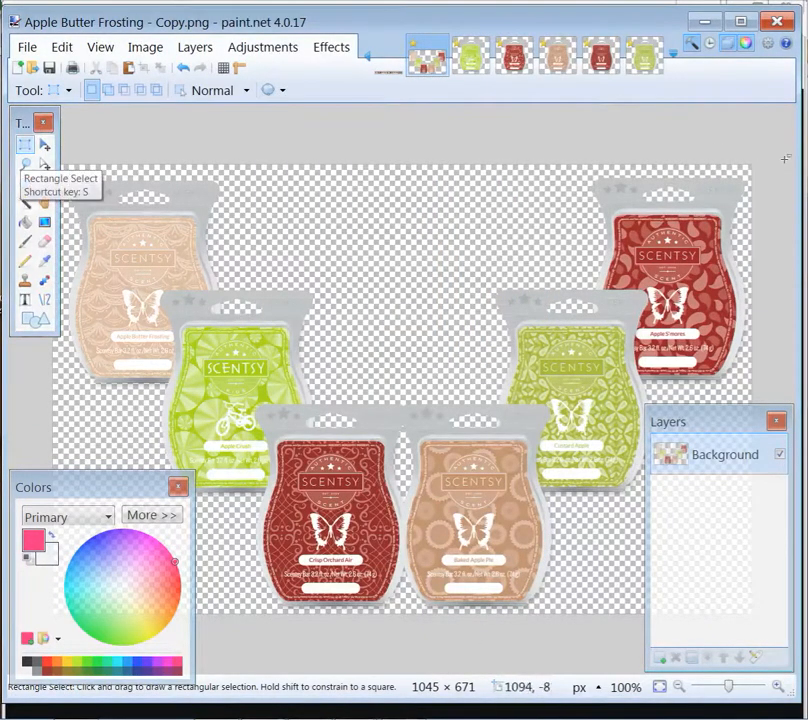
Copy the entire six-bar image into a new layer of the Apple Lover Bundle flyer and position it at 6, 301 px below the heading
{"action": "key", "text": "ctrl+a"}
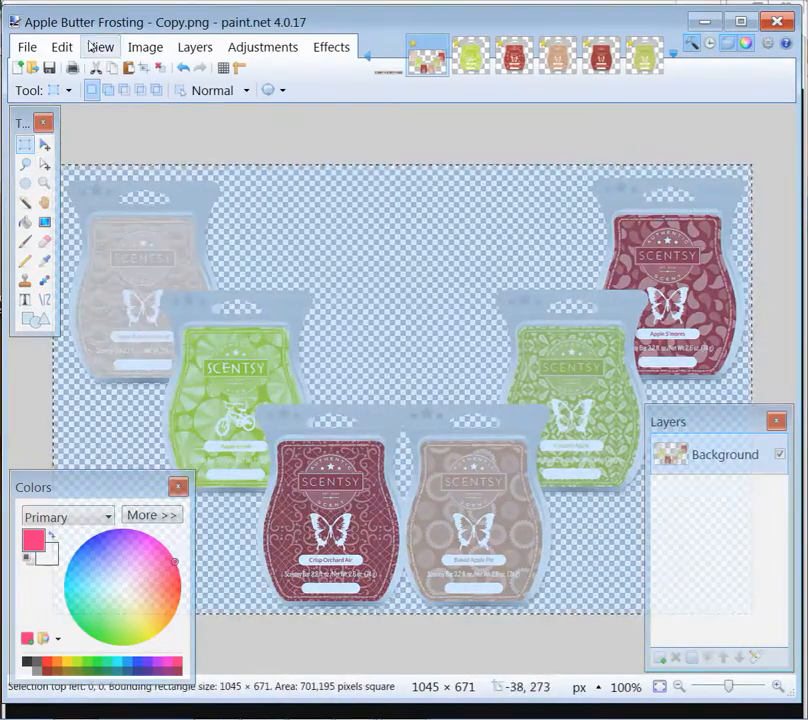
{"action": "left_click", "coordinate": [61, 46]}
{"action": "left_click", "coordinate": [95, 141]}
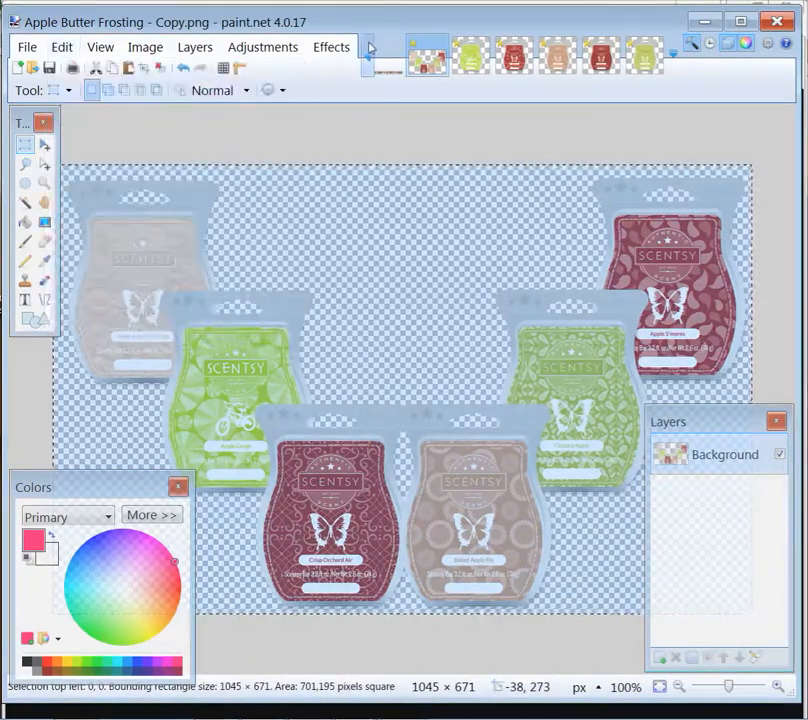
{"action": "key", "text": "ctrl+alt+v"}
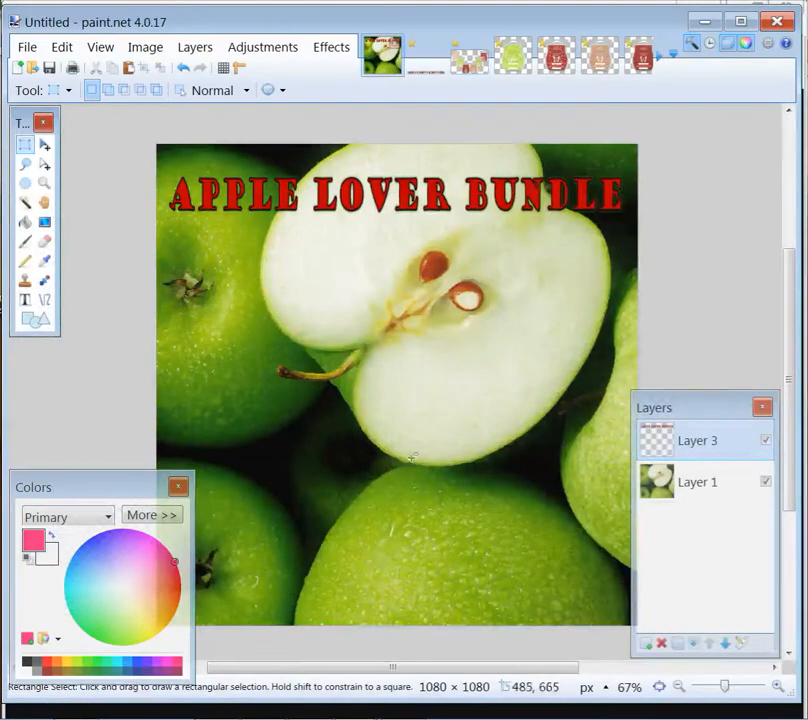
{"action": "left_click", "coordinate": [57, 54]}
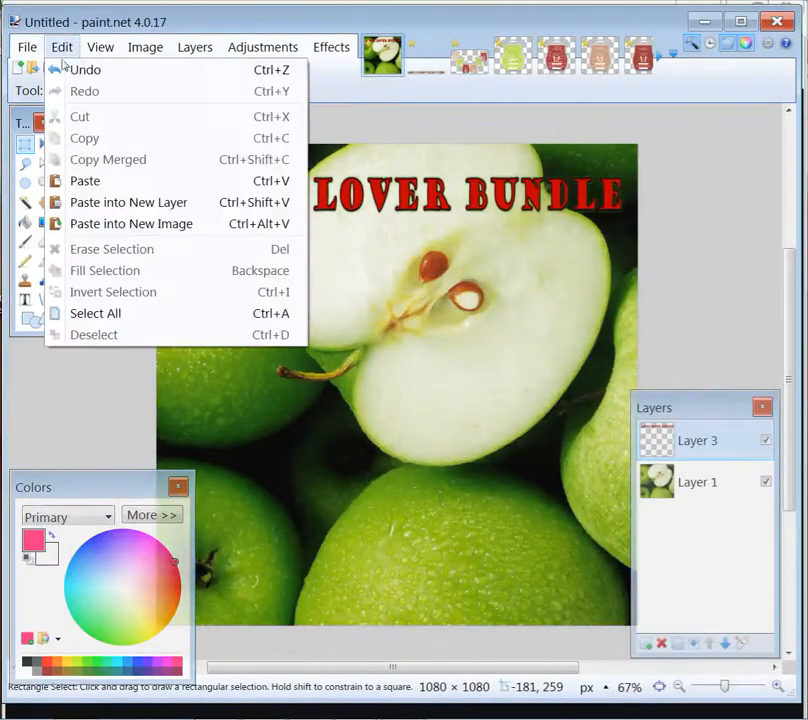
{"action": "left_click", "coordinate": [134, 202]}
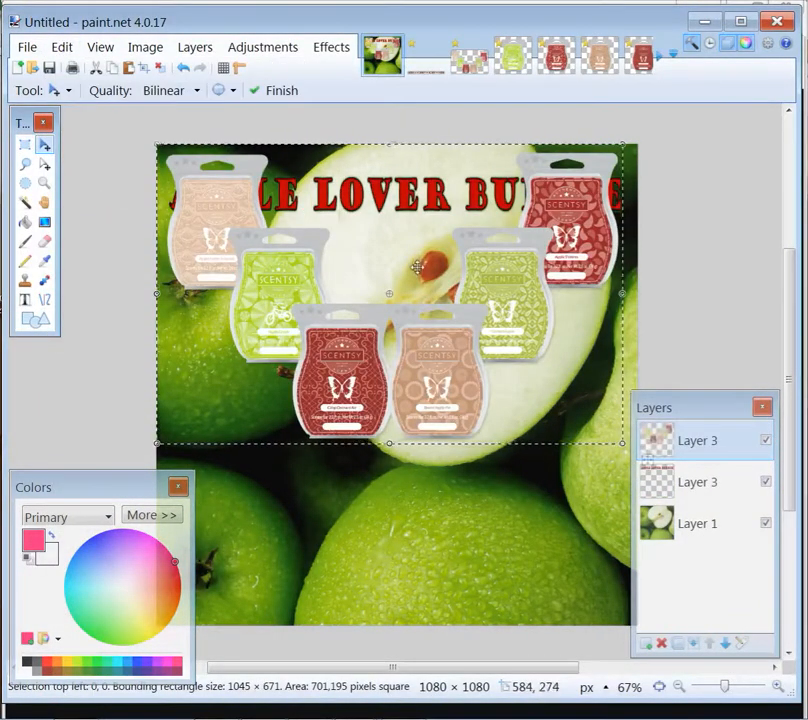
{"action": "left_click_drag", "start_coordinate": [418, 266], "coordinate": [417, 398]}
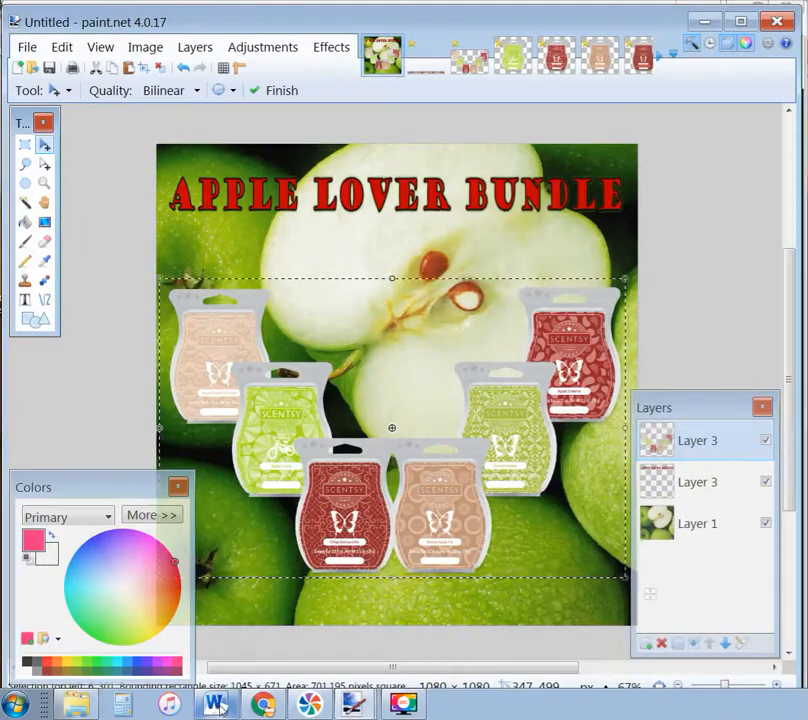
Open the white high-resolution consultant logo, Scentsy_IC_StarTrio_White_HR.png, from the Scentsy_IC_EN_StarTrio folder in the Documents library
{"action": "mouse_move", "coordinate": [220, 706]}
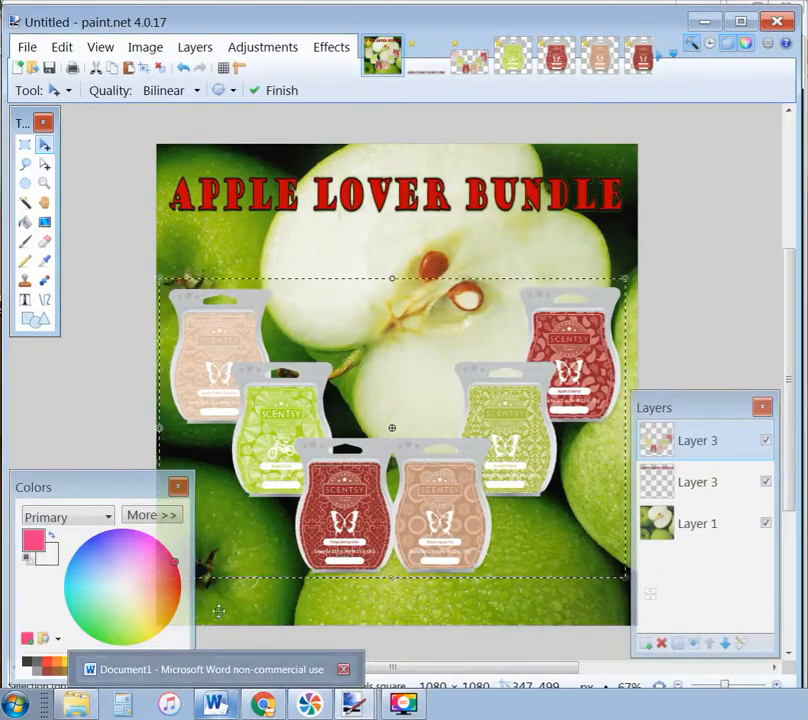
{"action": "left_click", "coordinate": [27, 48]}
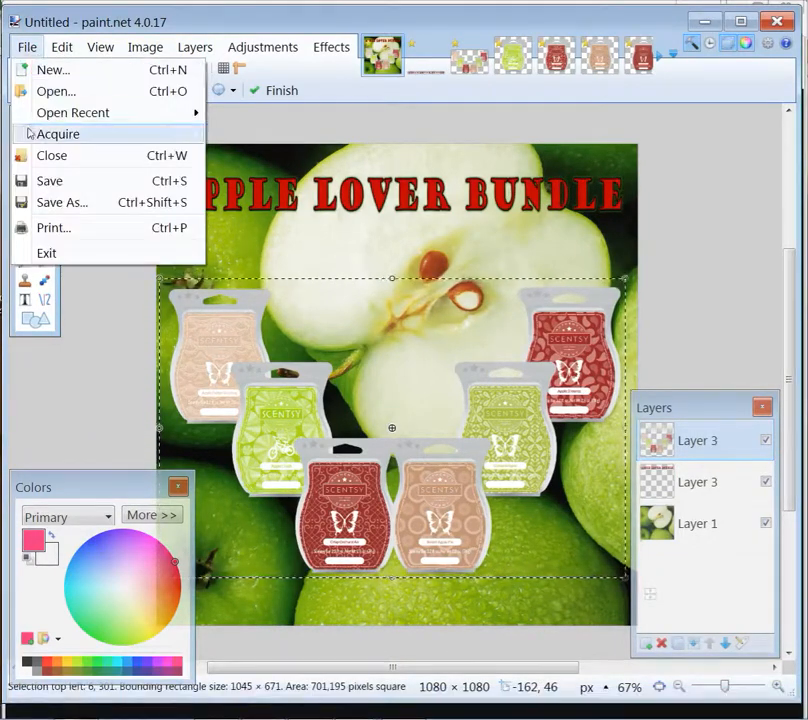
{"action": "left_click", "coordinate": [54, 92]}
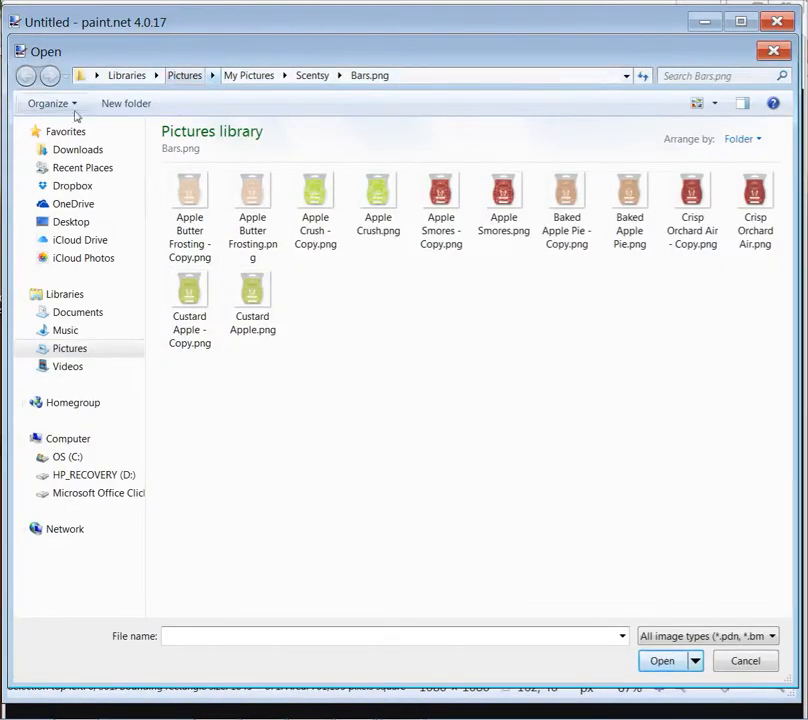
{"action": "left_click", "coordinate": [68, 313]}
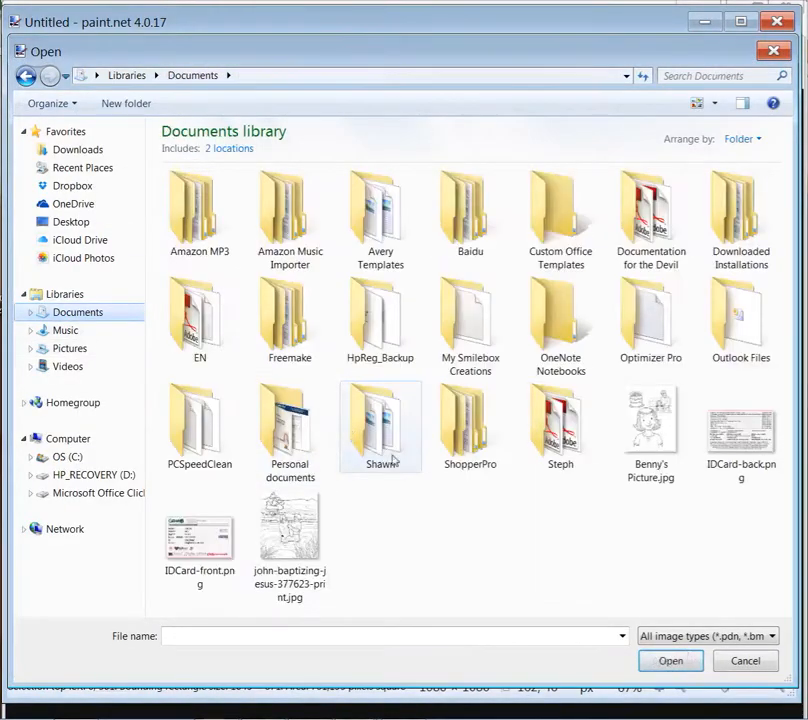
{"action": "double_click", "coordinate": [575, 438]}
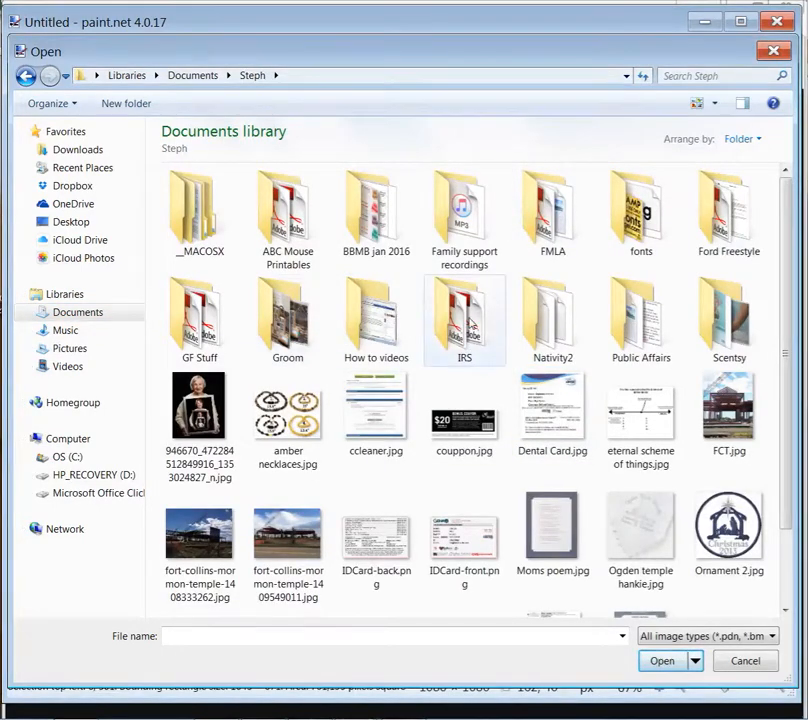
{"action": "double_click", "coordinate": [729, 318]}
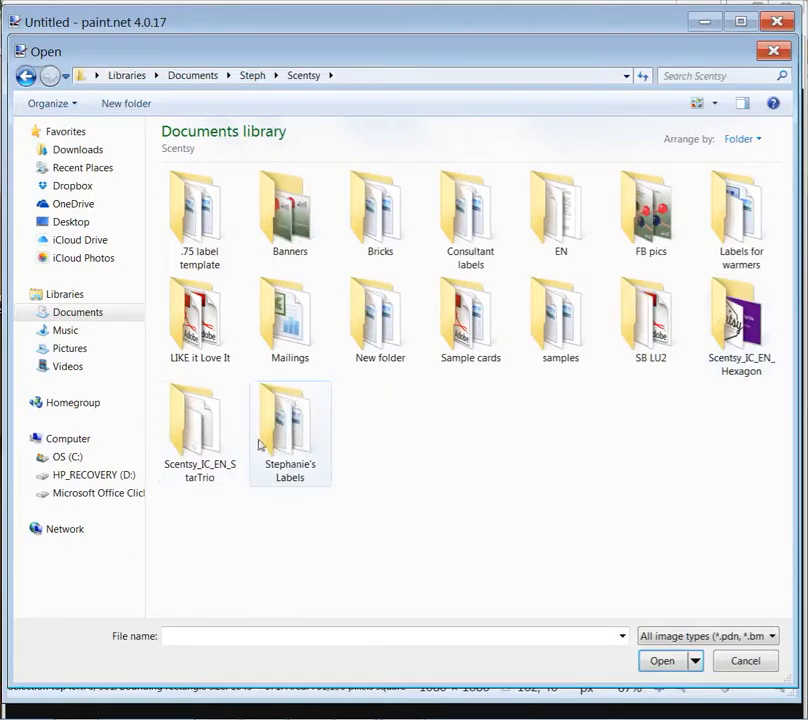
{"action": "double_click", "coordinate": [195, 437]}
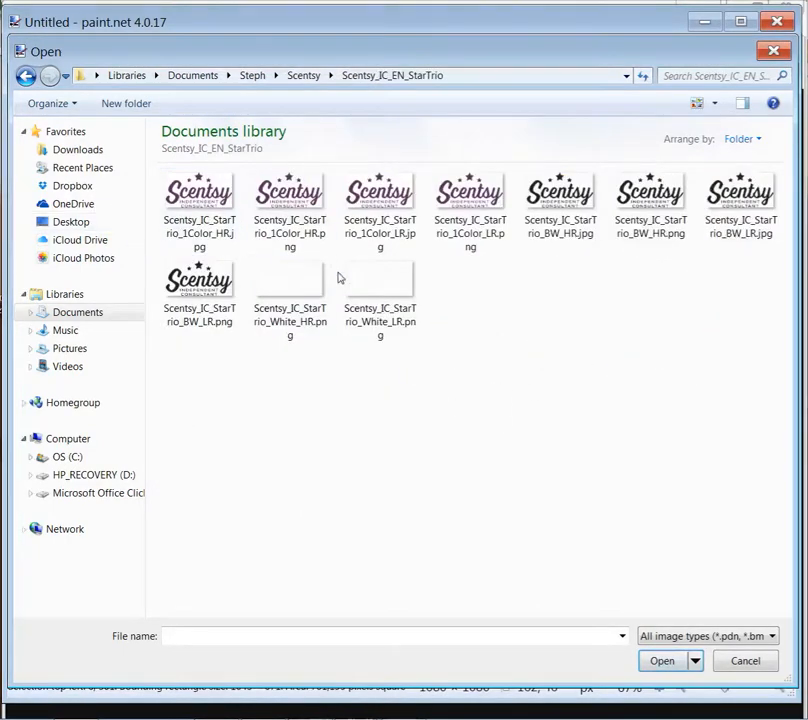
{"action": "mouse_move", "coordinate": [320, 336]}
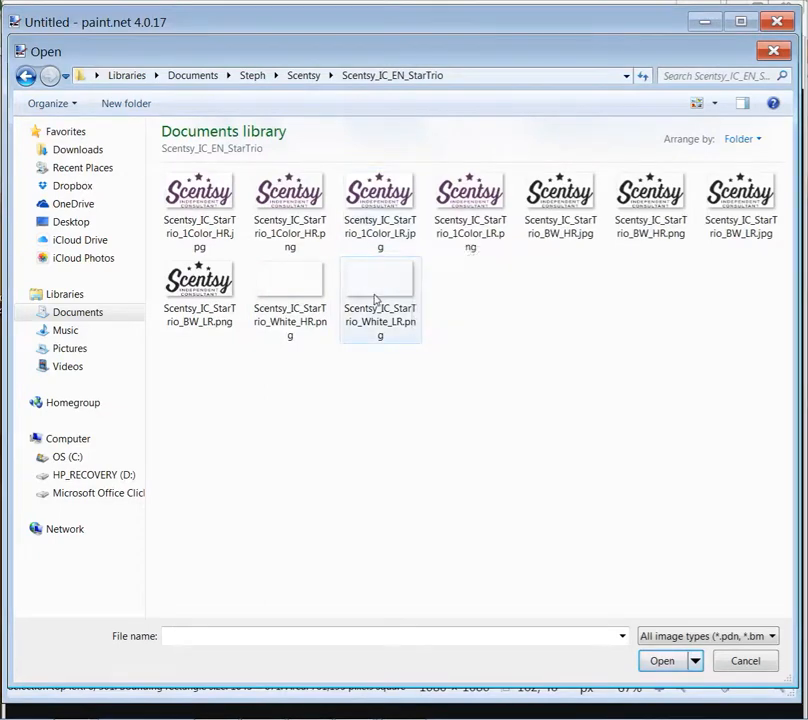
{"action": "mouse_move", "coordinate": [375, 296]}
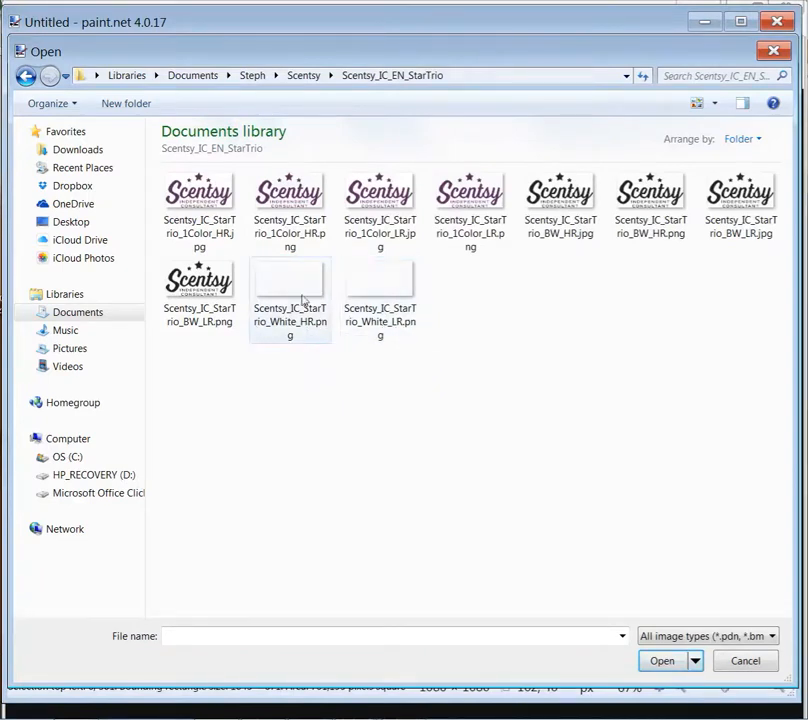
{"action": "mouse_move", "coordinate": [302, 302]}
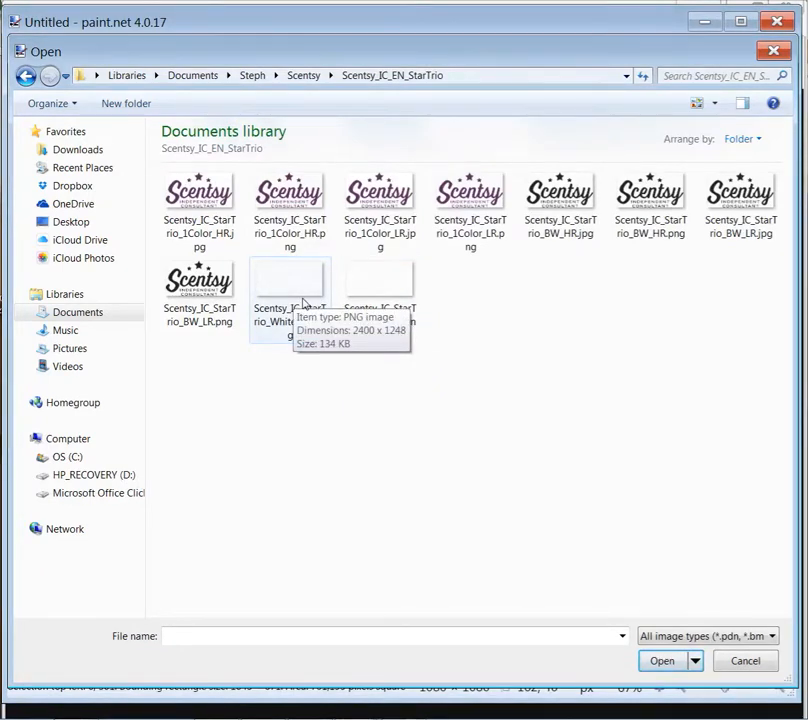
{"action": "left_click", "coordinate": [297, 303]}
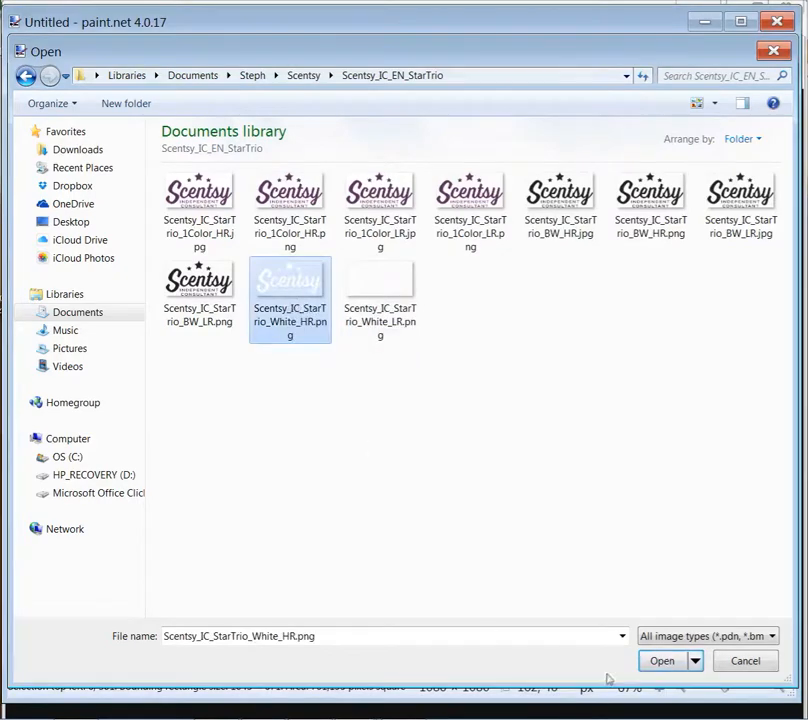
{"action": "left_click", "coordinate": [651, 667]}
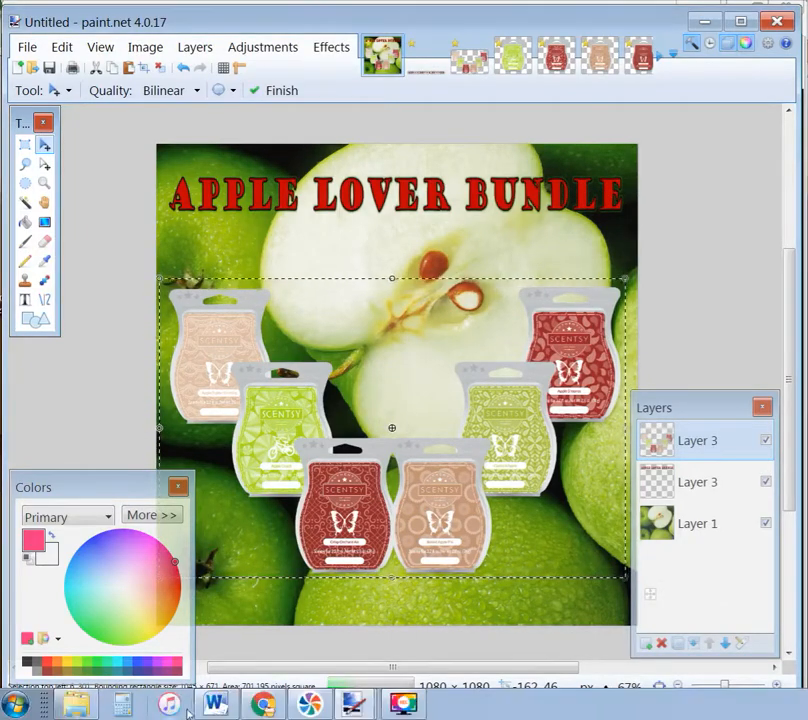
Switch to the Word document and replace the selected APPLE LOVER BUNDLE heading with "INDEPENDENT SCENTSY CONSULTANT"
{"action": "left_click", "coordinate": [228, 708]}
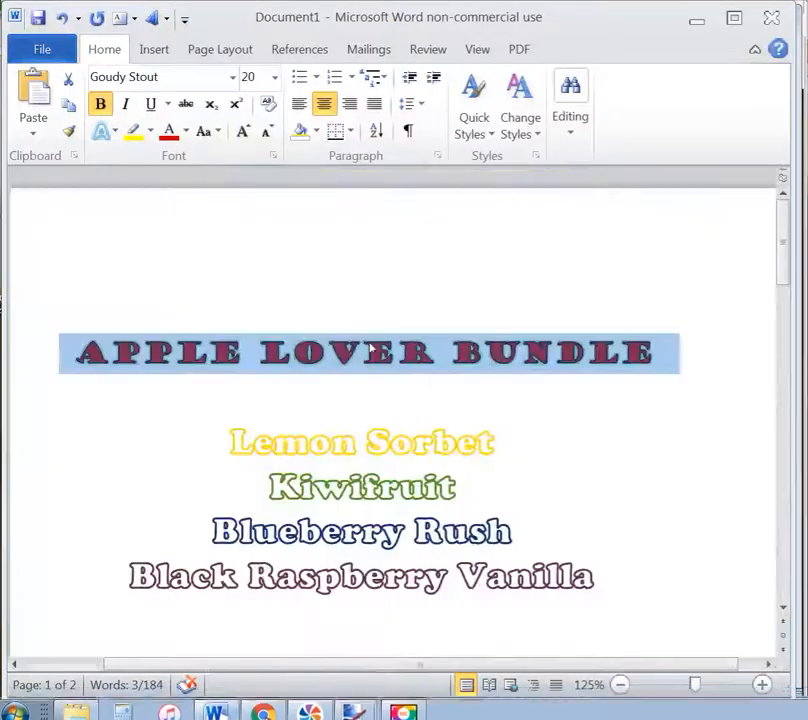
{"action": "type", "text": "INDEPENDENT"}
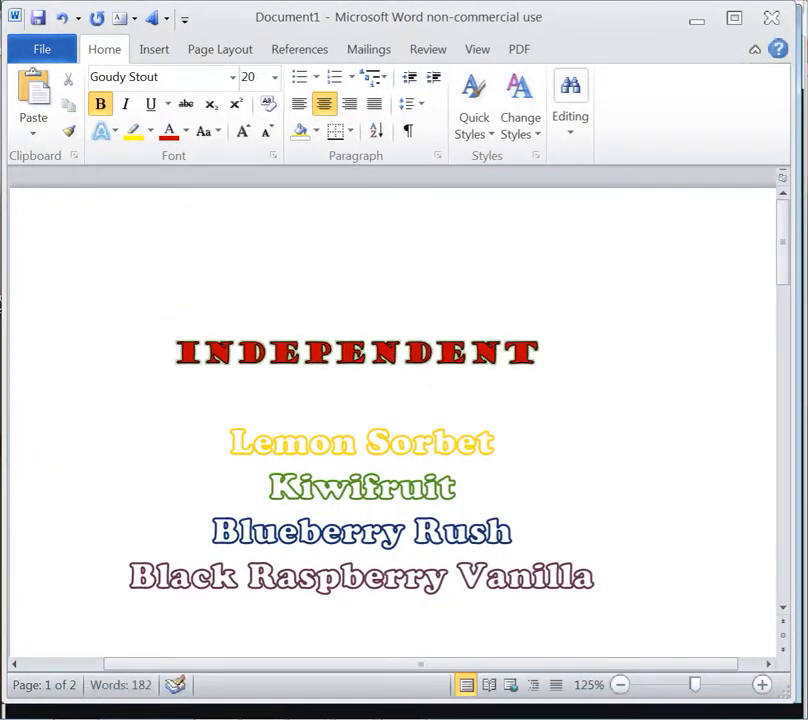
{"action": "type", "text": " SCENTSY CONSULTANT"}
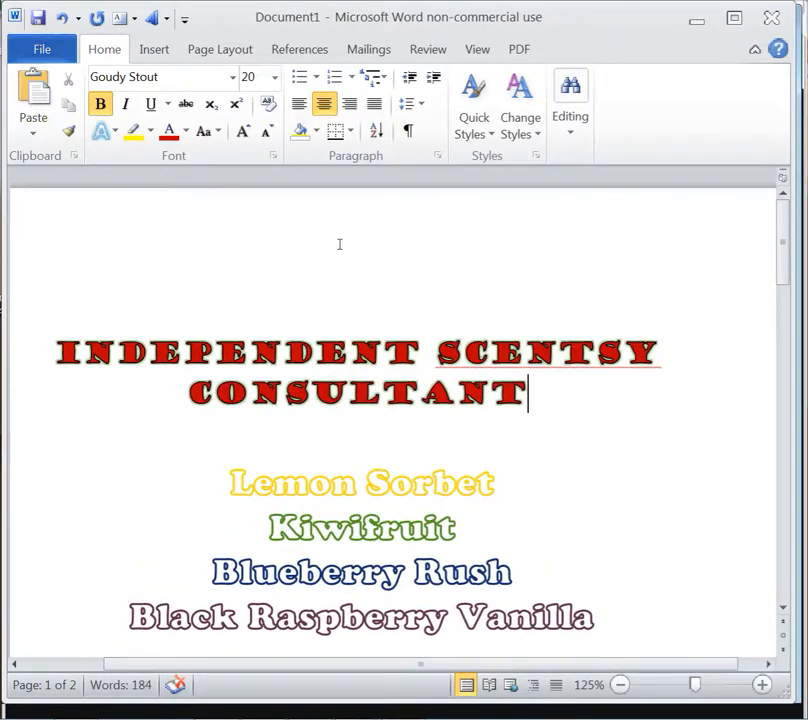
Set the font size of the INDEPENDENT SCENTSY CONSULTANT text to 12
{"action": "left_click_drag", "start_coordinate": [524, 400], "coordinate": [55, 352]}
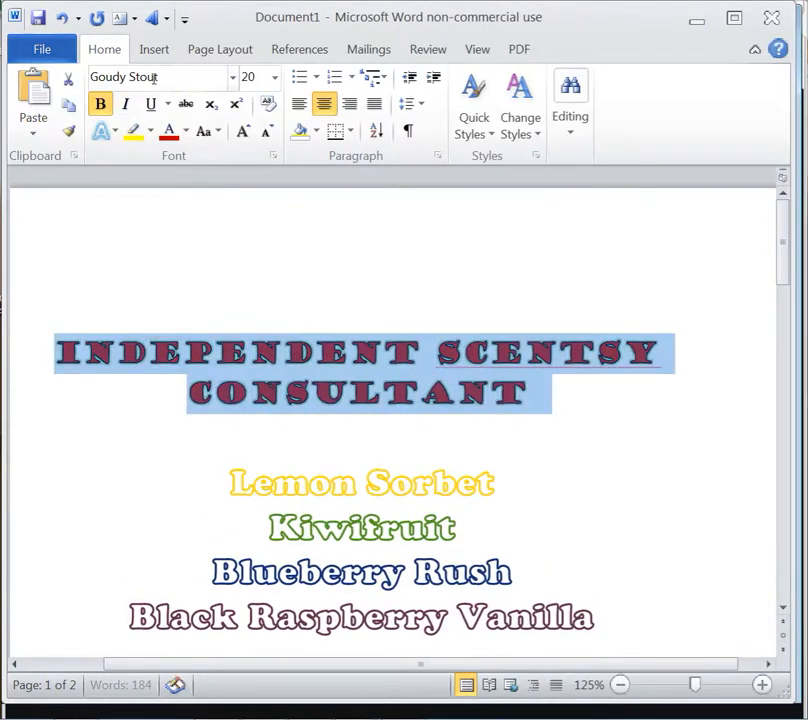
{"action": "left_click", "coordinate": [274, 78]}
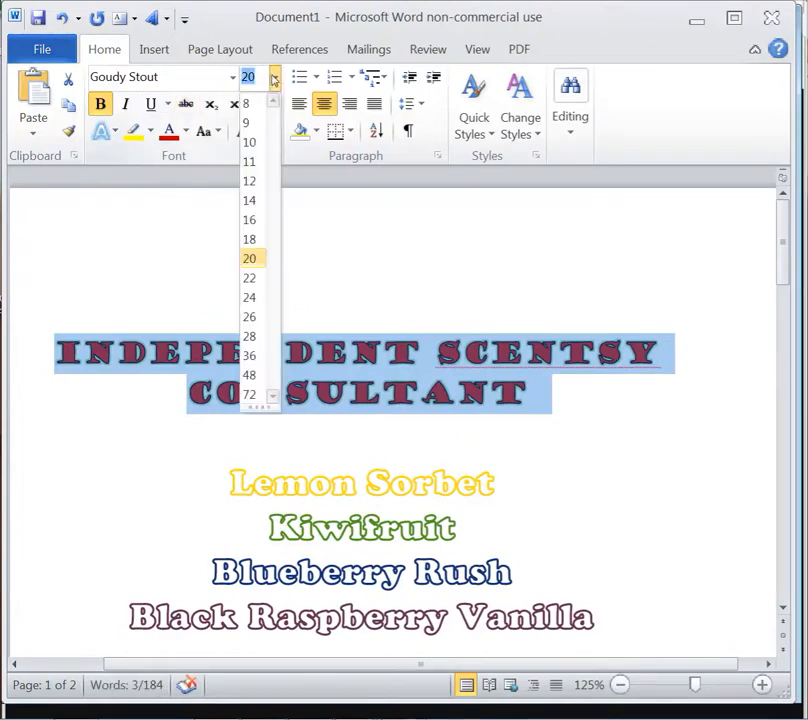
{"action": "left_click", "coordinate": [251, 236]}
{"action": "left_click", "coordinate": [274, 77]}
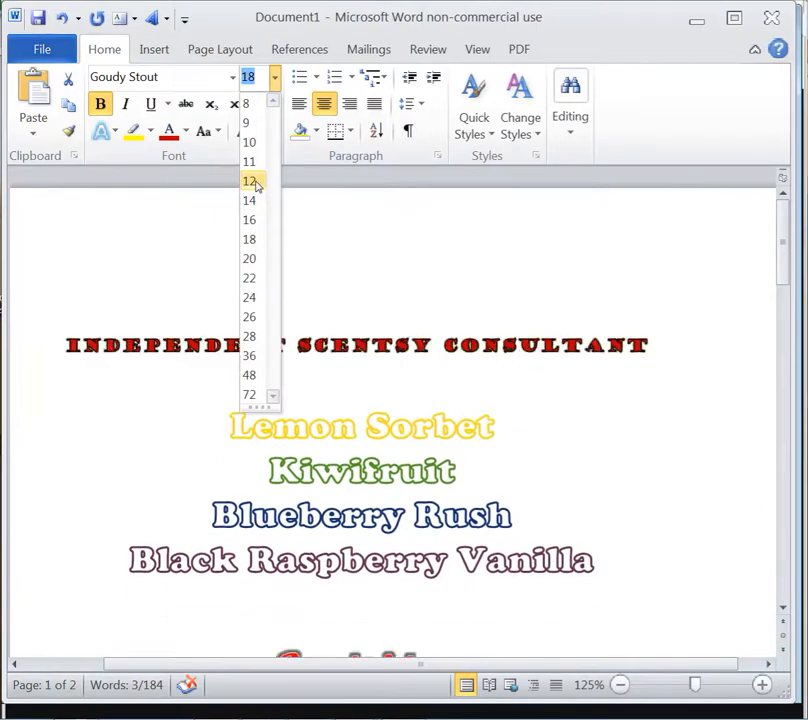
{"action": "left_click", "coordinate": [252, 181]}
Copy the INDEPENDENT SCENTSY CONSULTANT line together with the empty line above it
{"action": "left_click_drag", "start_coordinate": [671, 349], "coordinate": [67, 346]}
{"action": "right_click", "coordinate": [150, 344]}
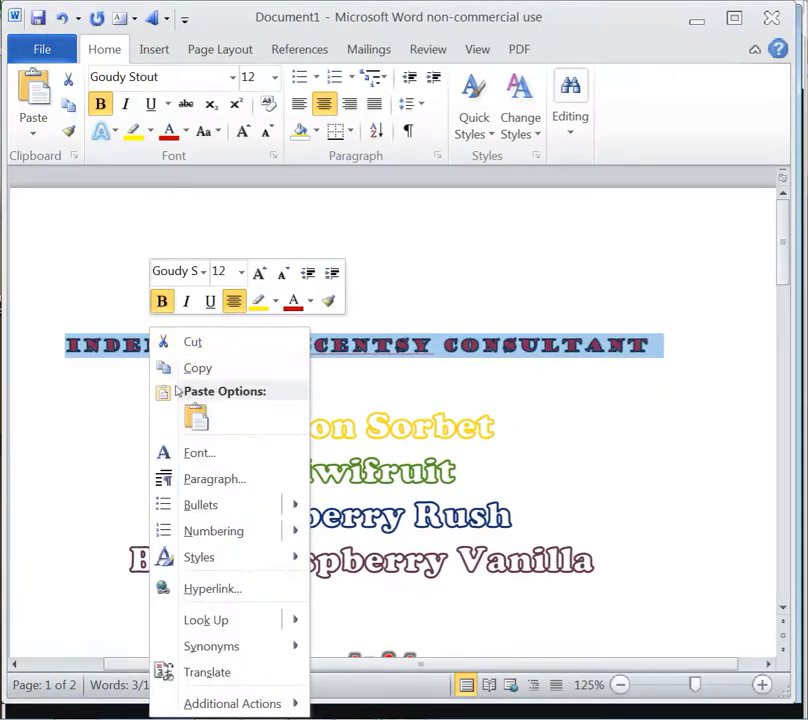
{"action": "key", "text": "Escape"}
{"action": "left_click", "coordinate": [68, 350]}
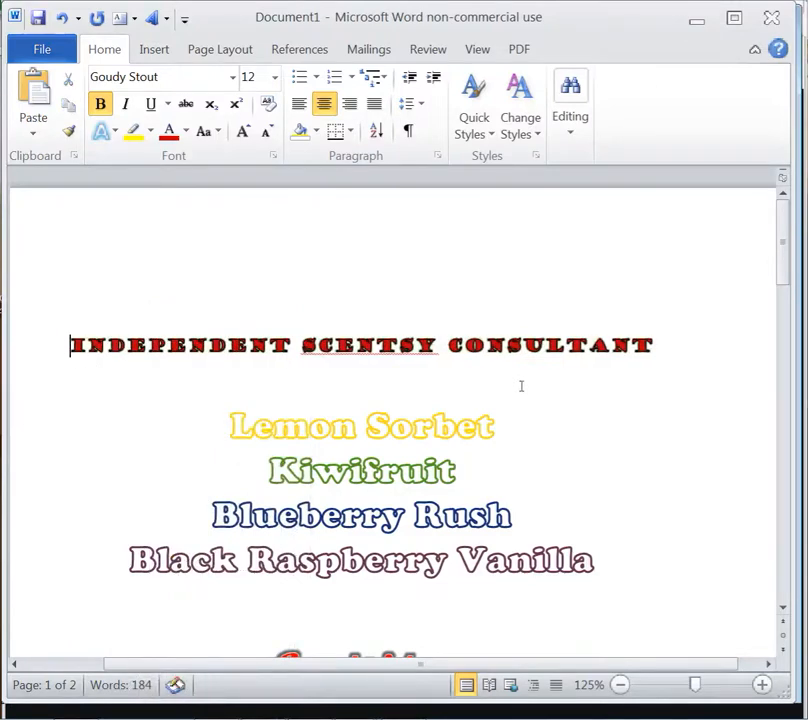
{"action": "left_click_drag", "start_coordinate": [666, 352], "coordinate": [60, 318]}
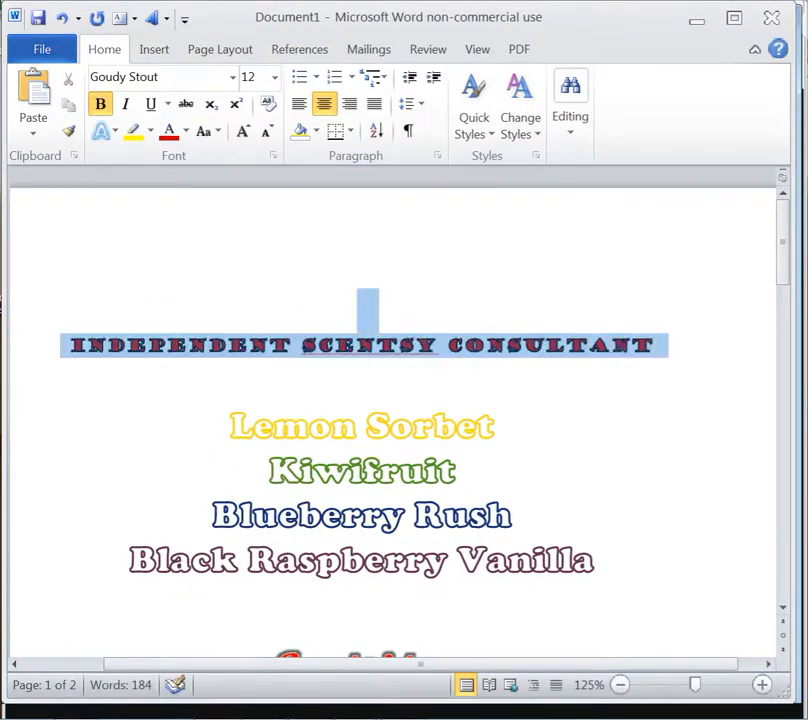
{"action": "right_click", "coordinate": [346, 350]}
{"action": "left_click", "coordinate": [406, 368]}
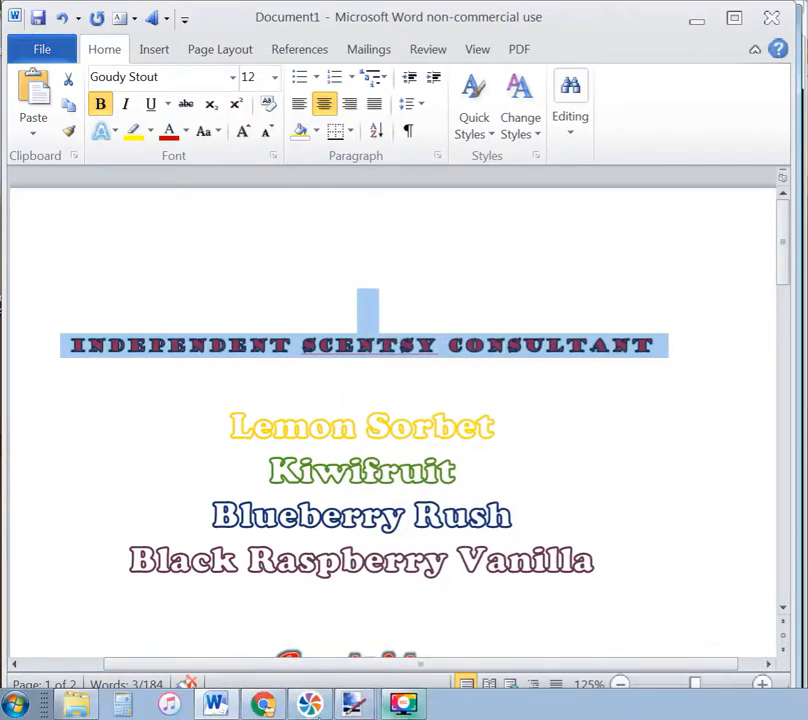
Switch back to paint.net and bring up the Scentsy_IC_StarTrio_White_HR.png logo image
{"action": "left_click", "coordinate": [353, 705]}
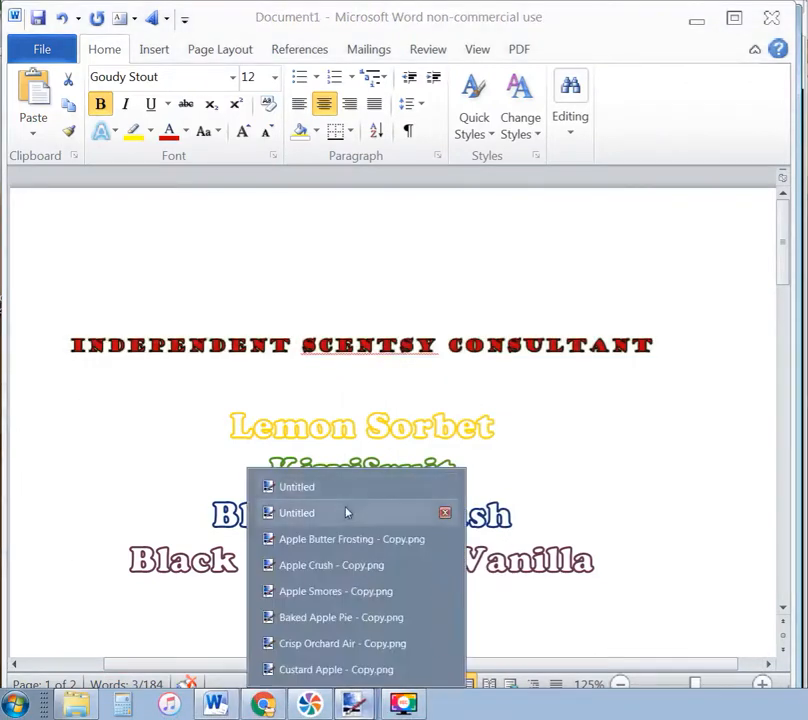
{"action": "left_click", "coordinate": [335, 491]}
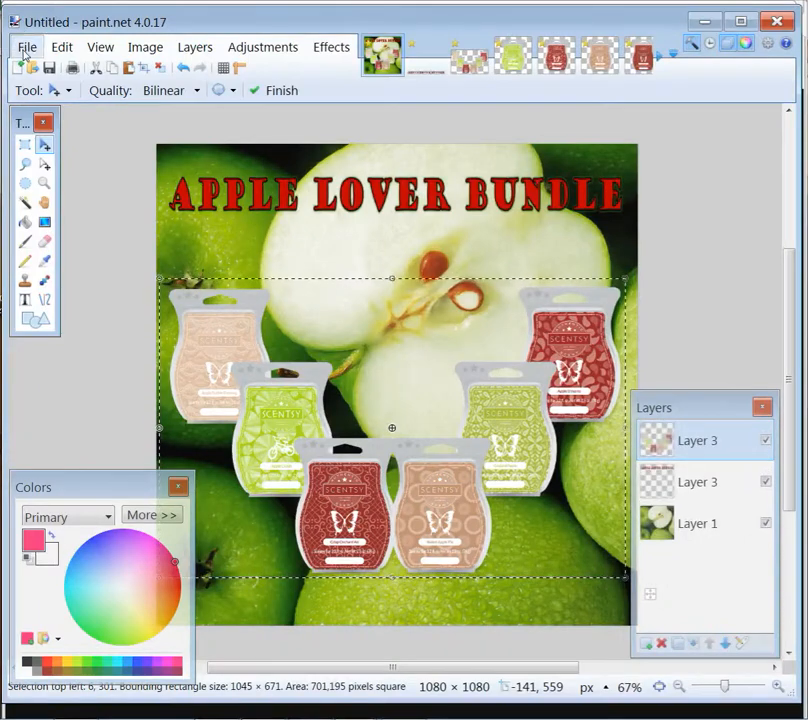
{"action": "left_click", "coordinate": [674, 57]}
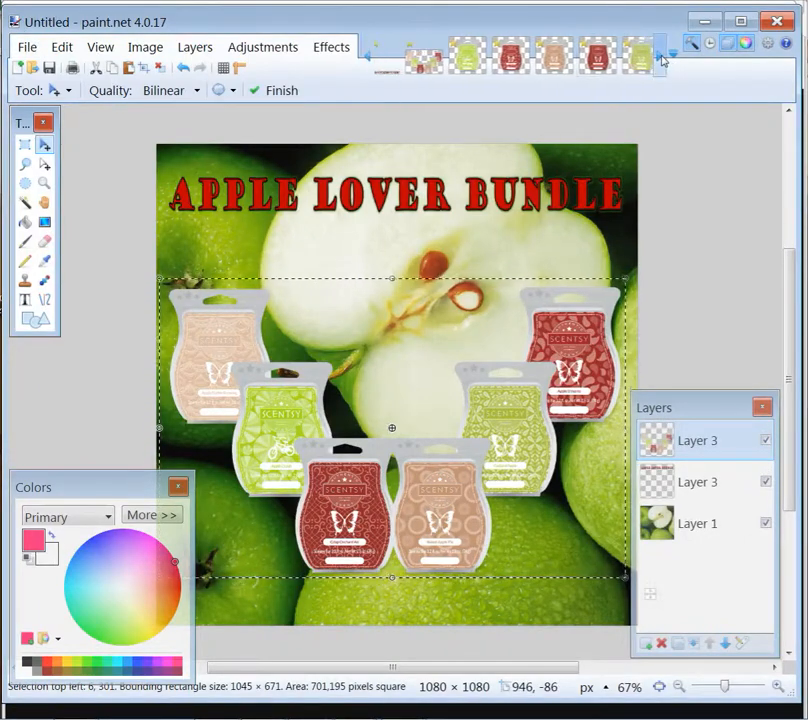
{"action": "left_click", "coordinate": [645, 57]}
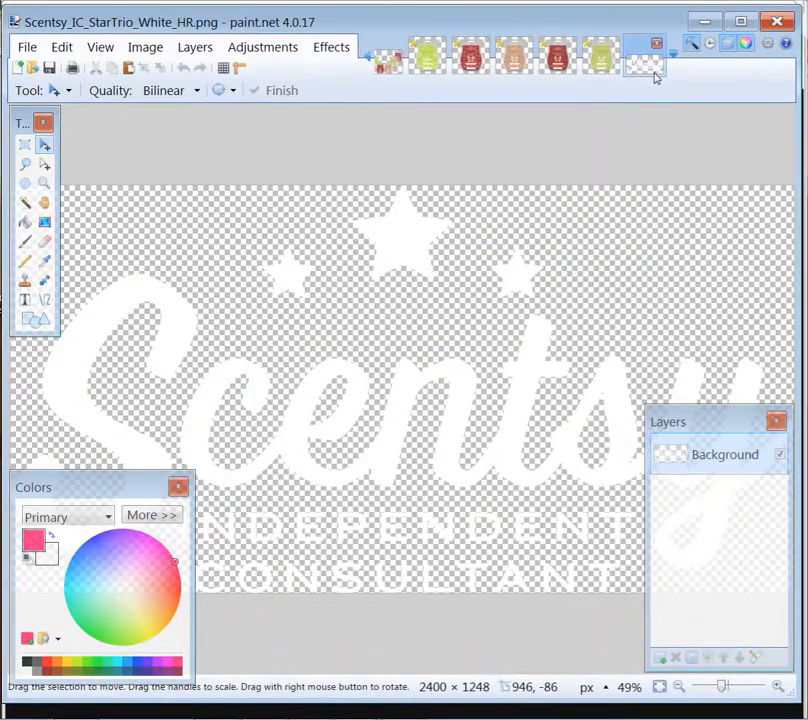
Paste the copied INDEPENDENT SCENTSY CONSULTANT text into a new image
{"action": "left_click", "coordinate": [61, 47]}
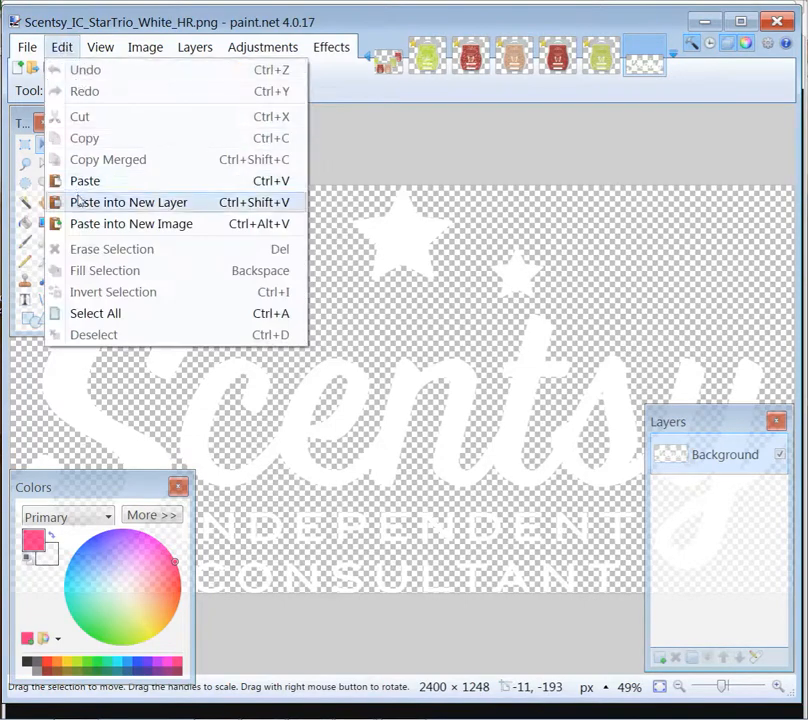
{"action": "left_click", "coordinate": [92, 224]}
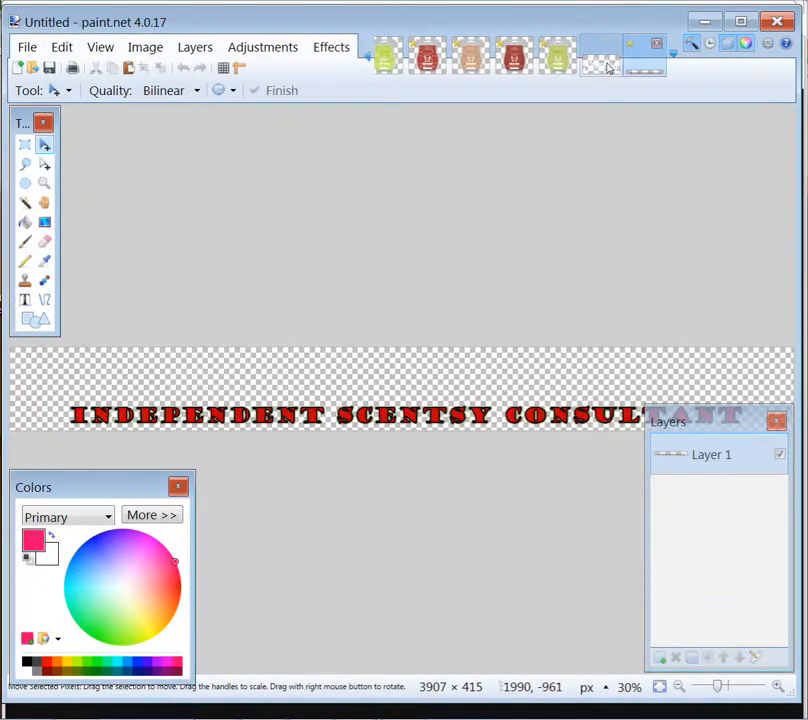
Return to the Scentsy_IC_StarTrio_White_HR.png logo image and resize it to 350 pixels wide with the aspect ratio maintained
{"action": "left_click", "coordinate": [609, 67]}
{"action": "left_click", "coordinate": [148, 48]}
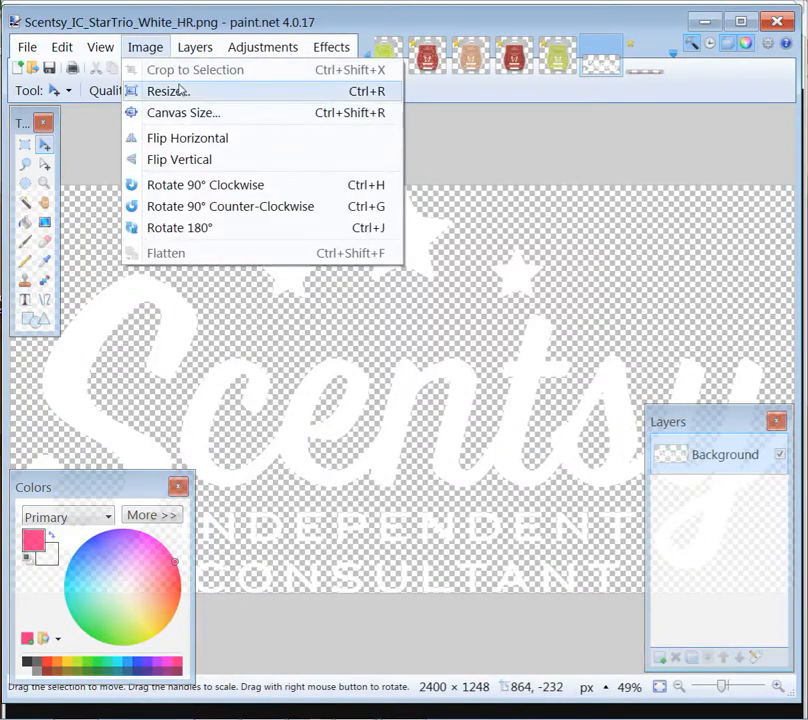
{"action": "left_click", "coordinate": [180, 90]}
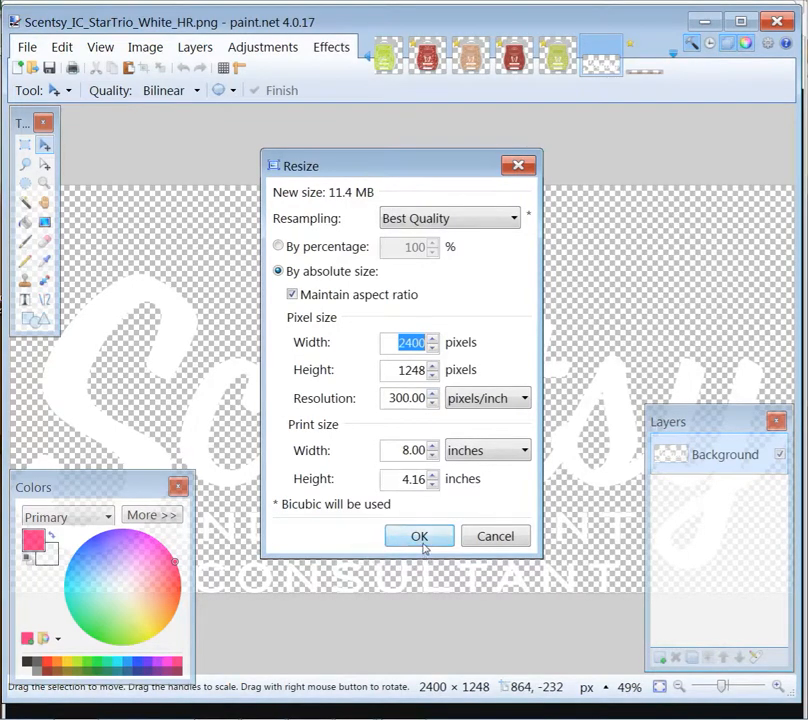
{"action": "type", "text": "350"}
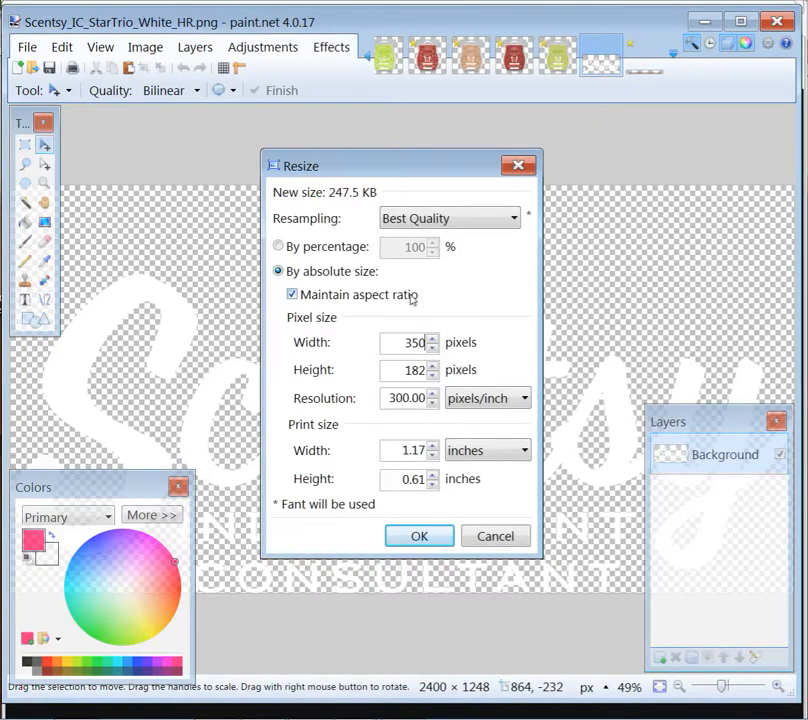
{"action": "left_click", "coordinate": [419, 536]}
Copy the entire resized Scentsy logo and paste it into the Apple Lover Bundle flyer as a new layer
{"action": "left_click", "coordinate": [24, 145]}
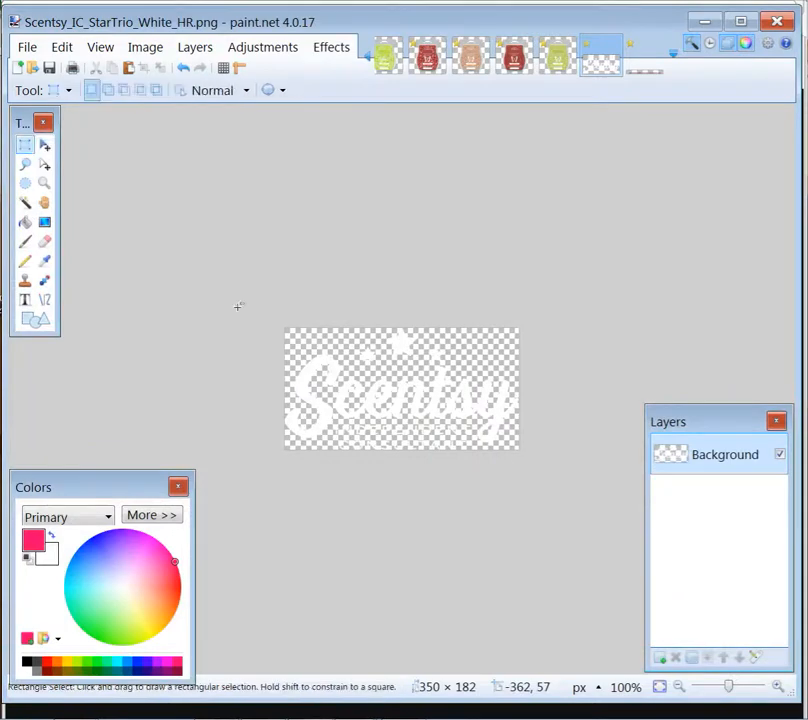
{"action": "left_click_drag", "start_coordinate": [238, 307], "coordinate": [640, 480]}
{"action": "left_click", "coordinate": [60, 48]}
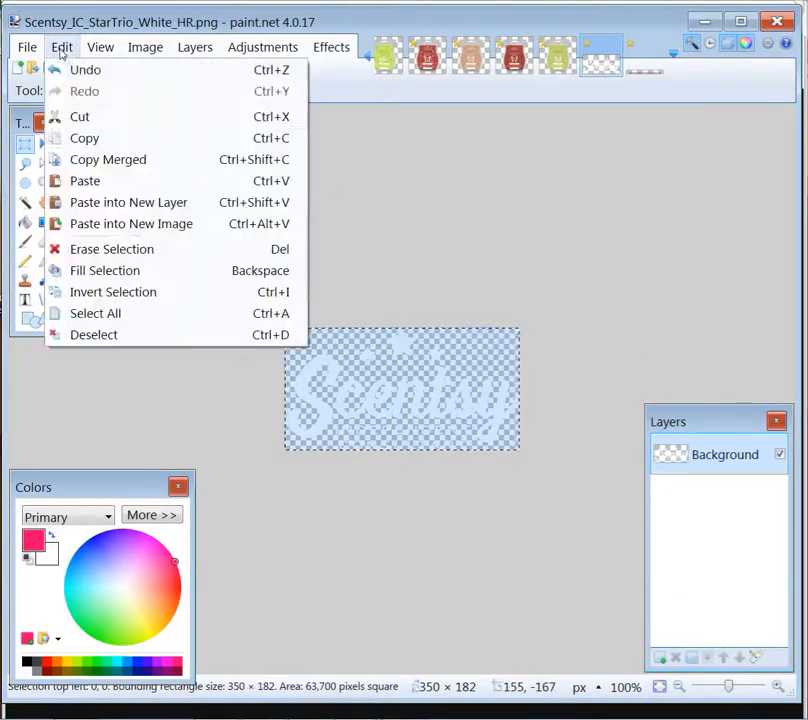
{"action": "left_click", "coordinate": [62, 137]}
{"action": "left_click", "coordinate": [367, 60]}
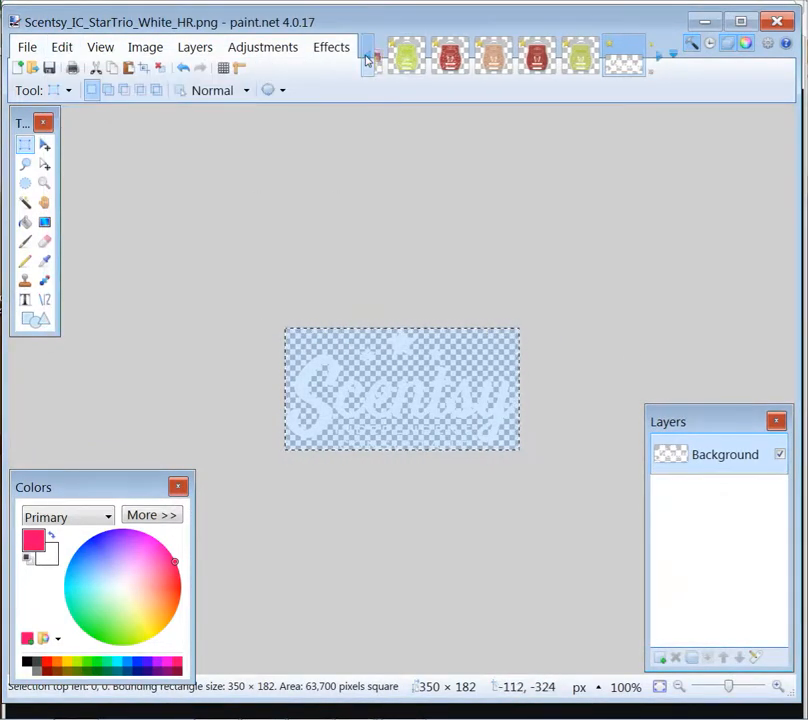
{"action": "left_click", "coordinate": [380, 57]}
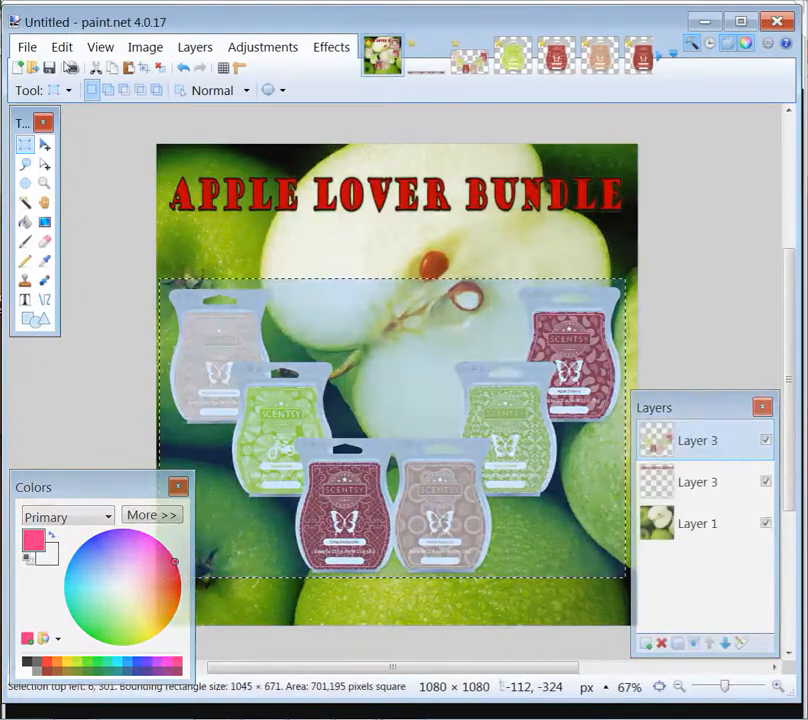
{"action": "left_click", "coordinate": [62, 47]}
{"action": "left_click", "coordinate": [108, 204]}
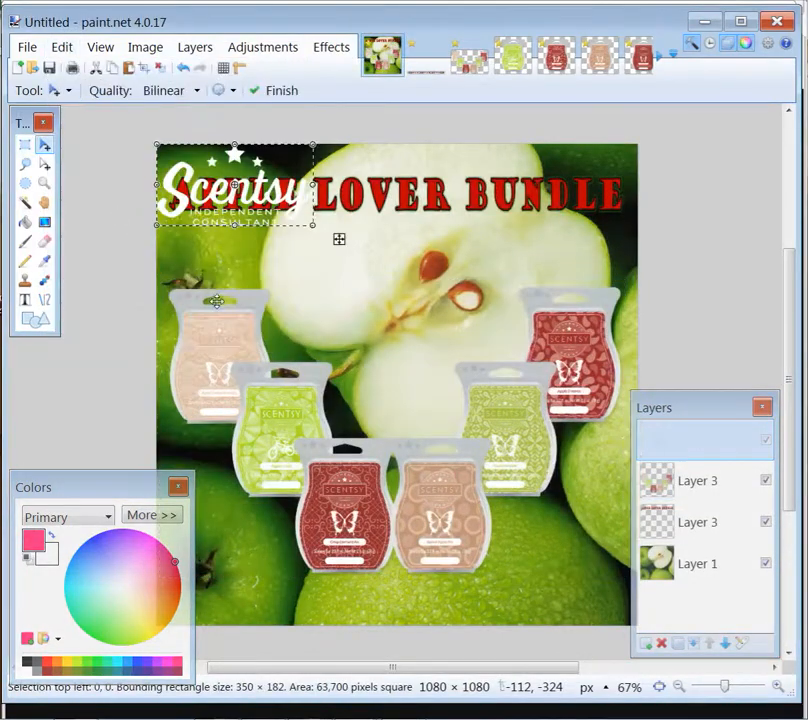
Try the white logo in the flyer's lower-right corner at about 279 × 145 pixels, then undo its placement
{"action": "left_click_drag", "start_coordinate": [339, 236], "coordinate": [543, 552]}
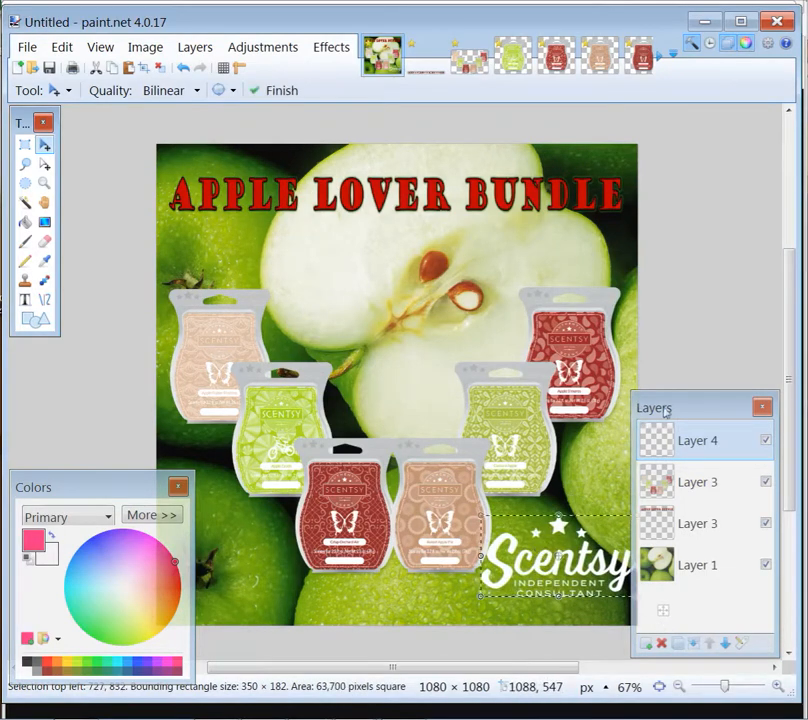
{"action": "left_click_drag", "start_coordinate": [678, 404], "coordinate": [718, 227]}
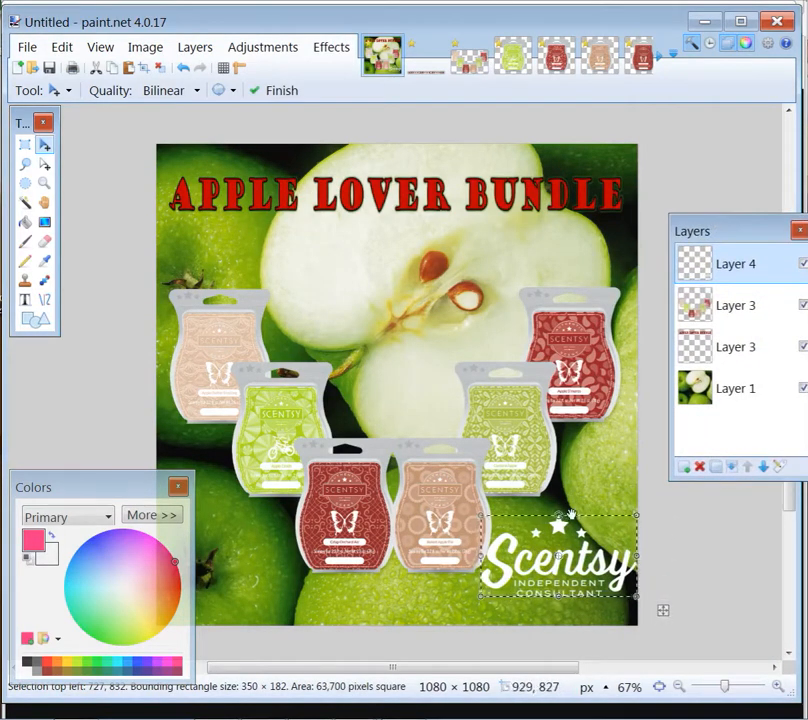
{"action": "left_click_drag", "start_coordinate": [638, 517], "coordinate": [581, 549]}
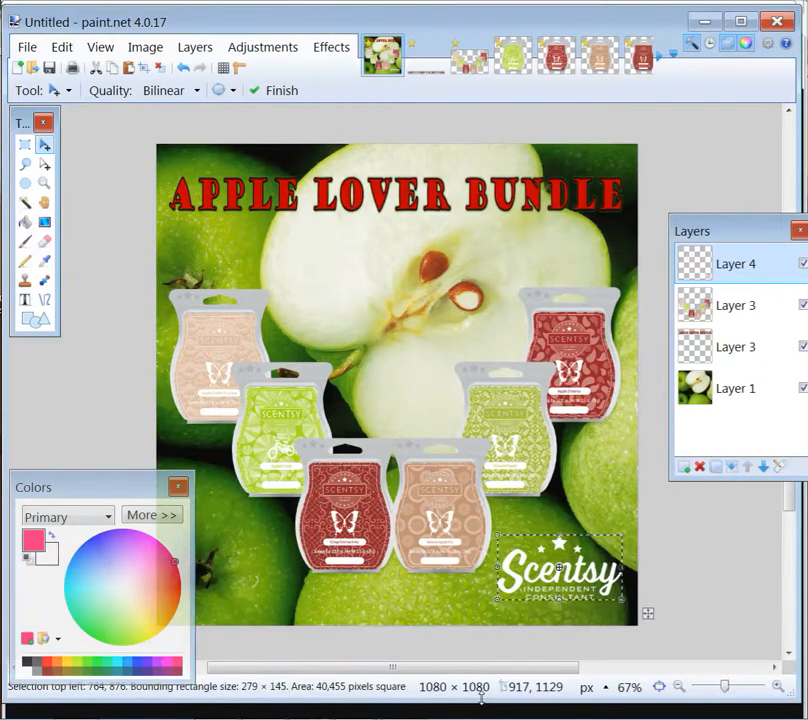
{"action": "key", "text": "ctrl+z"}
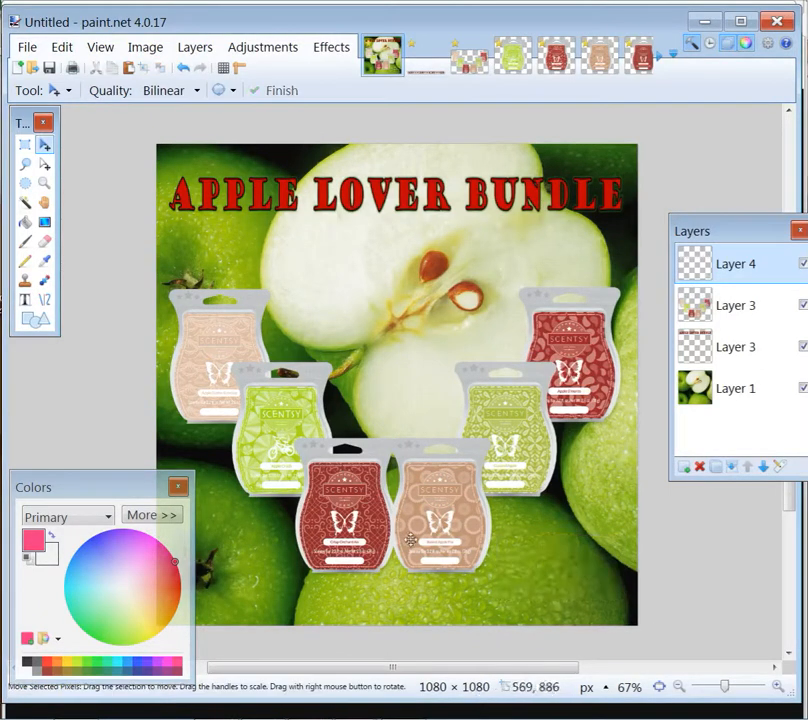
Bring up the INDEPENDENT SCENTSY CONSULTANT text image and crop it closely around the lettering, to about 3458 × 195 pixels
{"action": "left_click", "coordinate": [660, 58]}
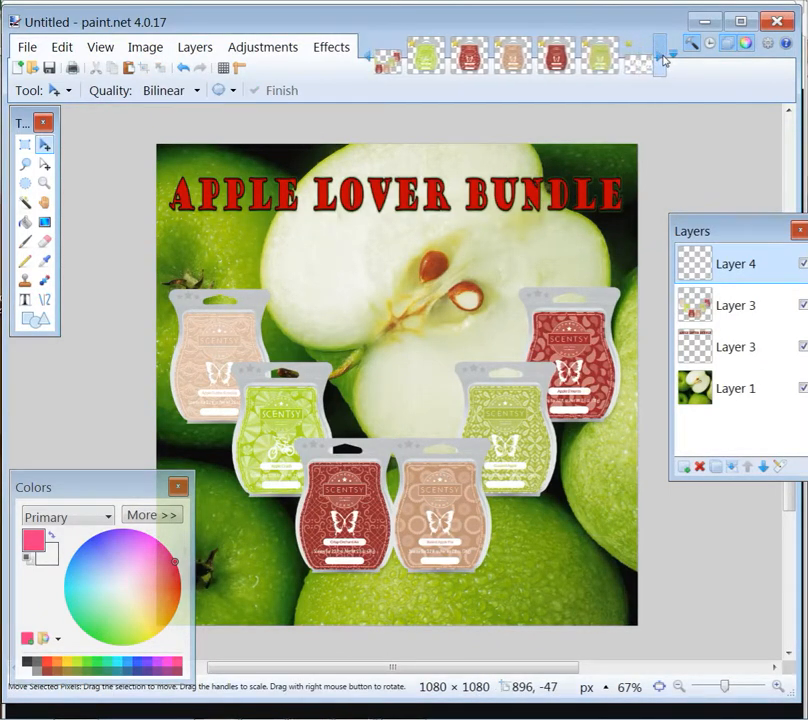
{"action": "left_click", "coordinate": [660, 58]}
{"action": "left_click", "coordinate": [658, 58]}
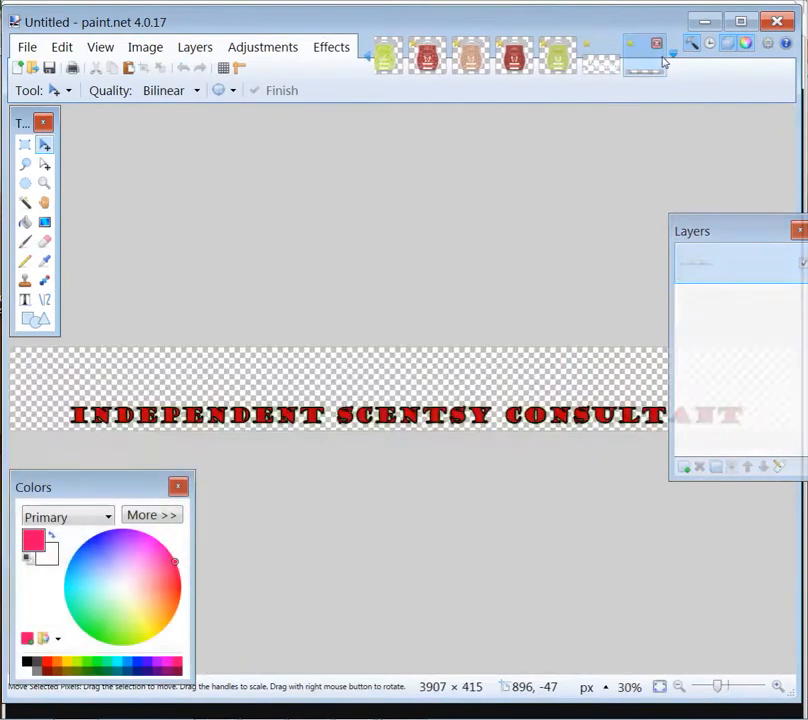
{"action": "left_click", "coordinate": [24, 146]}
{"action": "left_click_drag", "start_coordinate": [57, 392], "coordinate": [752, 508]}
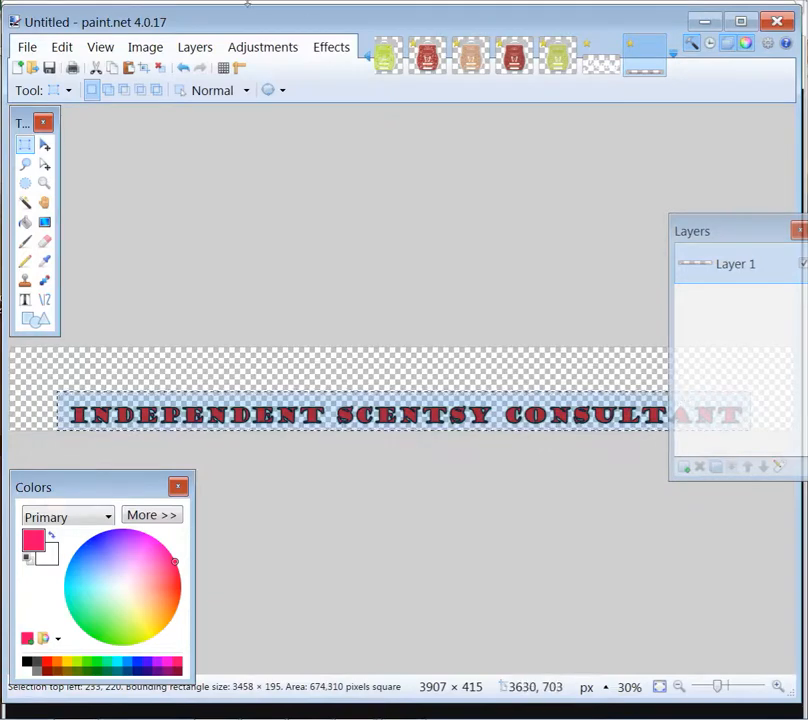
{"action": "left_click", "coordinate": [145, 47]}
{"action": "left_click", "coordinate": [148, 62]}
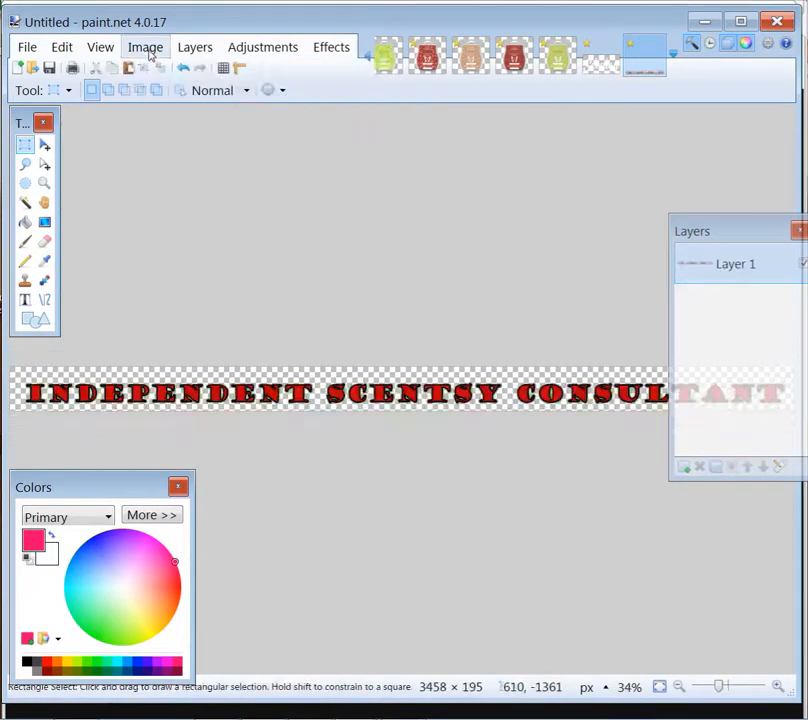
Resize the cropped consultant text image to 900 pixels wide with the aspect ratio maintained
{"action": "left_click", "coordinate": [148, 50]}
{"action": "left_click", "coordinate": [171, 88]}
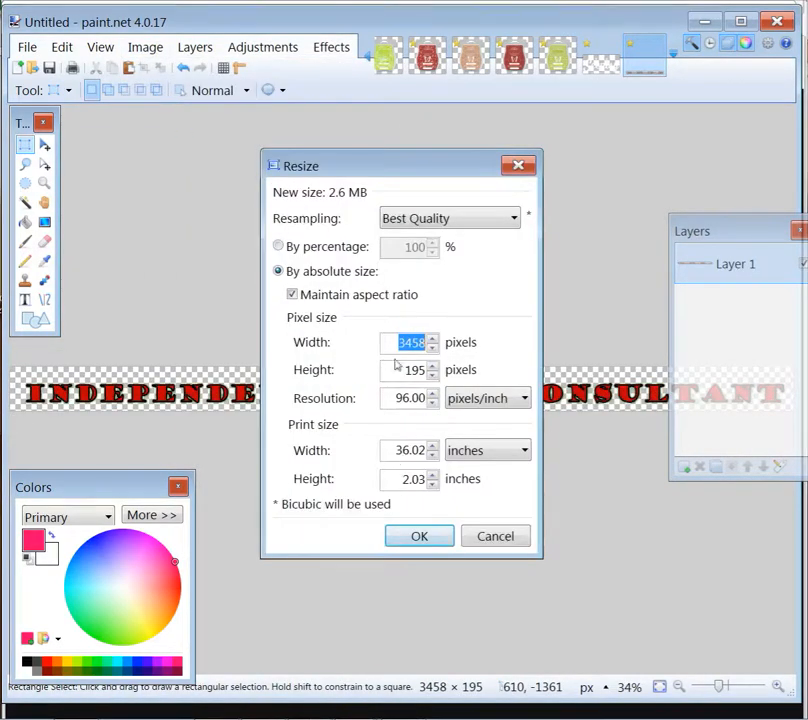
{"action": "type", "text": "900"}
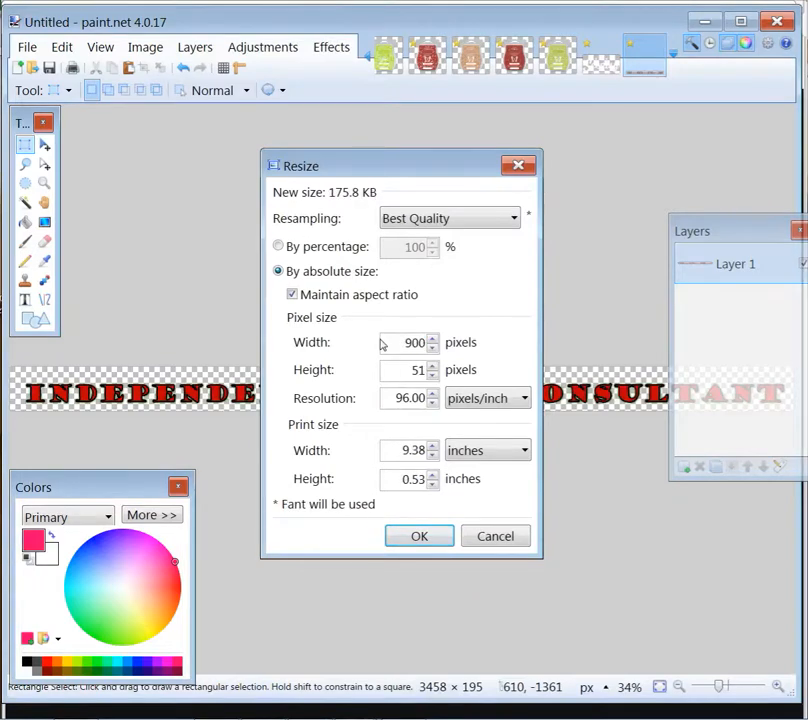
{"action": "left_click", "coordinate": [417, 537]}
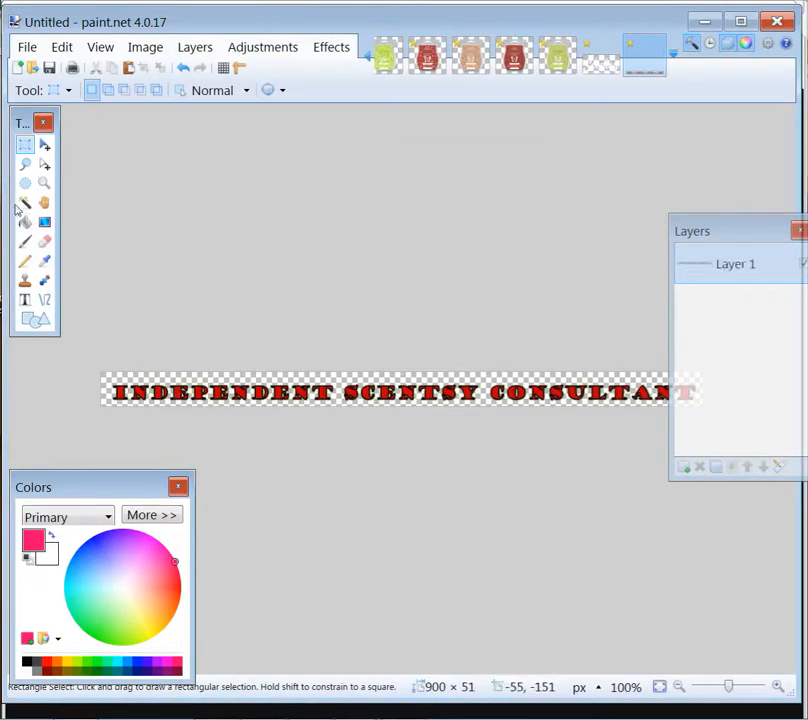
Copy the whole consultant text image into the flyer as a new layer, placed along the bottom edge at about 970 × 55 pixels
{"action": "key", "text": "ctrl+a"}
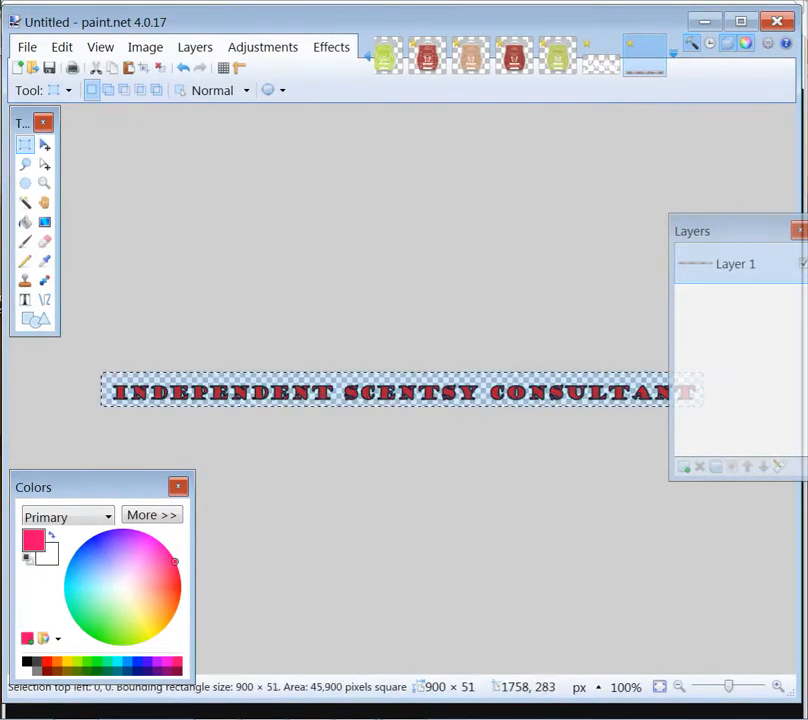
{"action": "left_click", "coordinate": [64, 47]}
{"action": "left_click", "coordinate": [88, 137]}
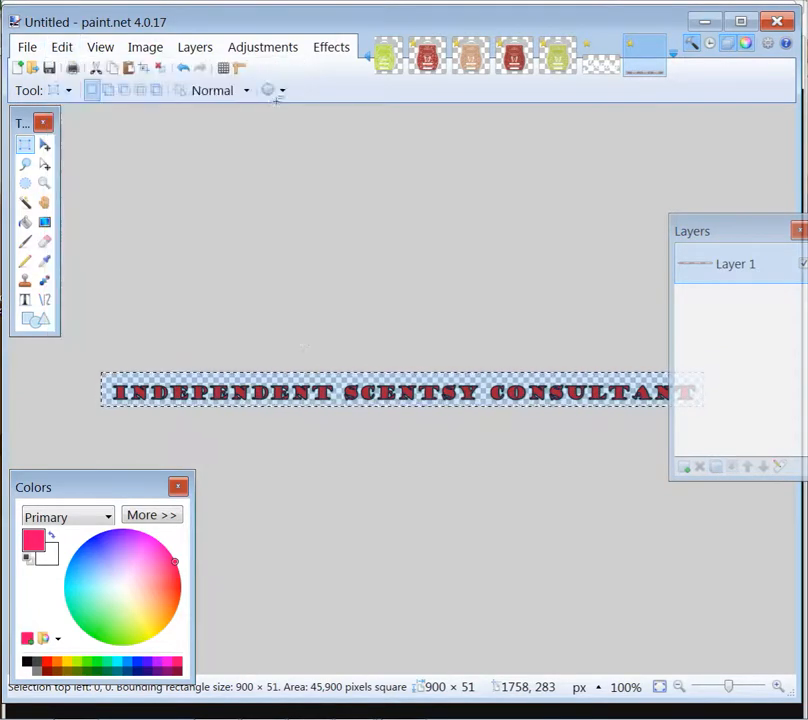
{"action": "left_click", "coordinate": [368, 63]}
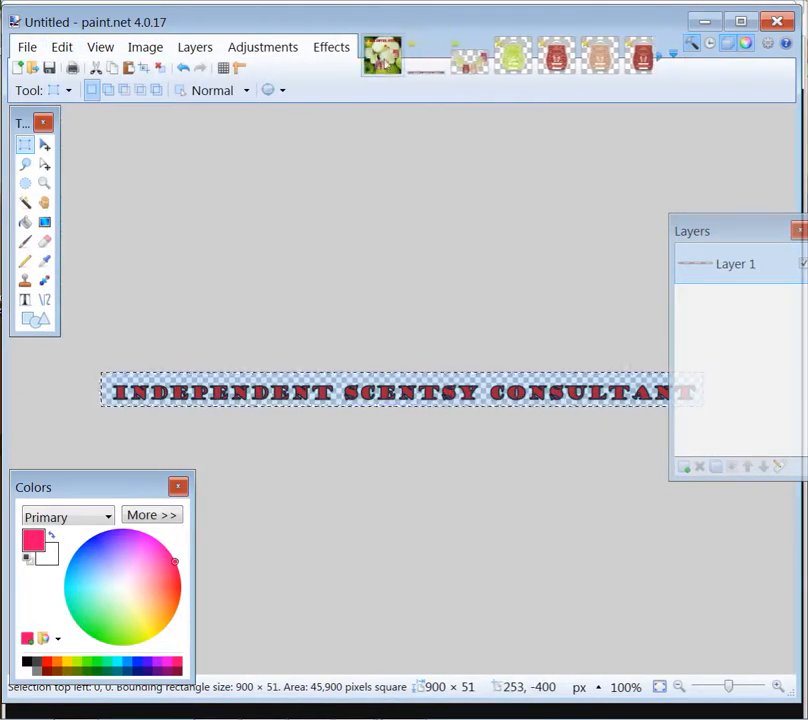
{"action": "left_click", "coordinate": [382, 55]}
{"action": "left_click", "coordinate": [62, 47]}
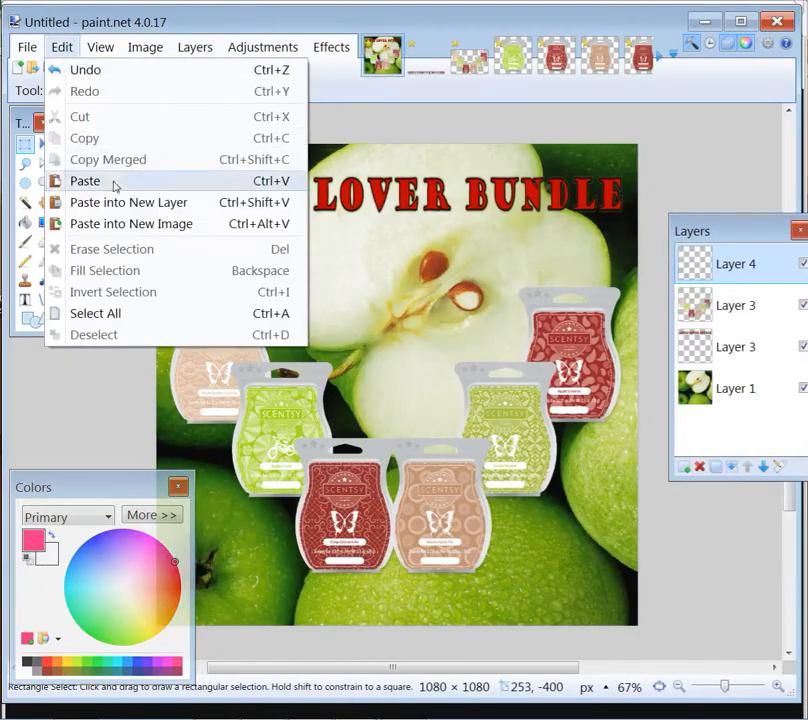
{"action": "left_click", "coordinate": [117, 211]}
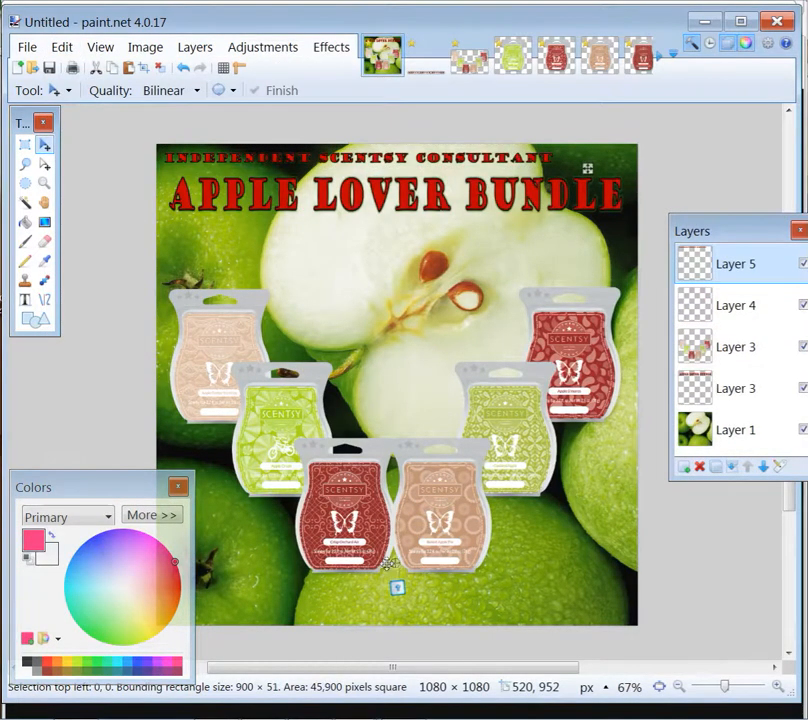
{"action": "left_click_drag", "start_coordinate": [379, 157], "coordinate": [411, 602]}
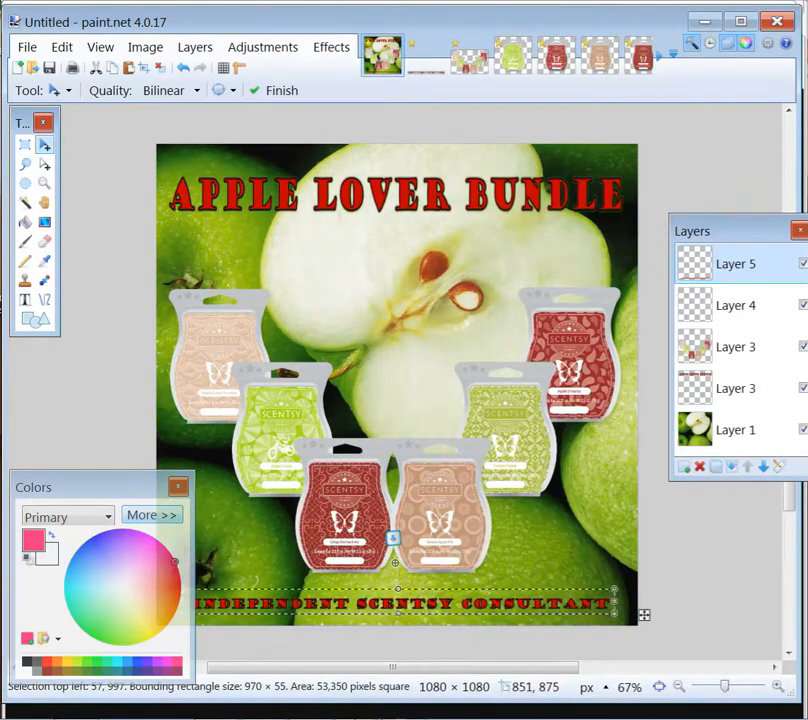
{"action": "left_click", "coordinate": [215, 703]}
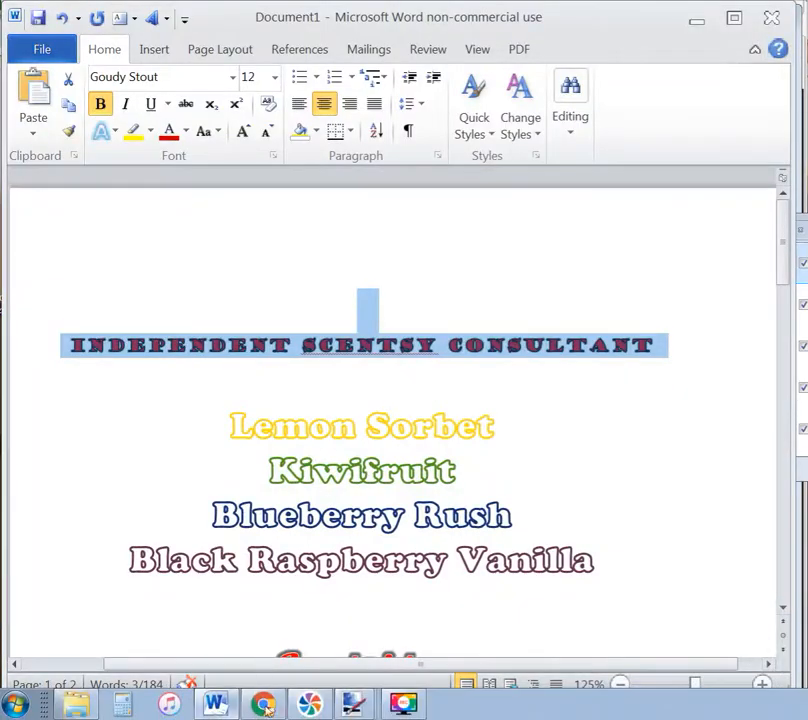
{"action": "left_click", "coordinate": [354, 704]}
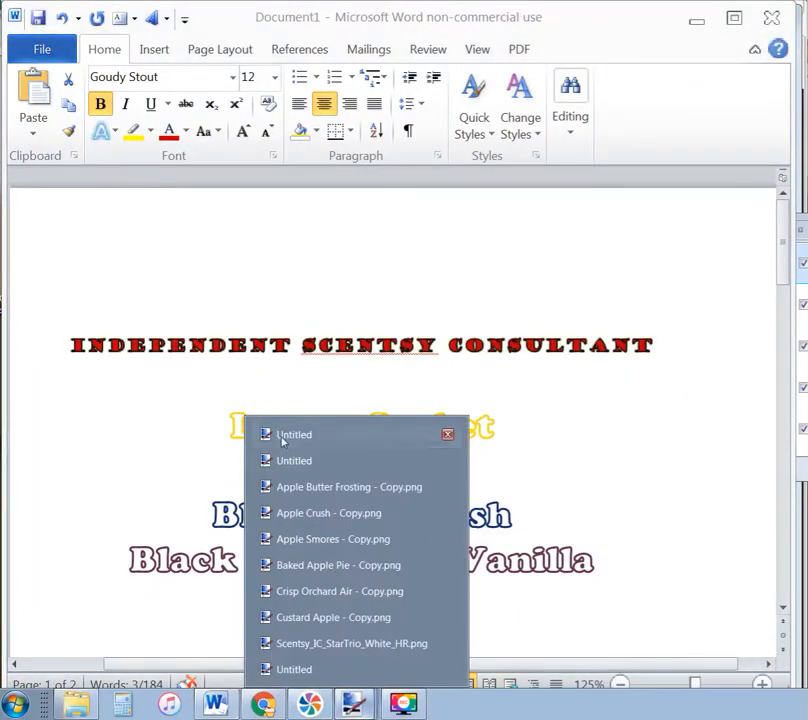
{"action": "left_click", "coordinate": [285, 435]}
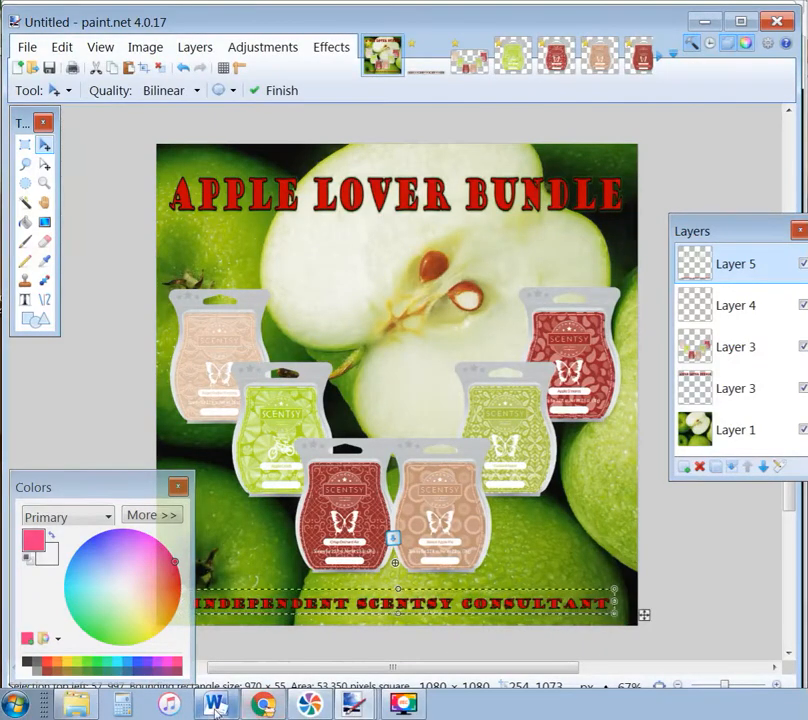
Switch to the Word document and replace the selected INDEPENDENT SCENTSY CONSULTANT text with "Apple Butter Frosting", followed by a new line
{"action": "left_click", "coordinate": [216, 706]}
{"action": "type", "text": "App"}
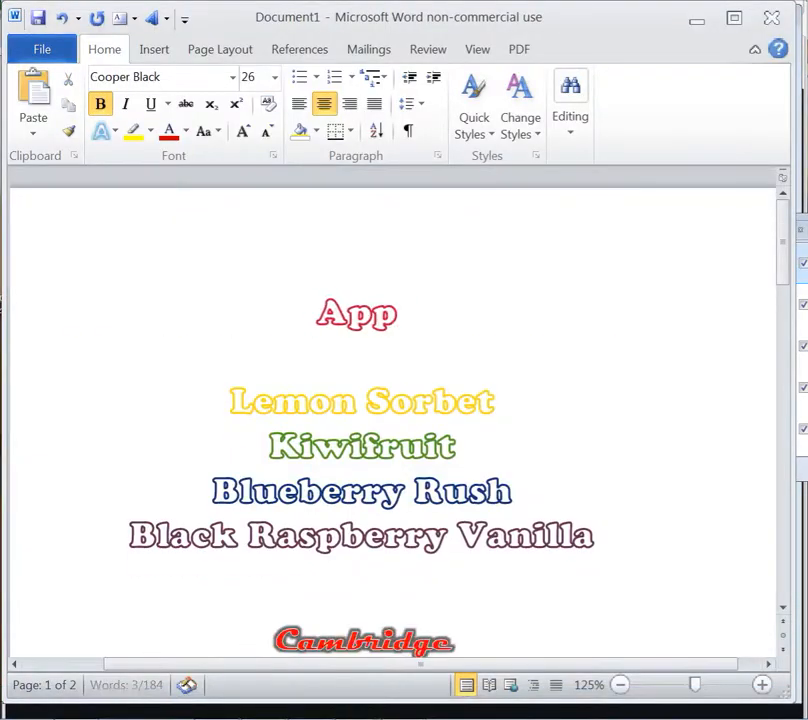
{"action": "type", "text": "le Butter Frosting"}
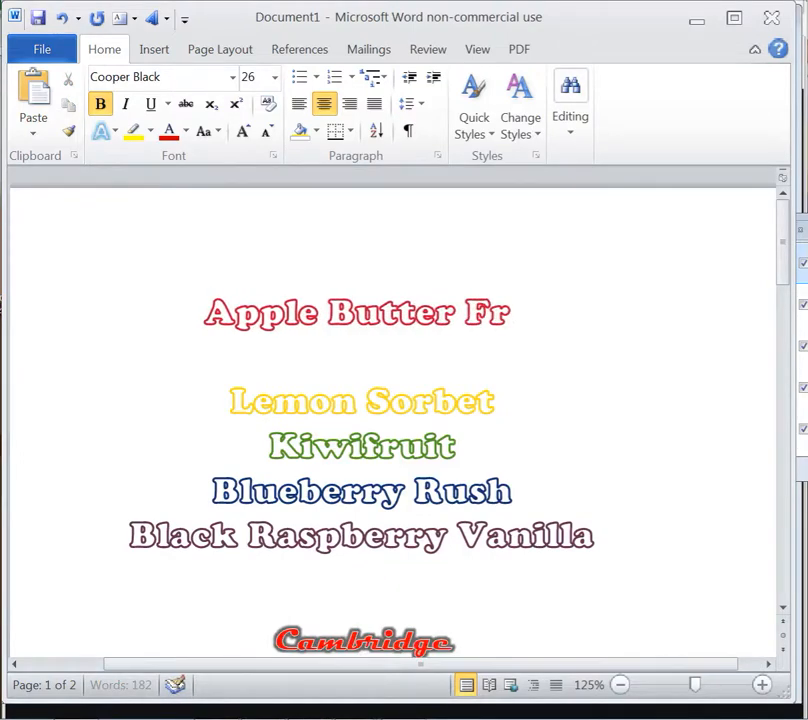
{"action": "key", "text": "Return"}
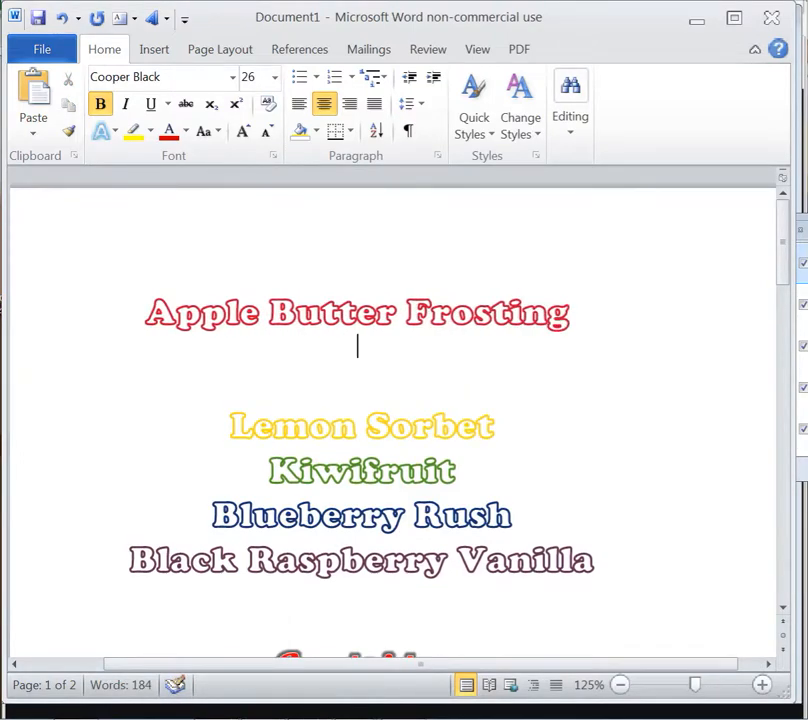
Undo the Apple Butter Frosting replacement and place the cursor within the INDEPENDENT SCENTSY CONSULTANT line
{"action": "left_click", "coordinate": [62, 18]}
{"action": "left_click", "coordinate": [62, 18]}
{"action": "left_click", "coordinate": [62, 18]}
{"action": "left_click", "coordinate": [62, 18]}
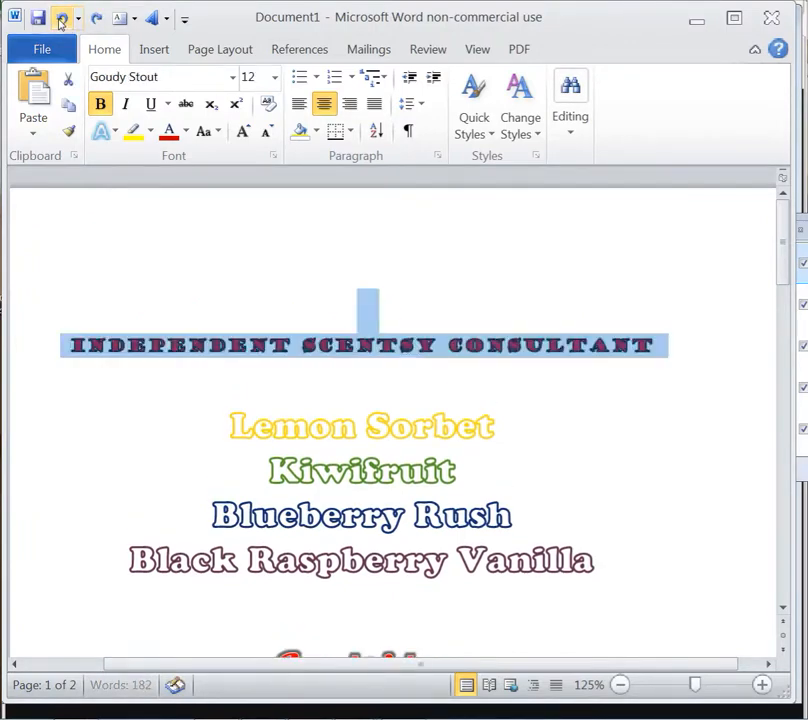
{"action": "left_click", "coordinate": [400, 345]}
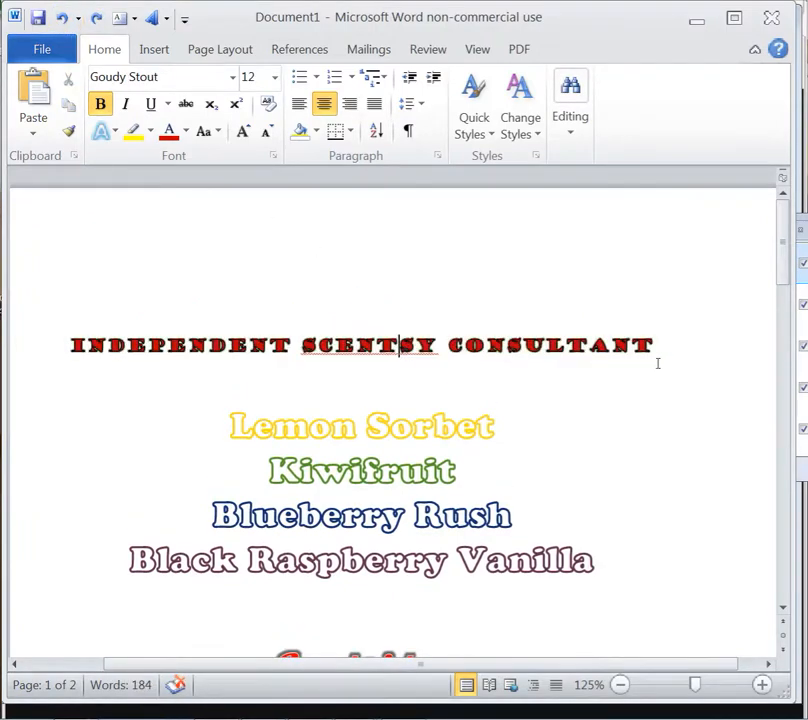
Replace the INDEPENDENT SCENTSY CONSULTANT text with two lines reading "APPLE BUTTER FOSTING" and "APPLE CRUSH"
{"action": "left_click_drag", "start_coordinate": [658, 362], "coordinate": [100, 345]}
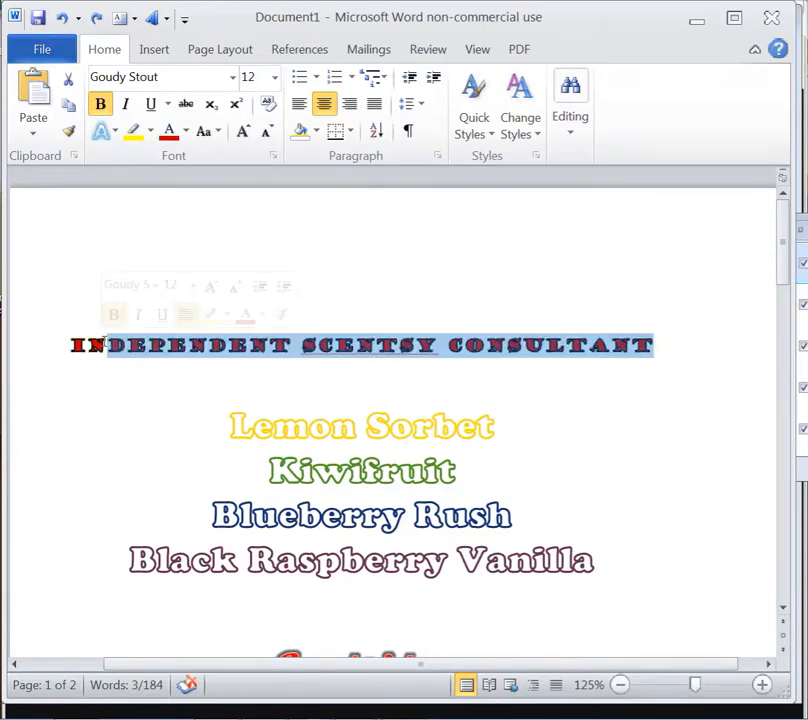
{"action": "key", "text": "Delete"}
{"action": "type", "text": "AP"}
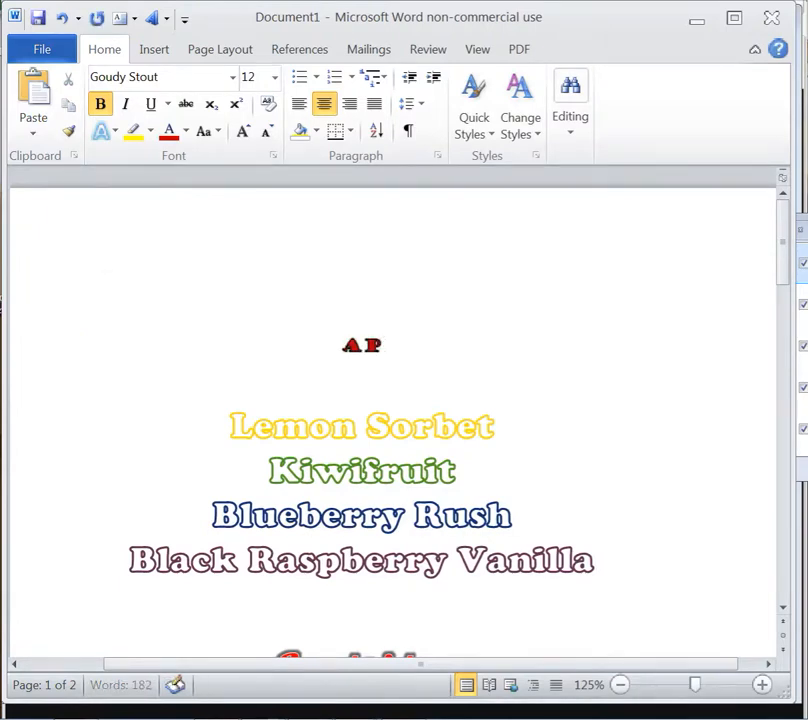
{"action": "type", "text": "PLE BUTTER"}
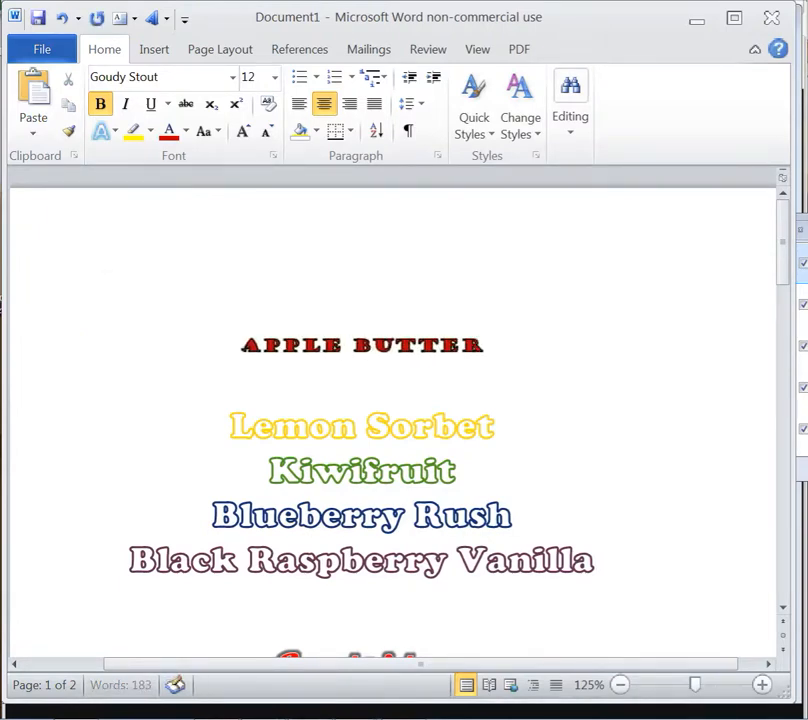
{"action": "type", "text": " FOSTING"}
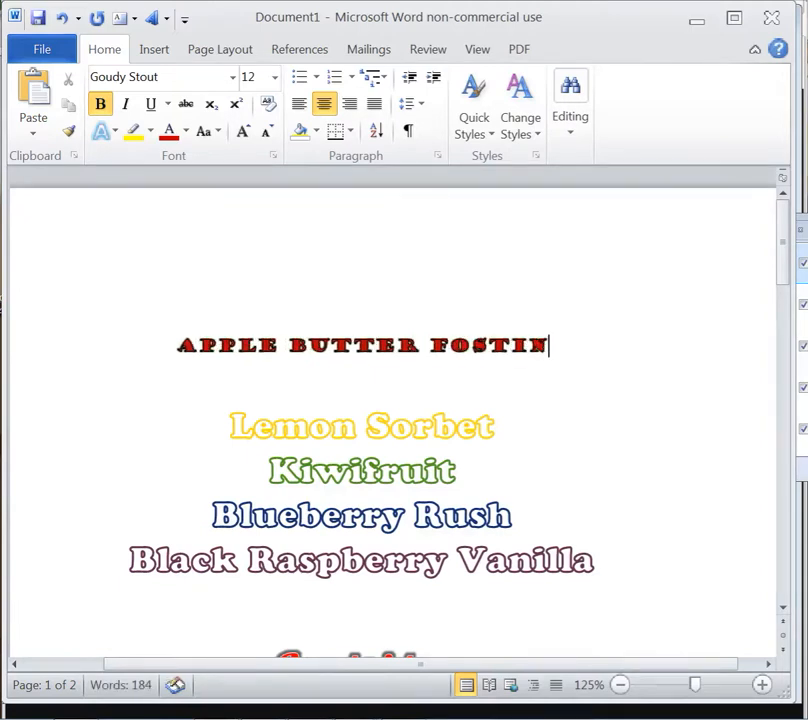
{"action": "key", "text": "Return"}
{"action": "type", "text": "APPLE CRUSH"}
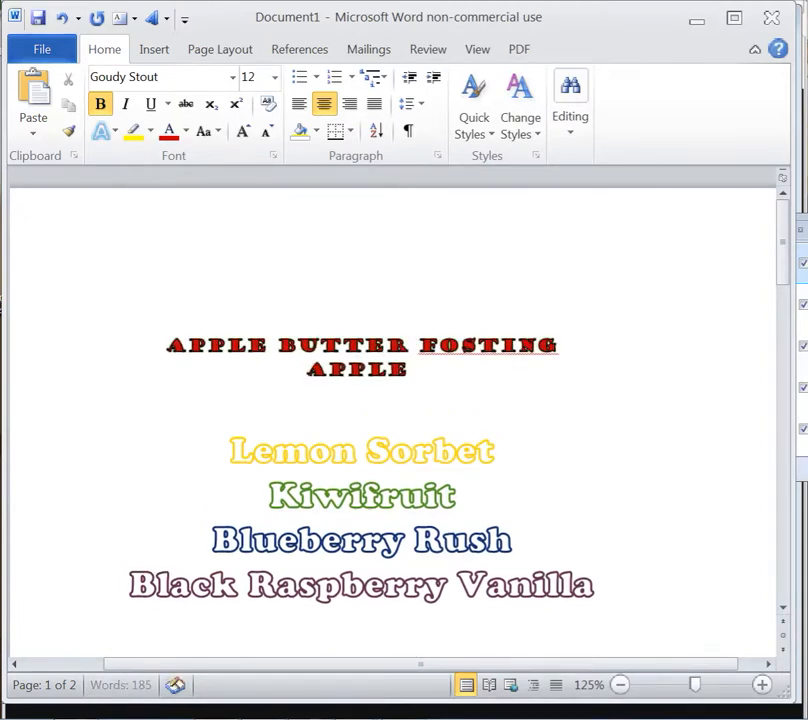
Check the scent bars on the paint.net flyer, return to Word and add "Crisp Orchard Air" as the third scent line
{"action": "mouse_move", "coordinate": [170, 712]}
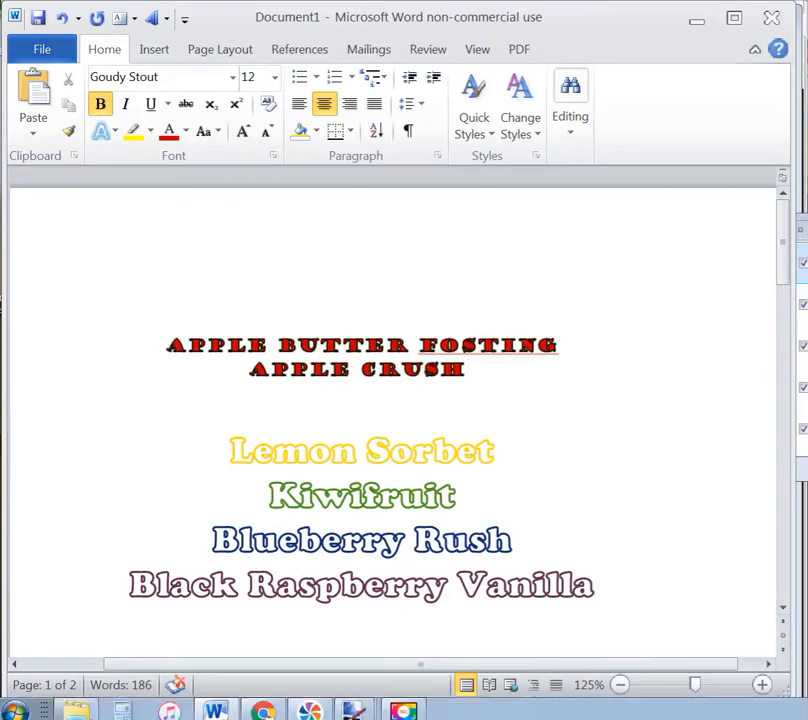
{"action": "mouse_move", "coordinate": [354, 706]}
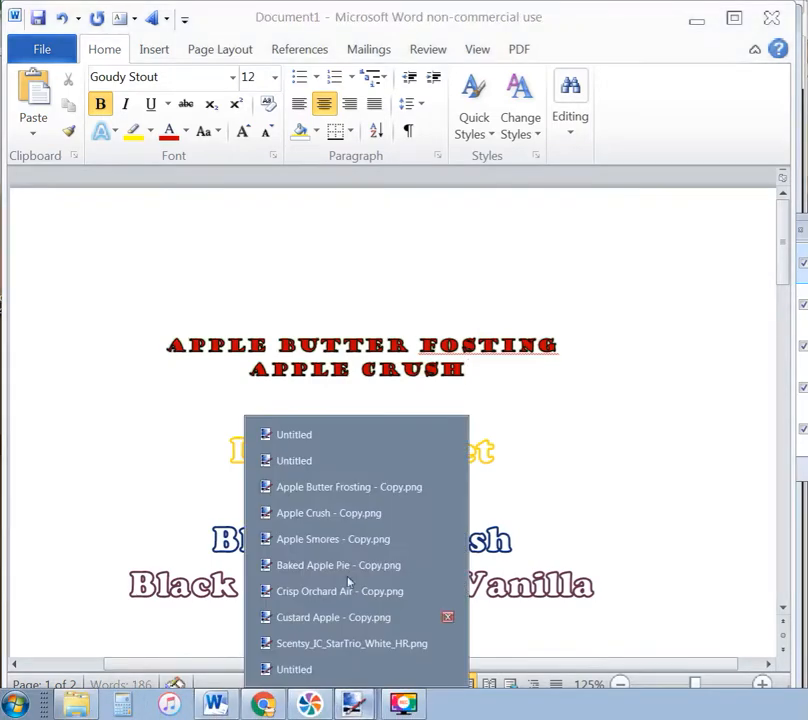
{"action": "left_click", "coordinate": [310, 430]}
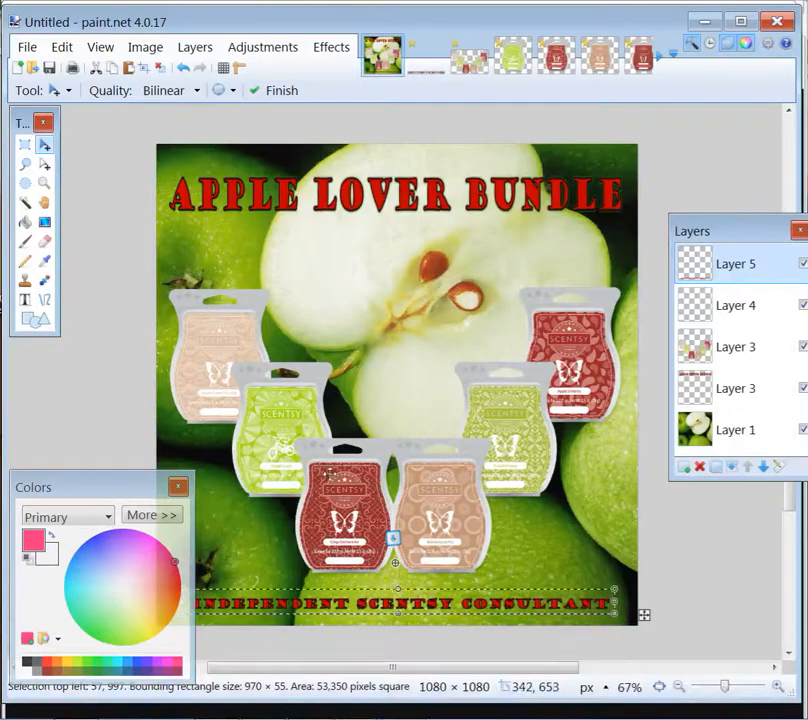
{"action": "mouse_move", "coordinate": [356, 716]}
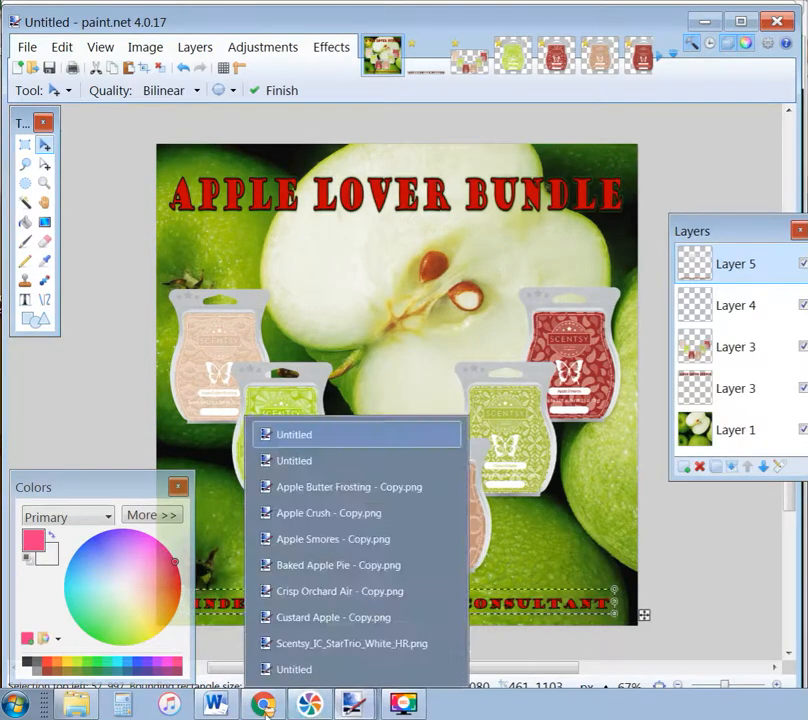
{"action": "left_click", "coordinate": [216, 704]}
{"action": "key", "text": "Return"}
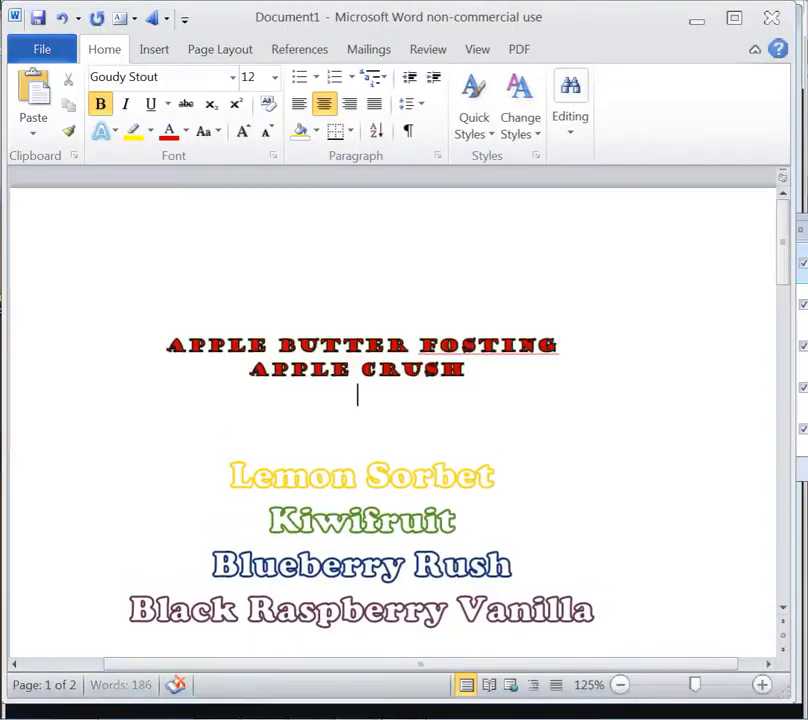
{"action": "type", "text": "Crisp"}
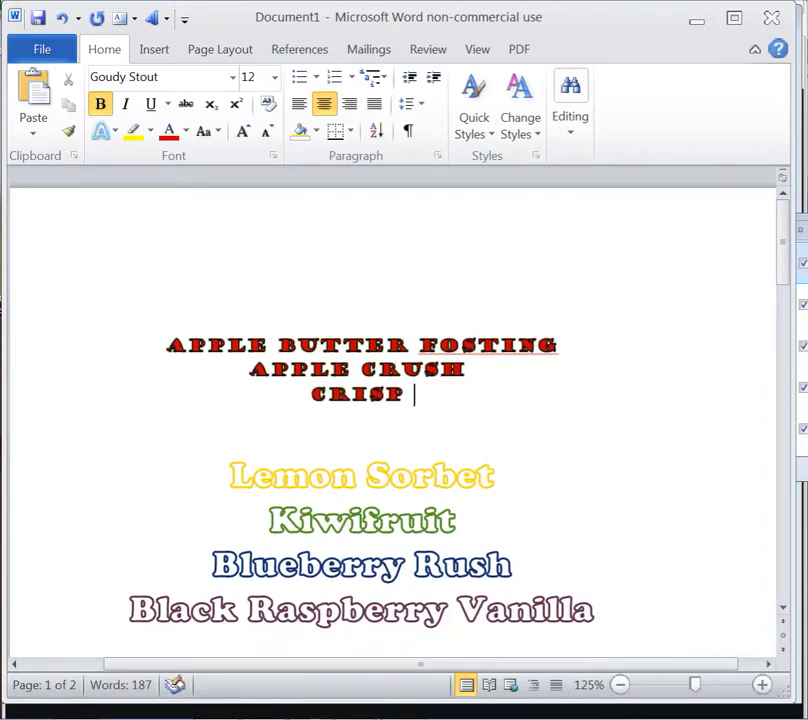
{"action": "type", "text": " Orchard A"}
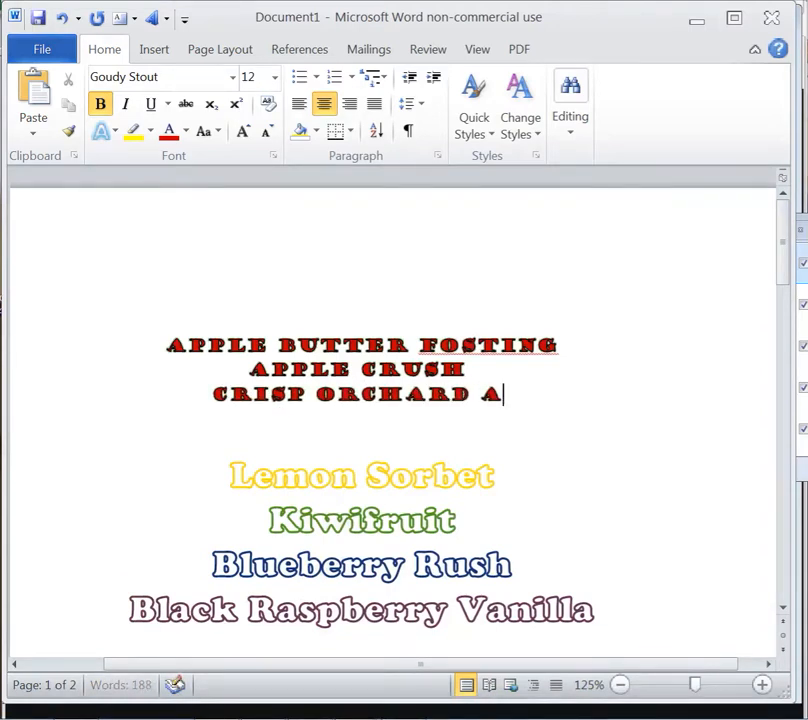
{"action": "type", "text": "ir"}
Add "Baked Apple Pie", "Apple Custard" and "Apple S'mores" on separate lines below Crisp Orchard Air
{"action": "key", "text": "Return"}
{"action": "type", "text": "Ba"}
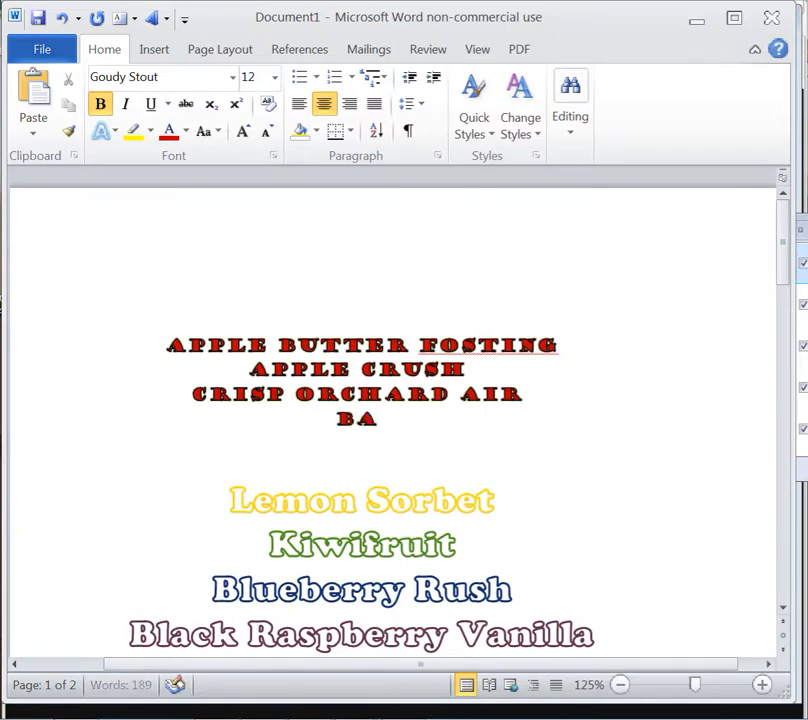
{"action": "type", "text": "ked Apple P"}
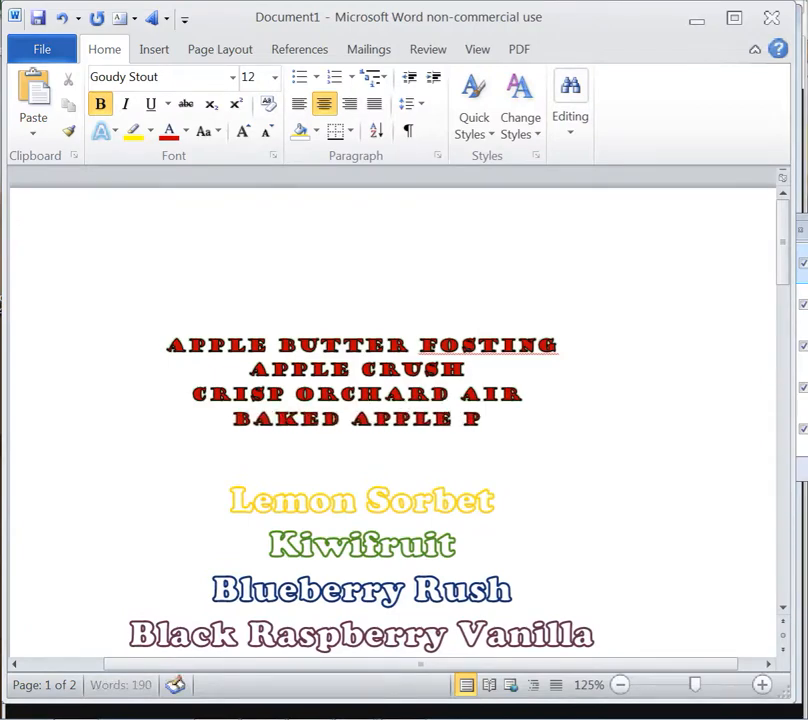
{"action": "type", "text": "ie"}
{"action": "key", "text": "Return"}
{"action": "type", "text": "Ap"}
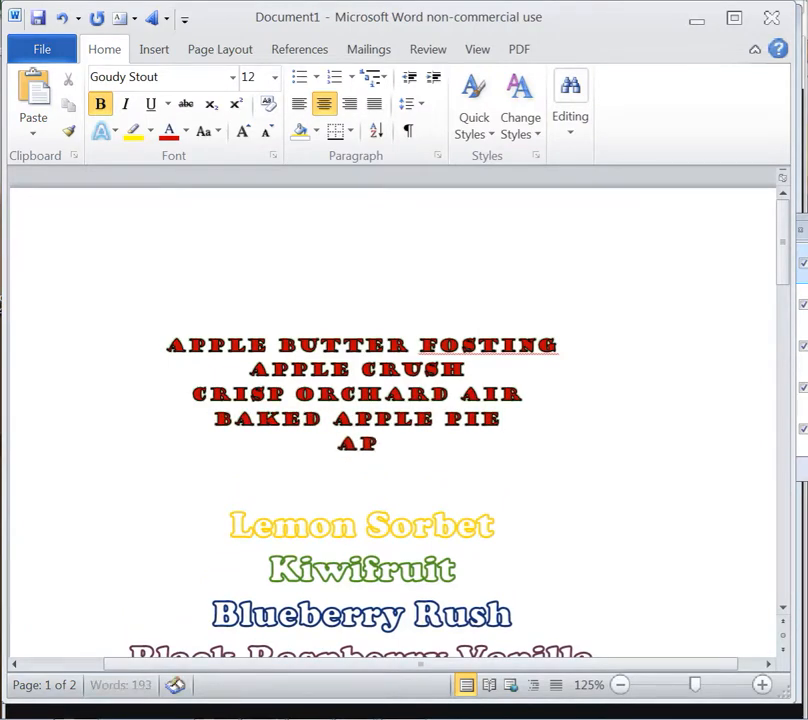
{"action": "type", "text": "ple Custard"}
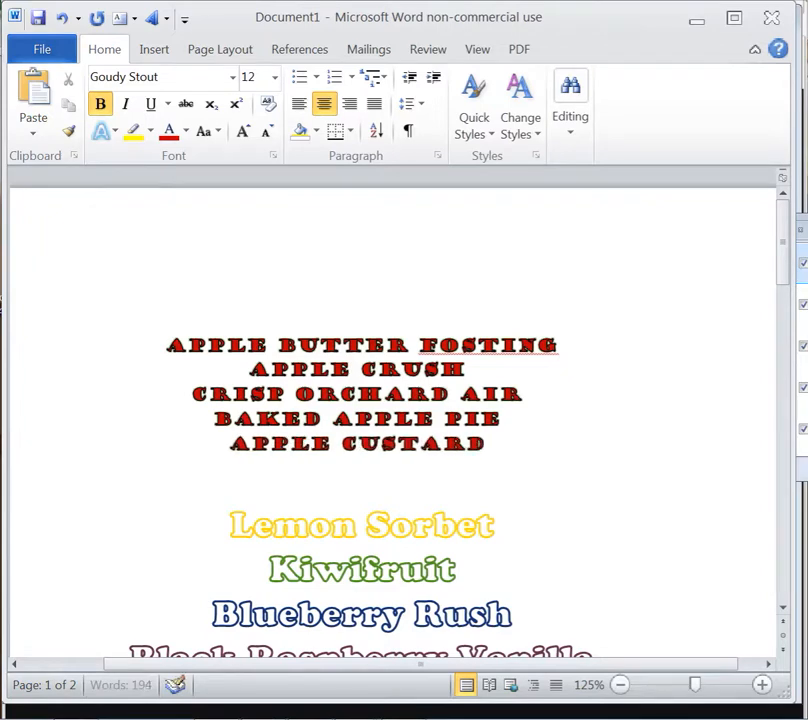
{"action": "key", "text": "Return"}
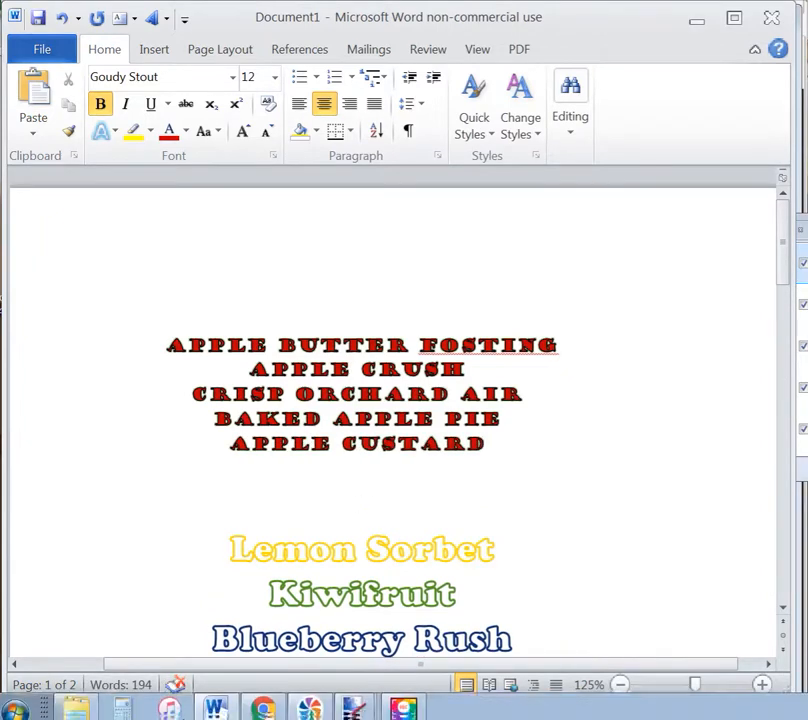
{"action": "type", "text": "A"}
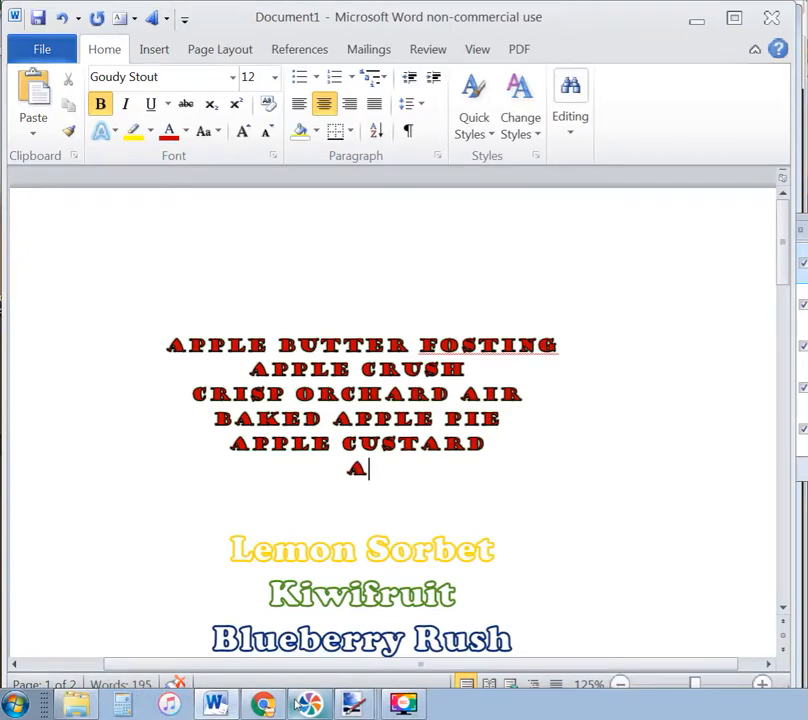
{"action": "type", "text": "pple S'mores"}
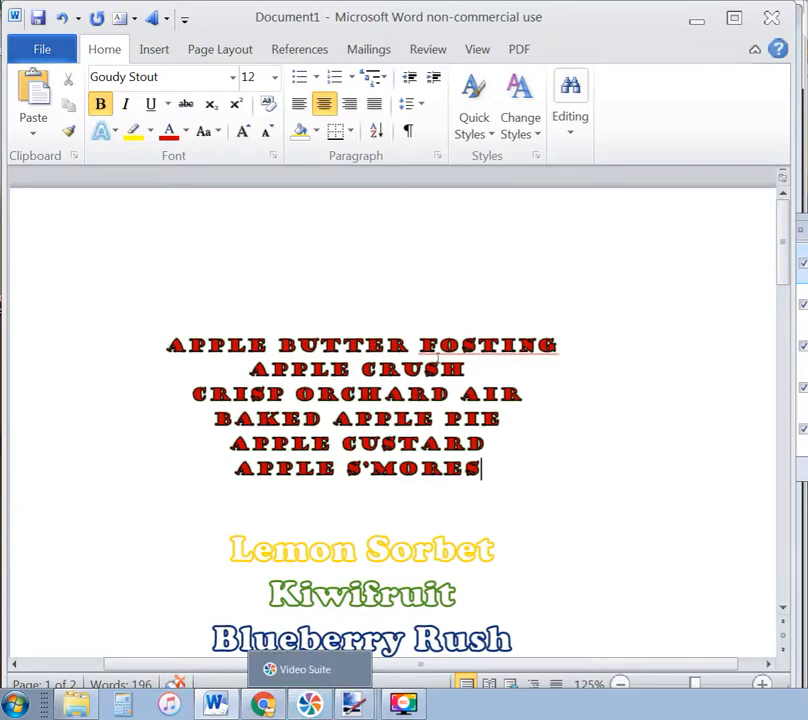
Correct "FOSTING" to "FROSTING" and insert a space at the start of each of the six scent lines
{"action": "left_click", "coordinate": [440, 345]}
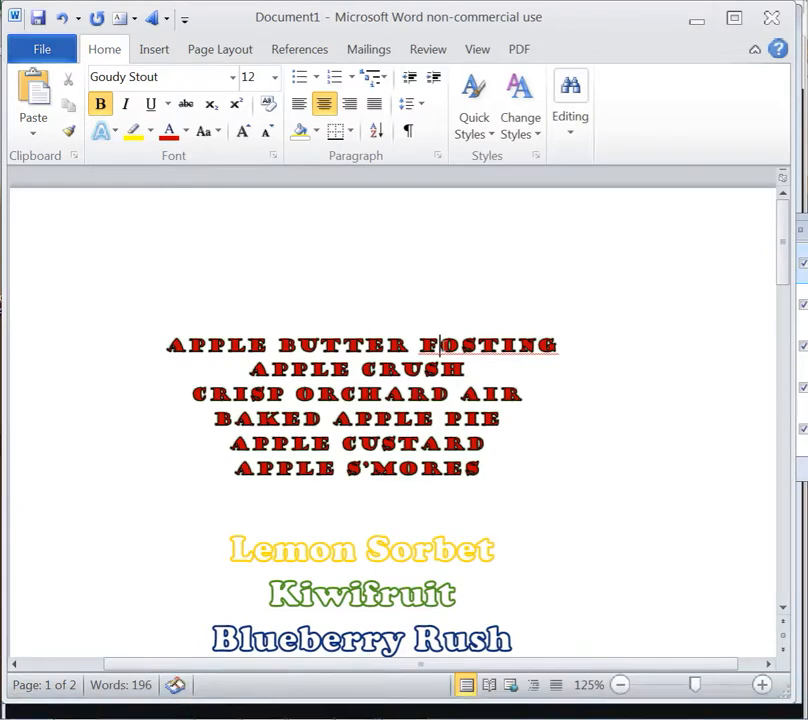
{"action": "type", "text": "r"}
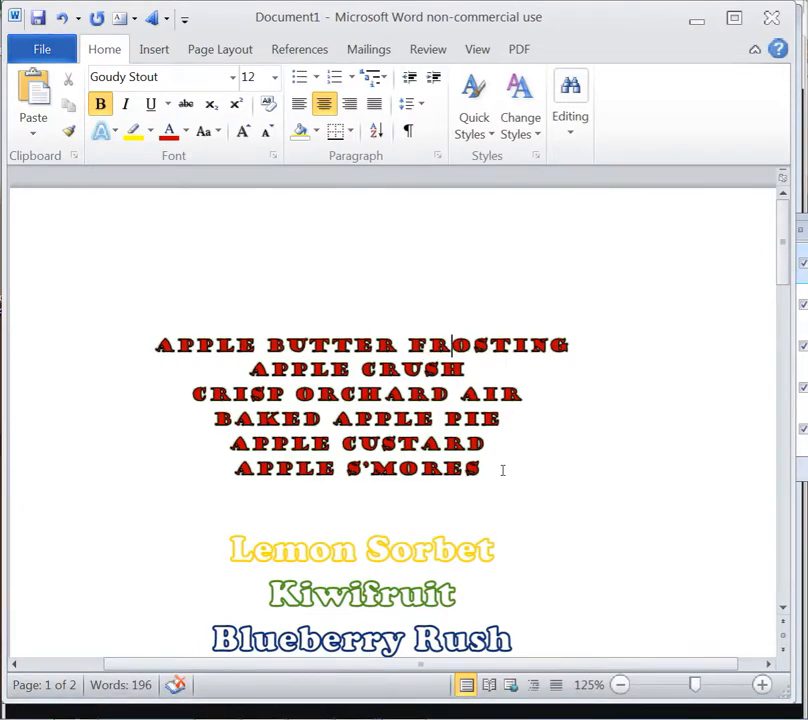
{"action": "left_click_drag", "start_coordinate": [503, 470], "coordinate": [155, 347]}
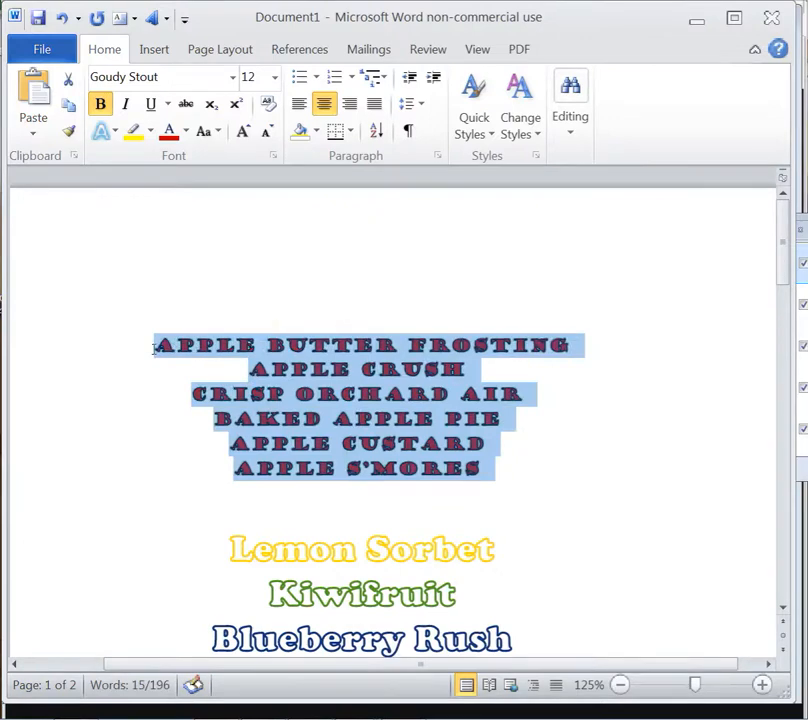
{"action": "left_click", "coordinate": [155, 347]}
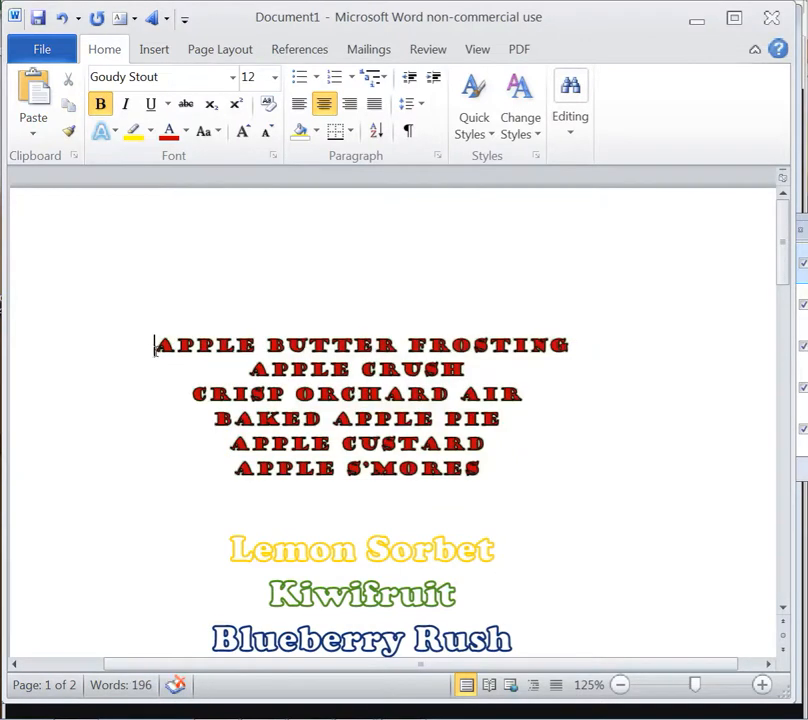
{"action": "left_click", "coordinate": [250, 369]}
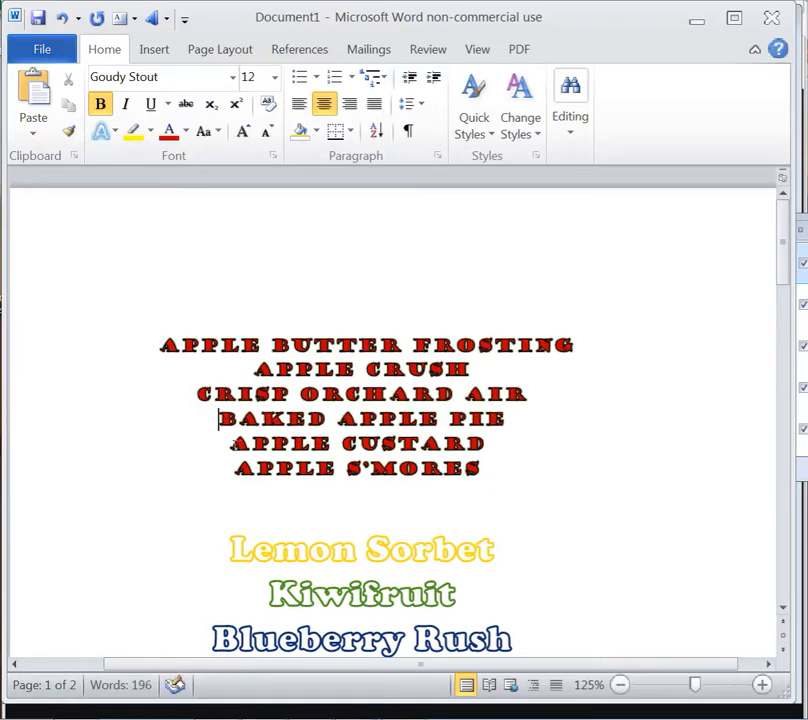
{"action": "left_click", "coordinate": [231, 443]}
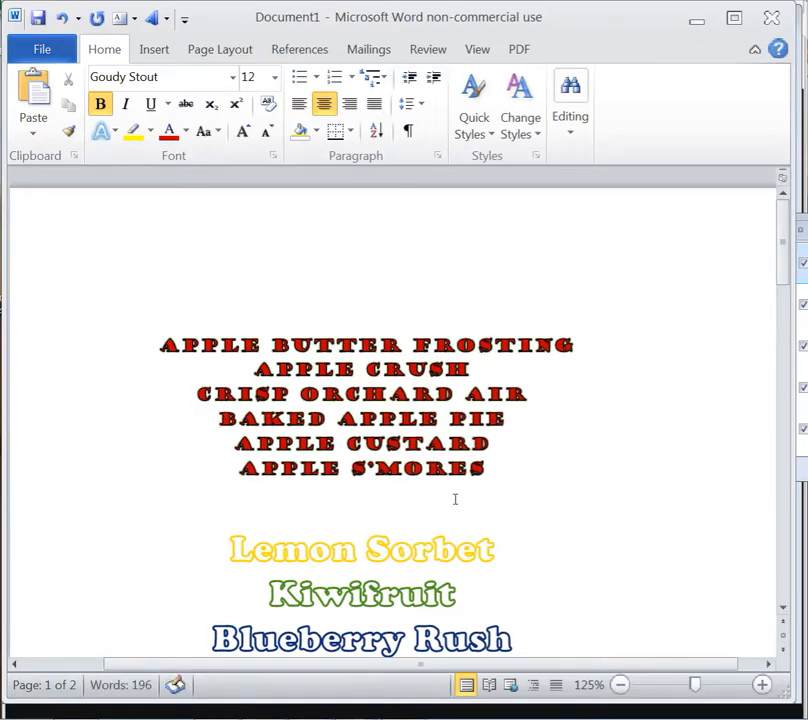
Copy the six scent name lines, switch to paint.net and paste them into a new image
{"action": "left_click_drag", "start_coordinate": [517, 471], "coordinate": [55, 295]}
{"action": "left_click_drag", "start_coordinate": [73, 339], "coordinate": [76, 343]}
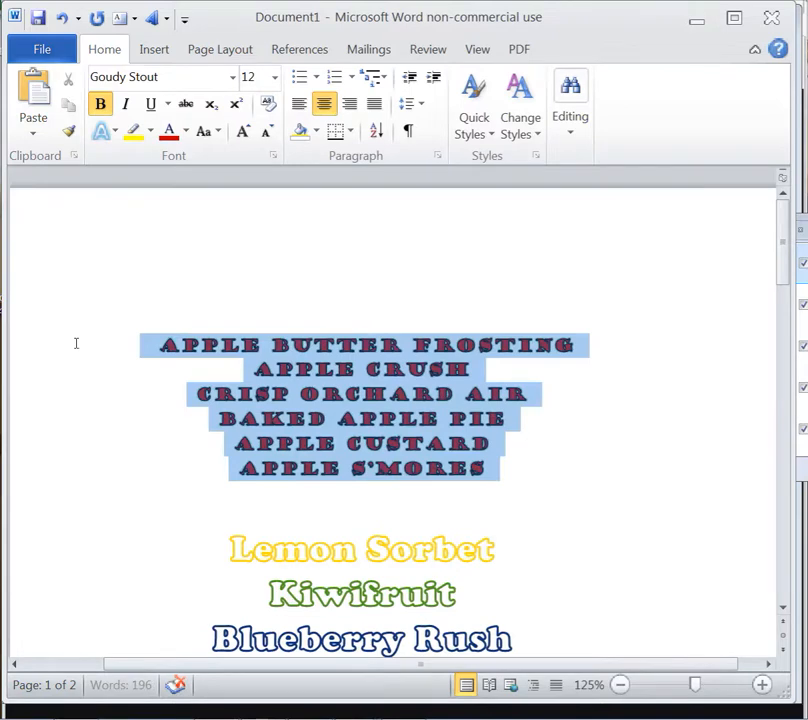
{"action": "right_click", "coordinate": [294, 412]}
{"action": "left_click", "coordinate": [340, 50]}
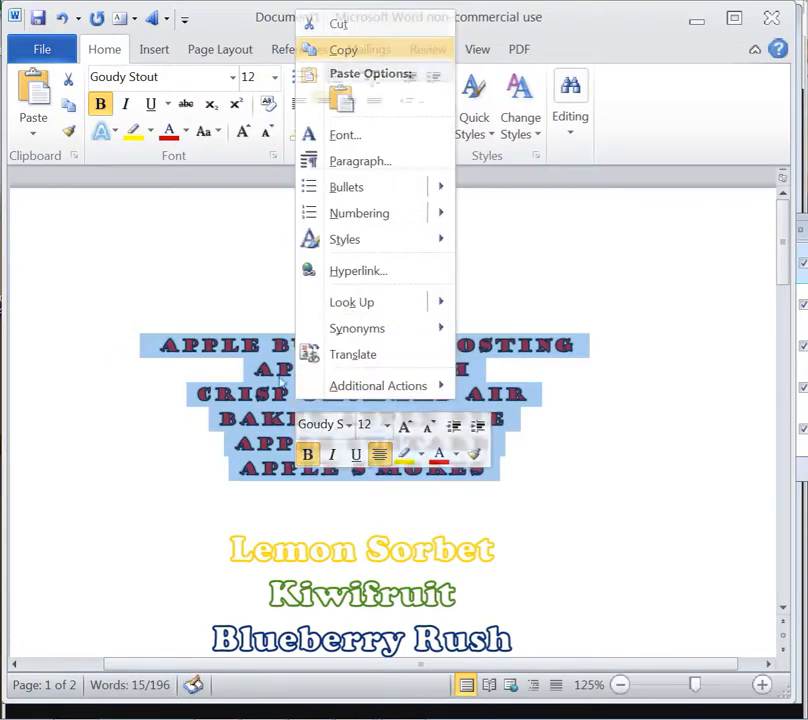
{"action": "mouse_move", "coordinate": [197, 710]}
{"action": "left_click", "coordinate": [310, 705]}
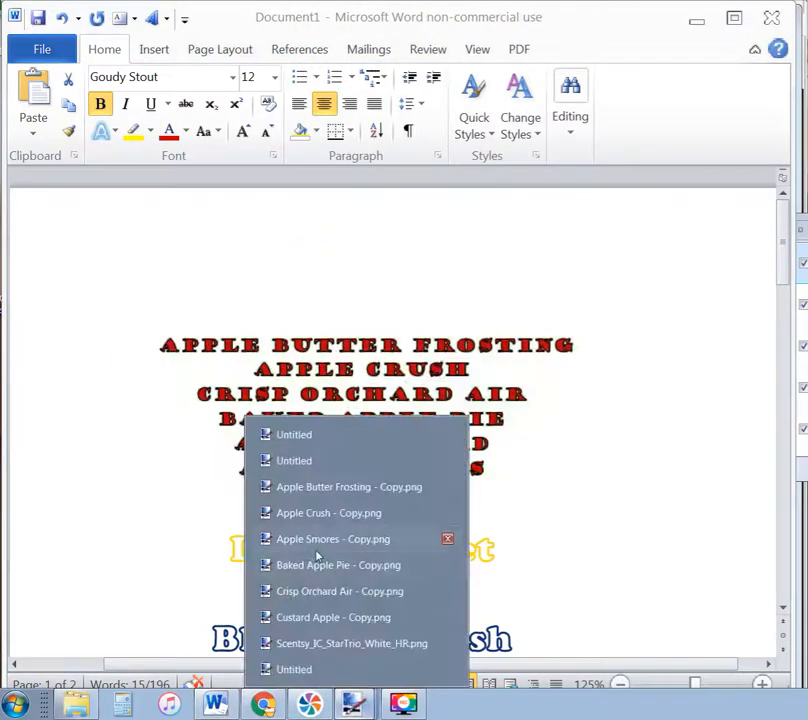
{"action": "left_click", "coordinate": [308, 462]}
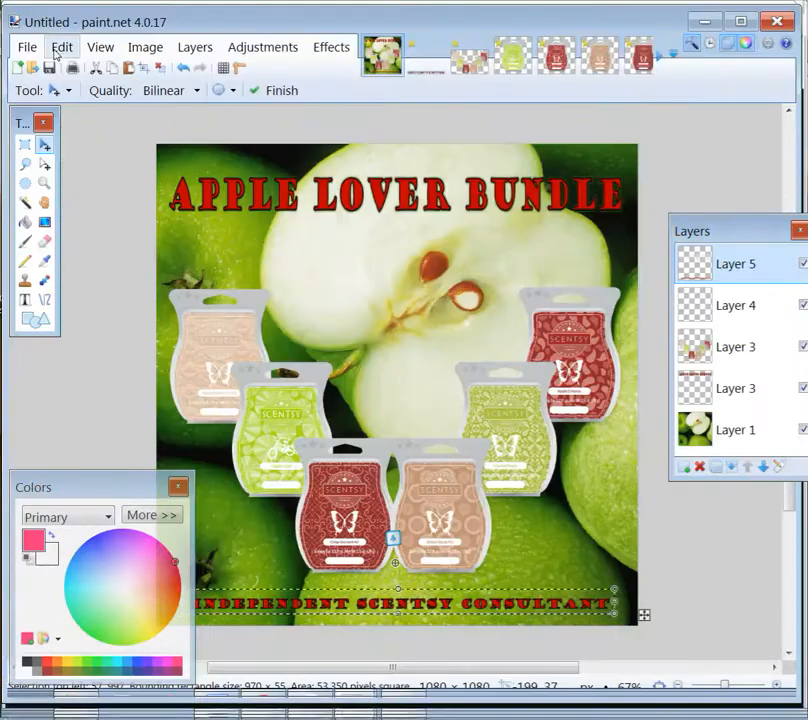
{"action": "left_click", "coordinate": [62, 47]}
{"action": "left_click", "coordinate": [105, 223]}
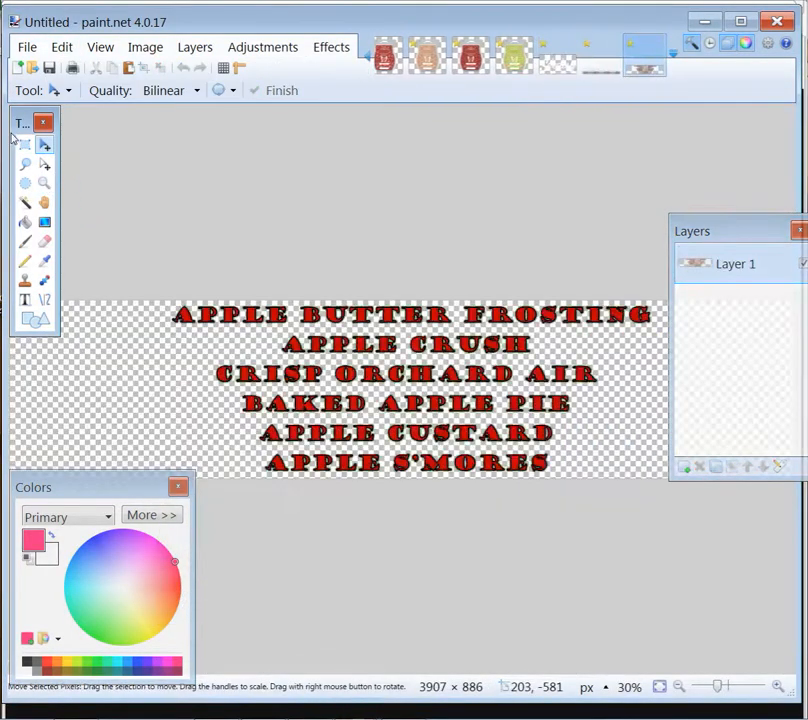
Crop the pasted scent name image to a rectangular selection around the text, about 2428 × 886 pixels
{"action": "left_click", "coordinate": [25, 144]}
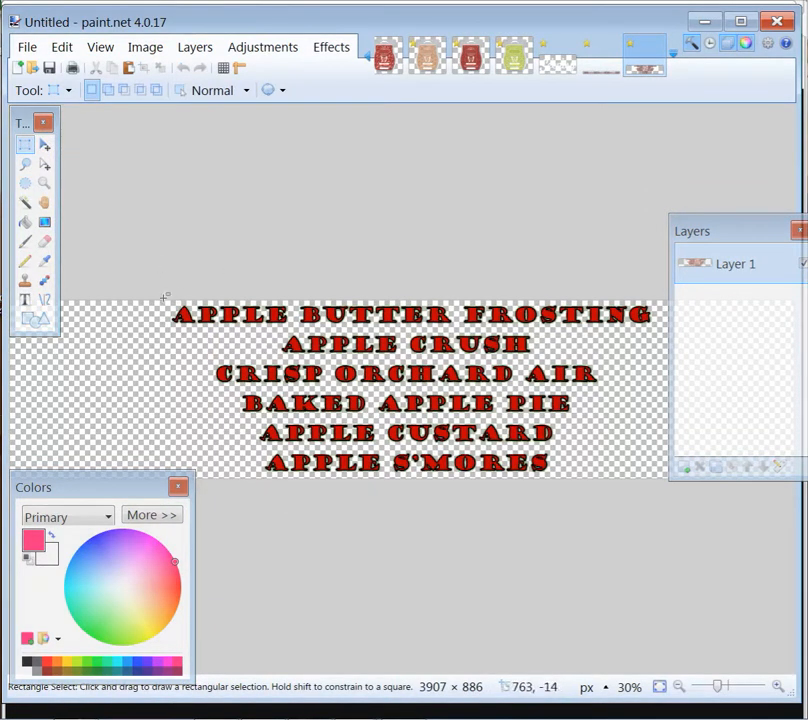
{"action": "left_click_drag", "start_coordinate": [170, 298], "coordinate": [656, 576]}
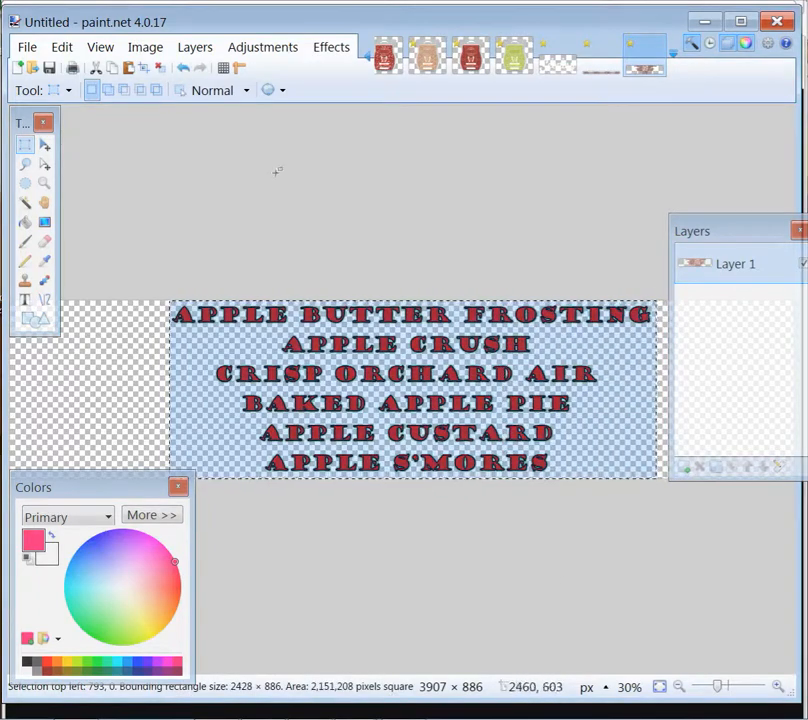
{"action": "left_click", "coordinate": [140, 47]}
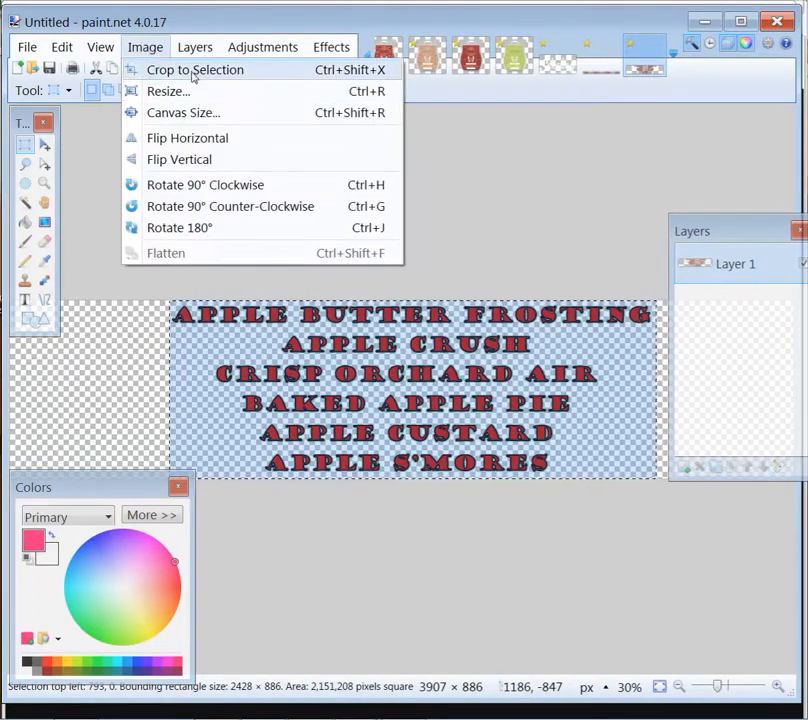
{"action": "left_click", "coordinate": [190, 69]}
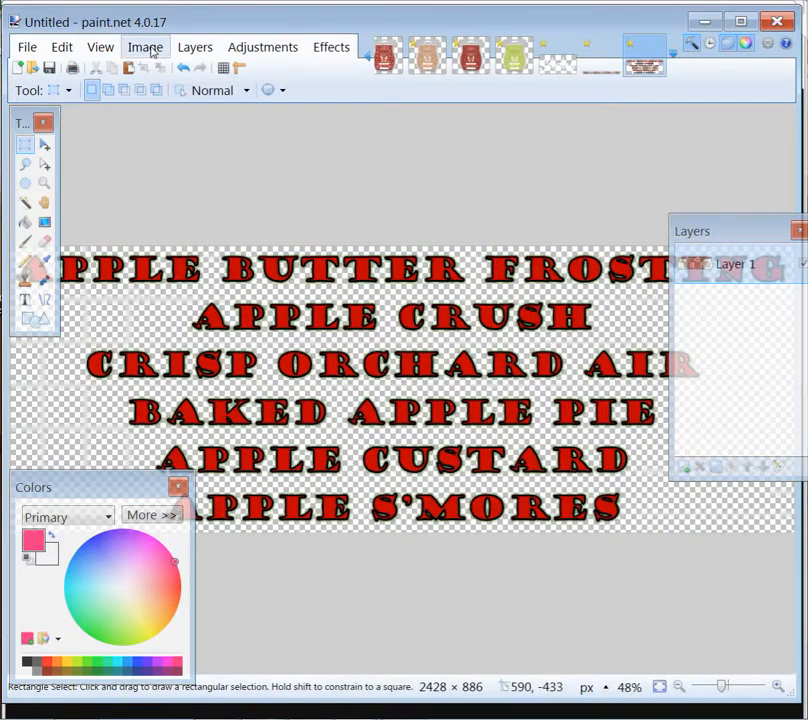
Resize the scent names image to 600 pixels wide with its aspect ratio maintained, and copy the whole image
{"action": "left_click", "coordinate": [144, 47]}
{"action": "left_click", "coordinate": [169, 97]}
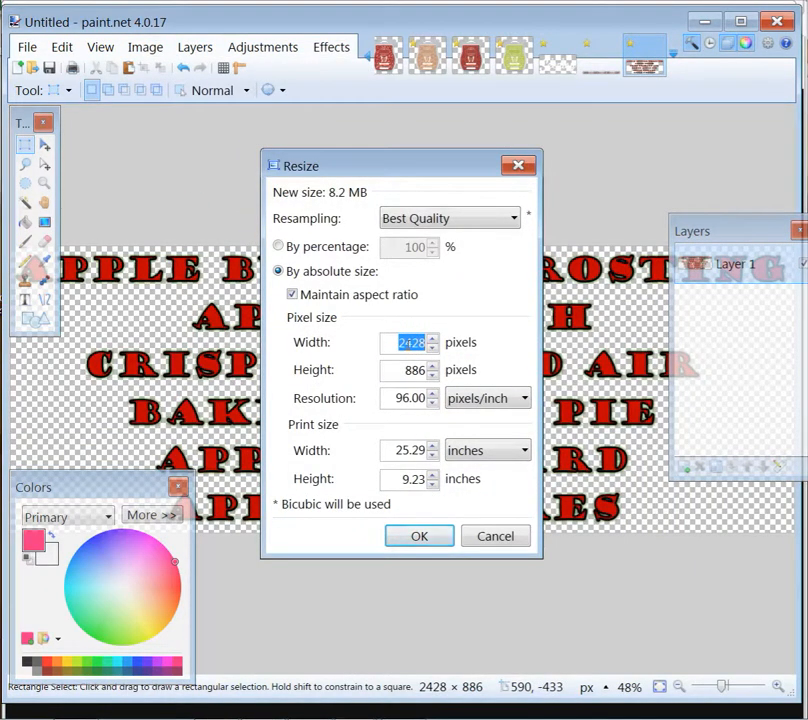
{"action": "type", "text": "600"}
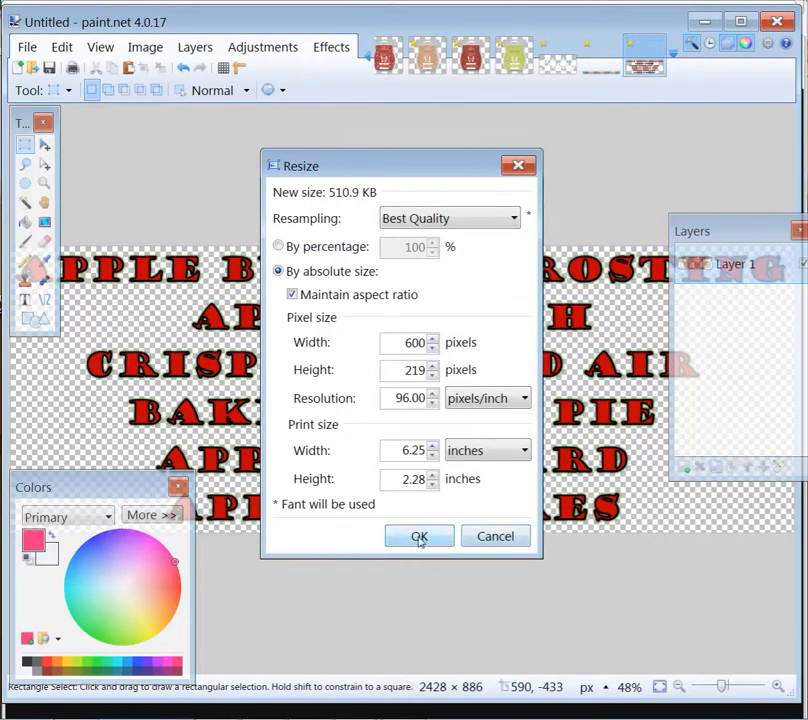
{"action": "left_click", "coordinate": [419, 537]}
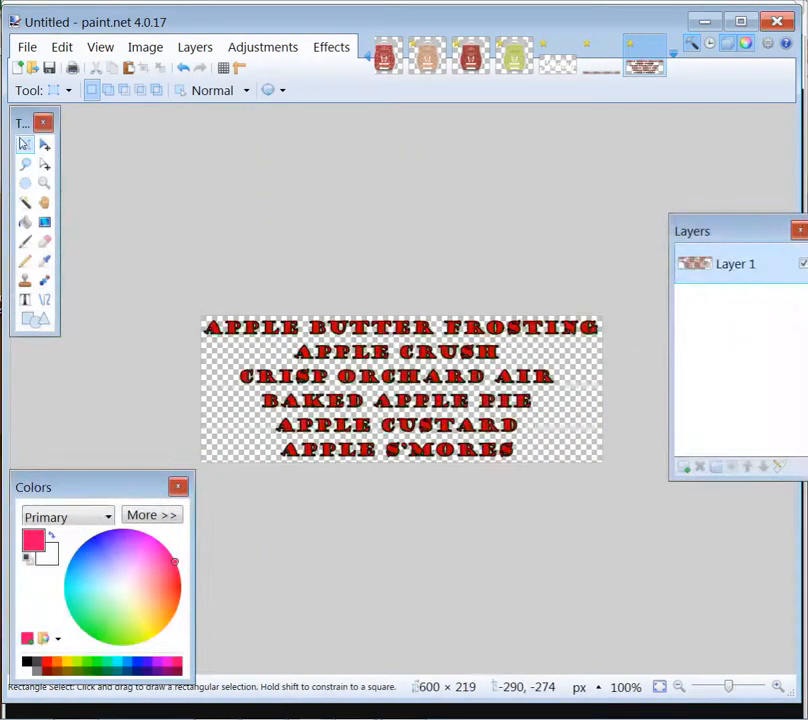
{"action": "key", "text": "ctrl+a"}
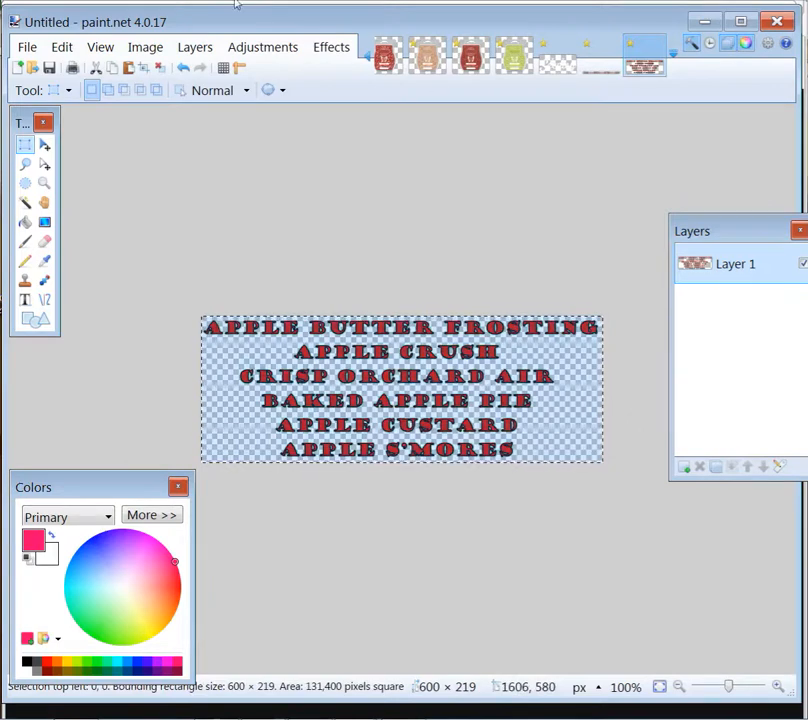
{"action": "left_click", "coordinate": [61, 47]}
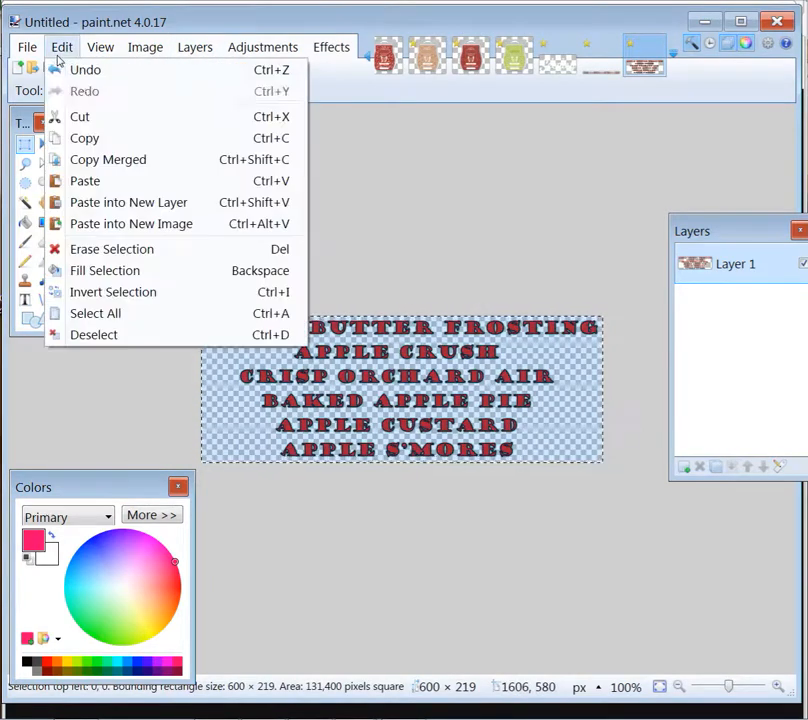
{"action": "left_click", "coordinate": [95, 140]}
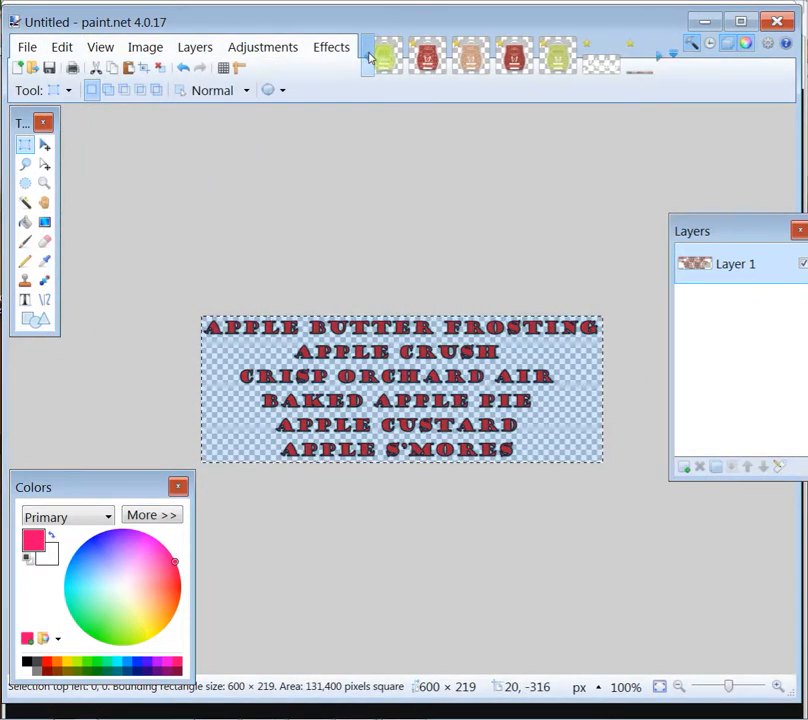
Paste the scent names into a new layer of the flyer and centre them below the heading, starting at about 243, 252 px
{"action": "left_click", "coordinate": [371, 57]}
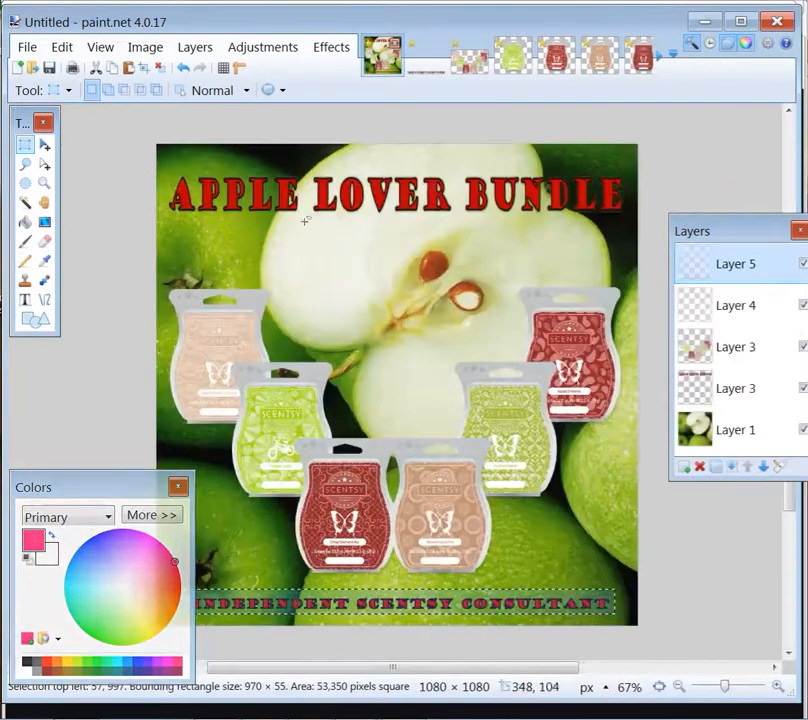
{"action": "left_click", "coordinate": [62, 48]}
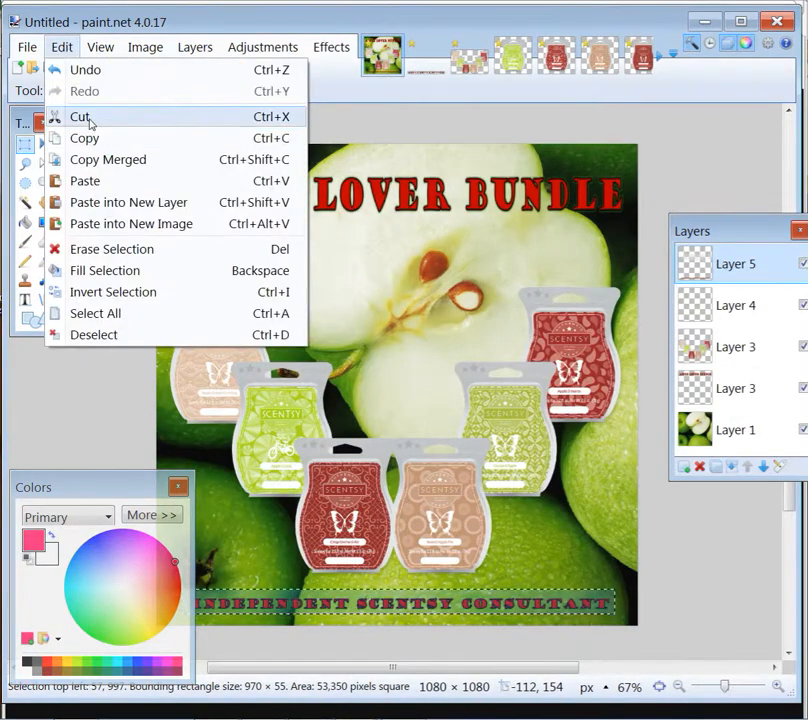
{"action": "left_click", "coordinate": [112, 207]}
{"action": "left_click_drag", "start_coordinate": [350, 195], "coordinate": [455, 313]}
{"action": "left_click_drag", "start_coordinate": [453, 315], "coordinate": [454, 305]}
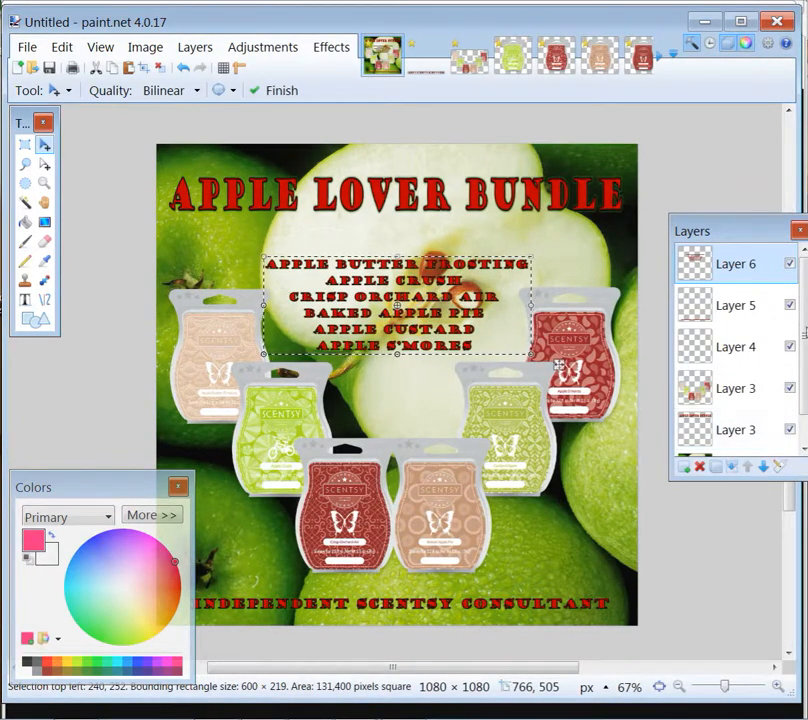
{"action": "scroll", "coordinate": [800, 310], "scroll_direction": "down", "scroll_amount": 1}
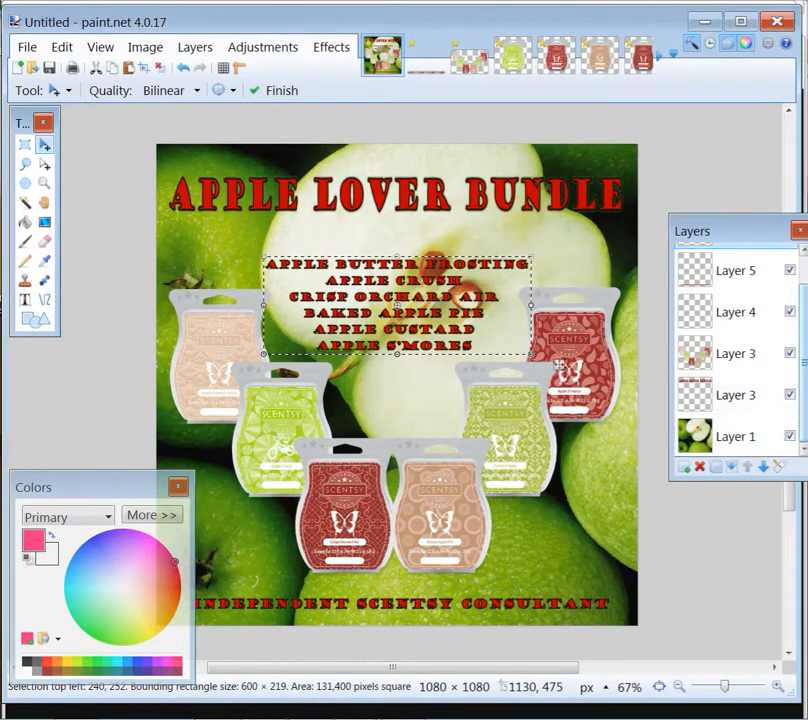
{"action": "scroll", "coordinate": [802, 360], "scroll_direction": "up", "scroll_amount": 1}
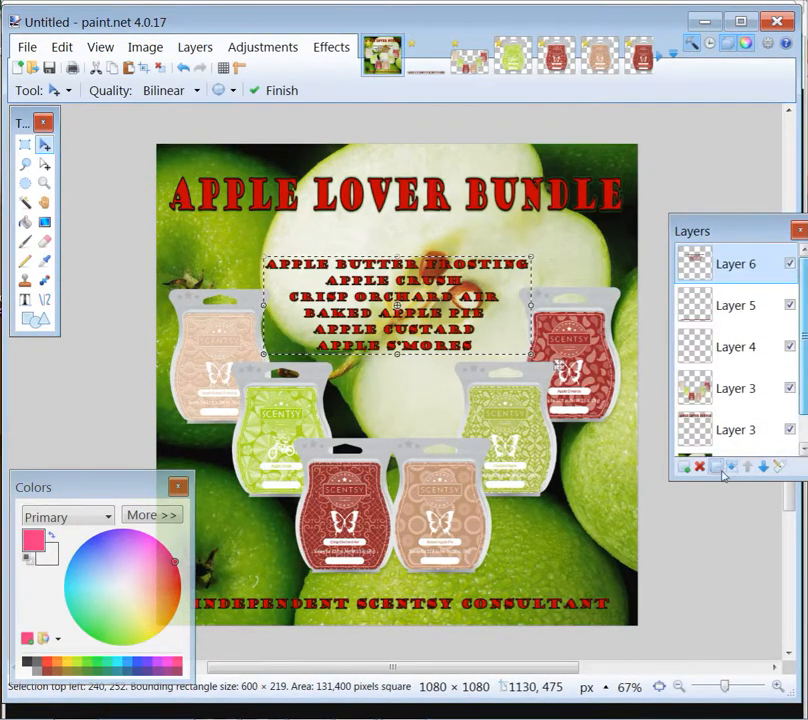
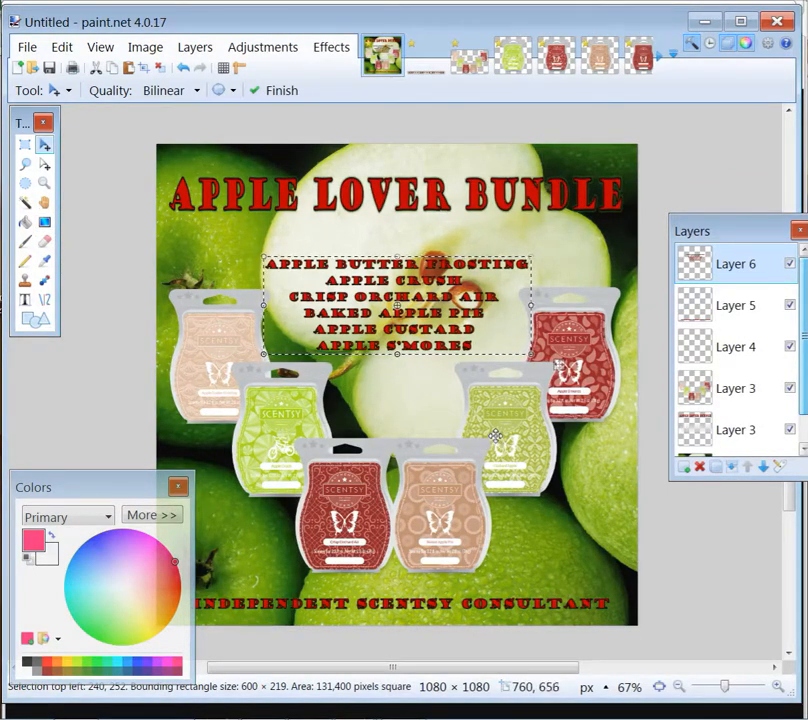
{"action": "left_click_drag", "start_coordinate": [478, 327], "coordinate": [480, 330]}
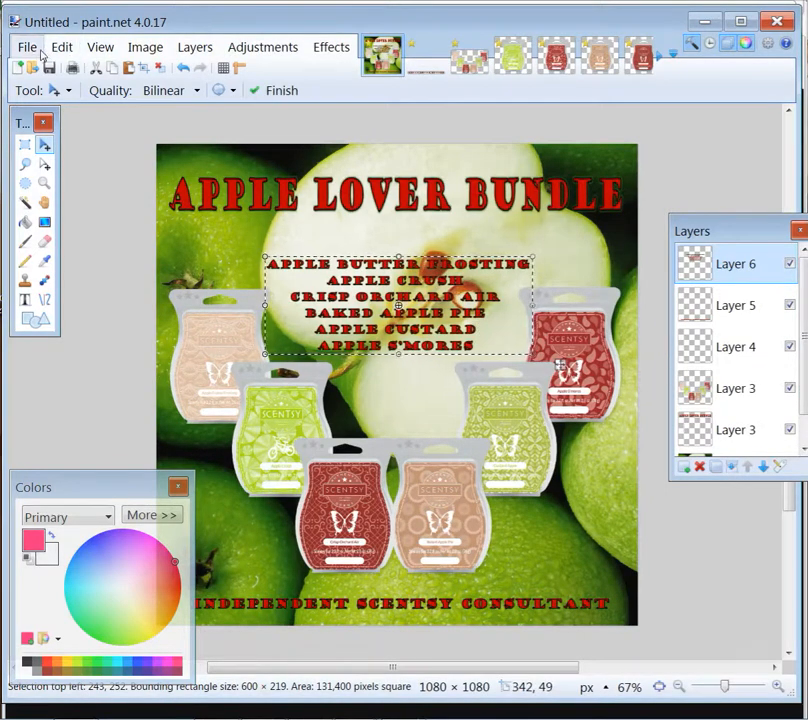
Flatten the flyer into a single layer and clear the selection
{"action": "left_click", "coordinate": [145, 47]}
{"action": "left_click", "coordinate": [155, 253]}
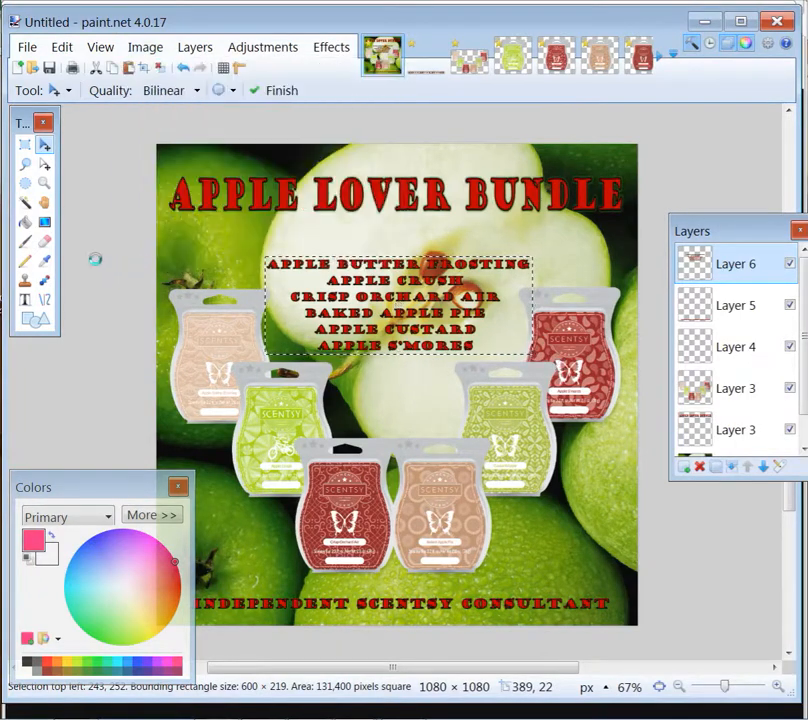
{"action": "left_click", "coordinate": [24, 144]}
{"action": "left_click_drag", "start_coordinate": [137, 135], "coordinate": [722, 714]}
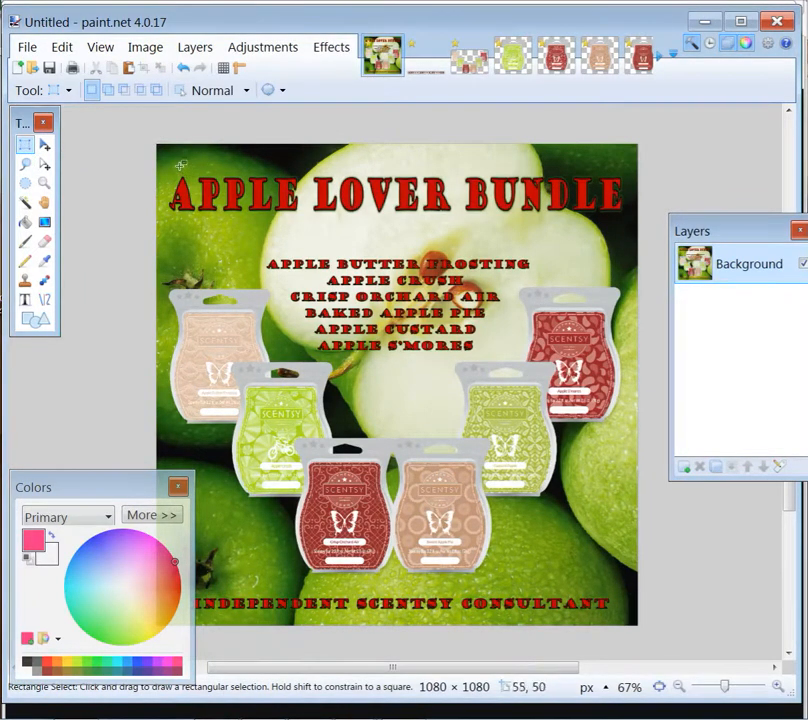
Start saving the flyer under a new name in the Pictures library folder Scentsy > 6 packs
{"action": "left_click", "coordinate": [23, 43]}
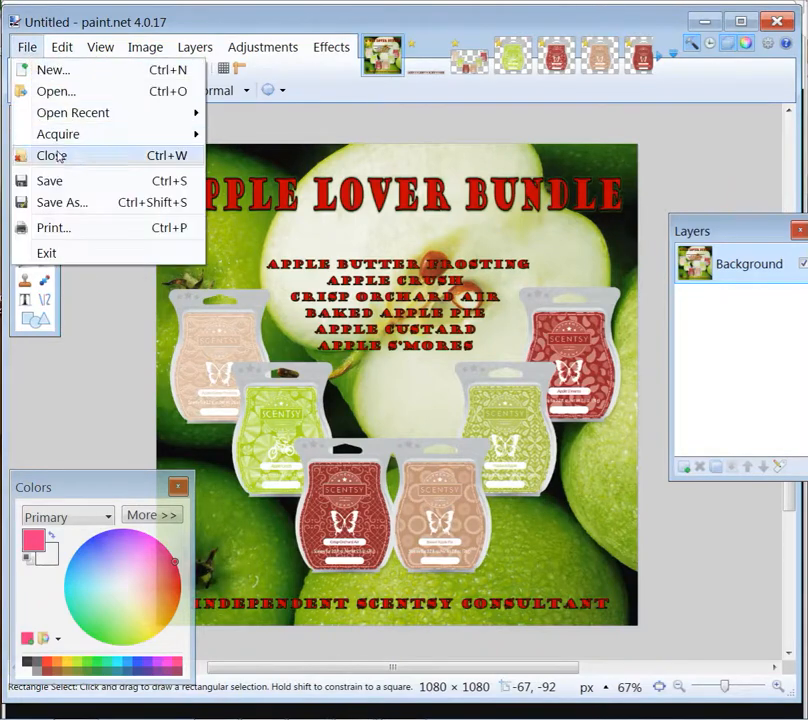
{"action": "left_click", "coordinate": [60, 203]}
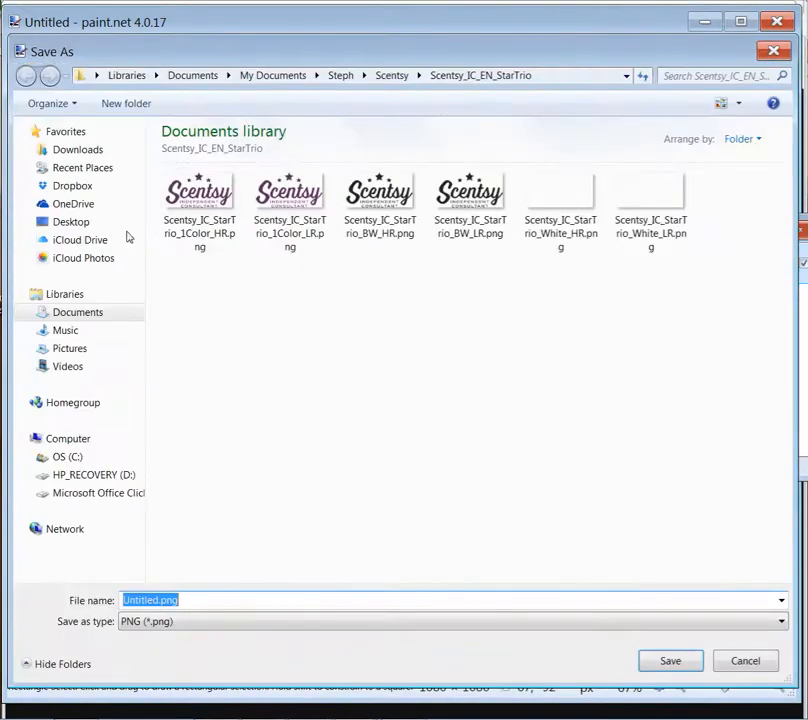
{"action": "left_click", "coordinate": [82, 352]}
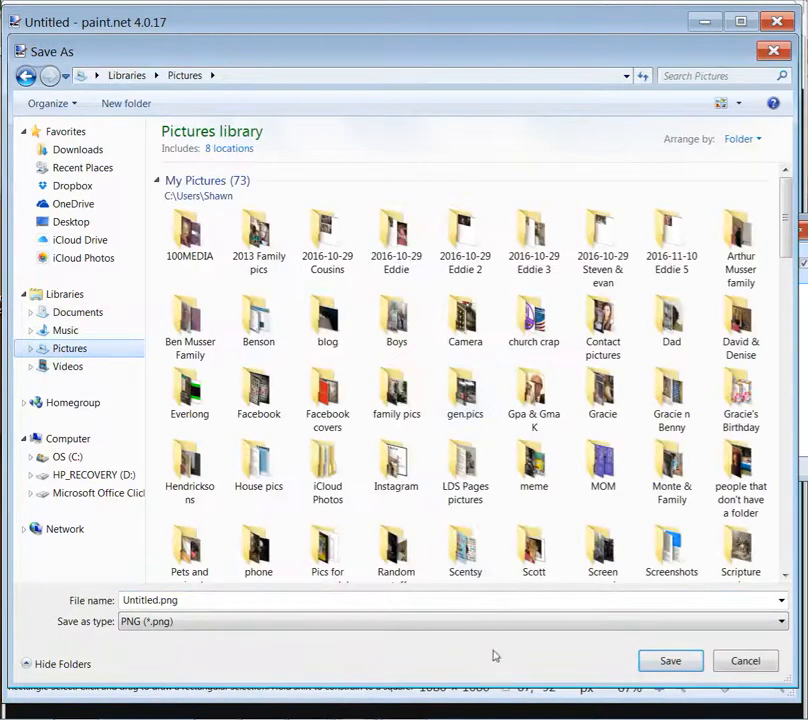
{"action": "double_click", "coordinate": [462, 556]}
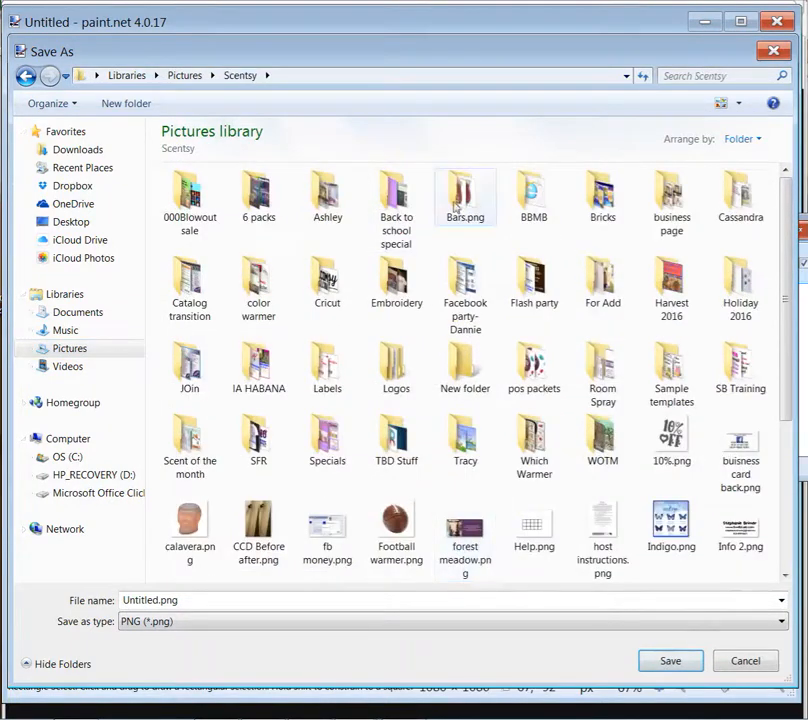
{"action": "left_click", "coordinate": [464, 203]}
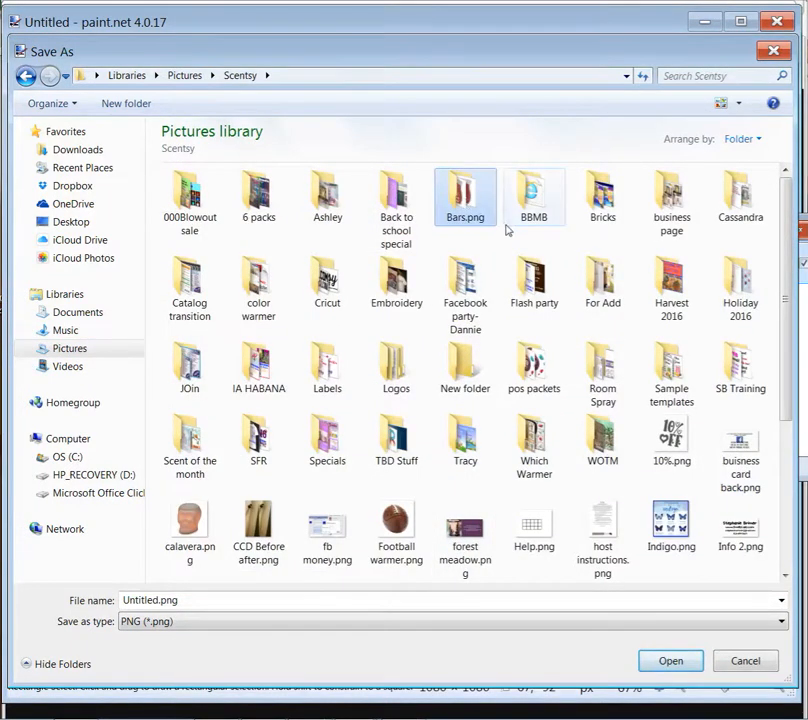
{"action": "double_click", "coordinate": [259, 200]}
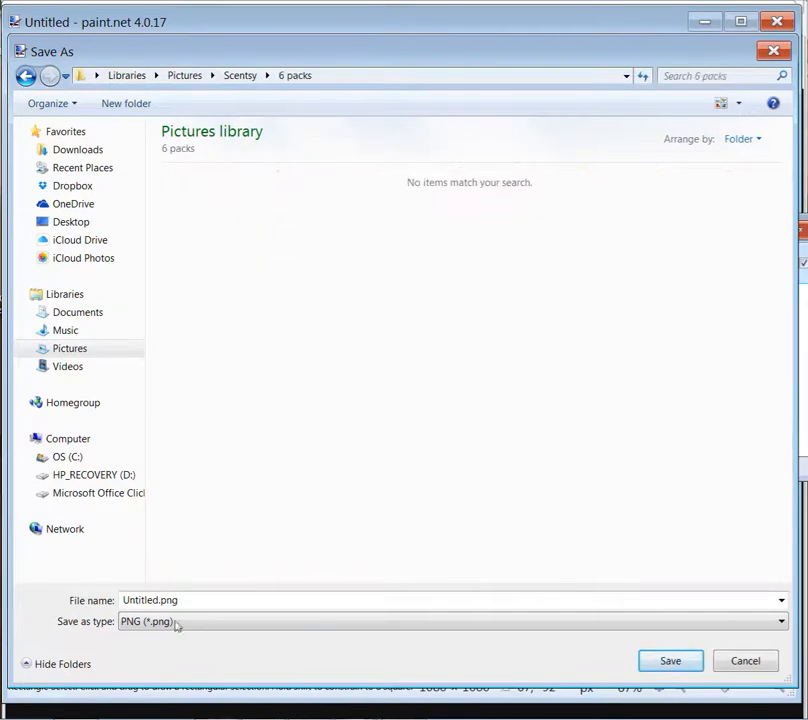
Save the flyer as "Apple Lover" in JPEG format with quality 95
{"action": "double_click", "coordinate": [188, 605]}
{"action": "type", "text": "A"}
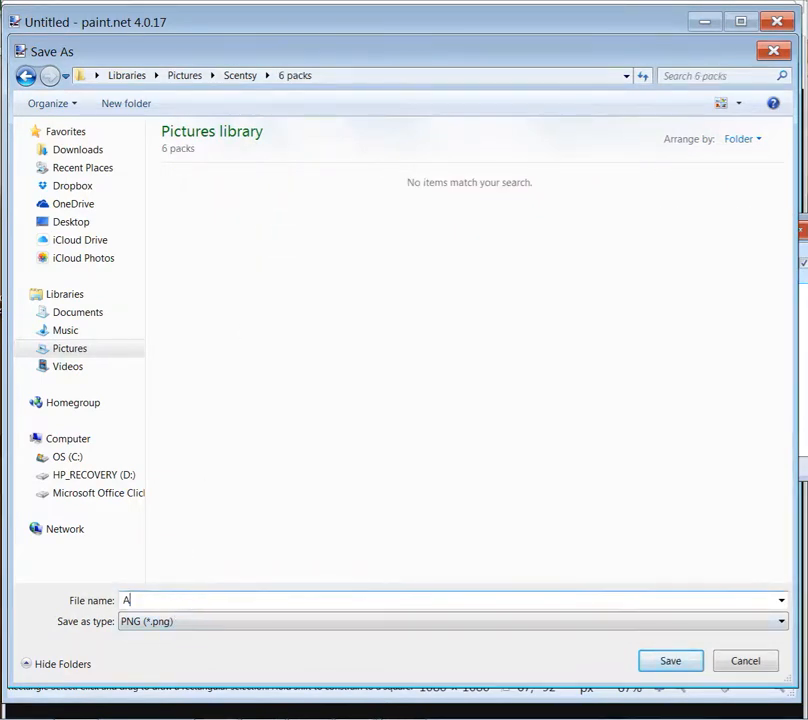
{"action": "type", "text": "pple L"}
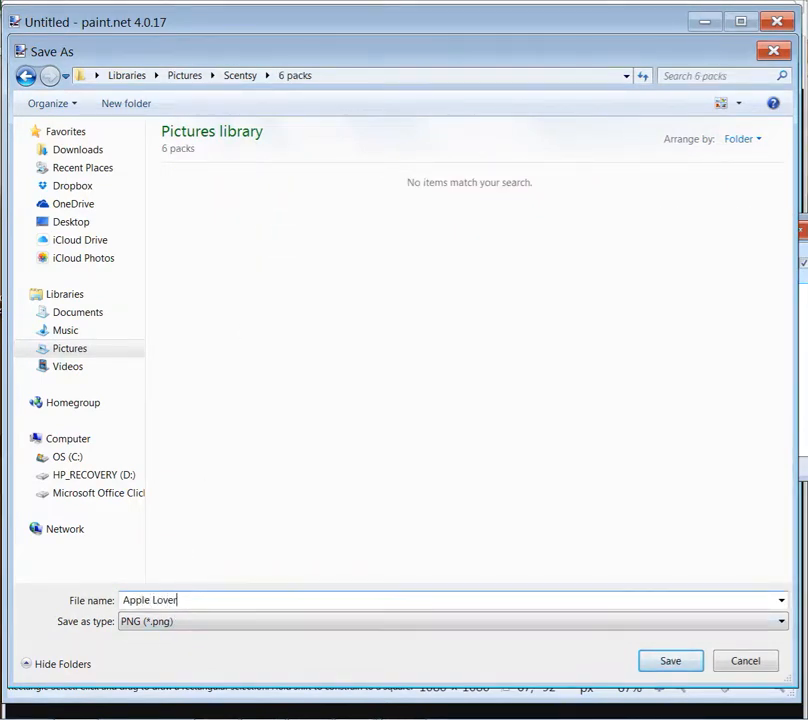
{"action": "type", "text": "over"}
{"action": "left_click", "coordinate": [189, 624]}
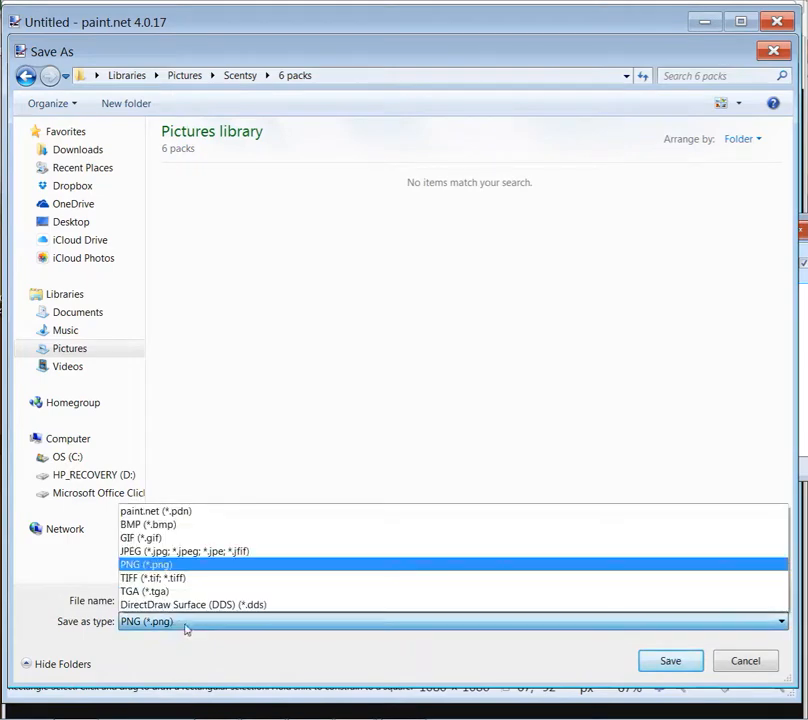
{"action": "left_click", "coordinate": [194, 556]}
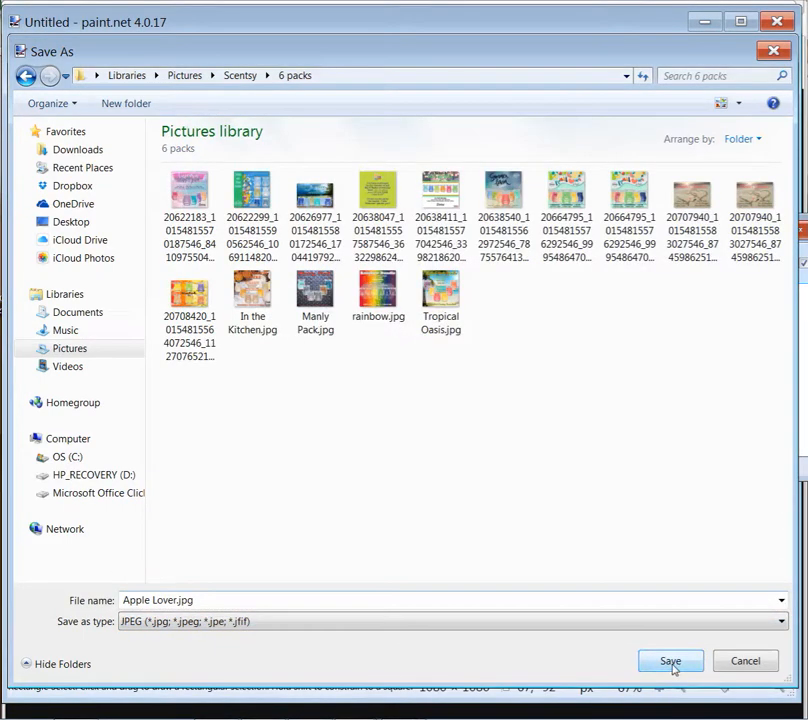
{"action": "left_click", "coordinate": [670, 663]}
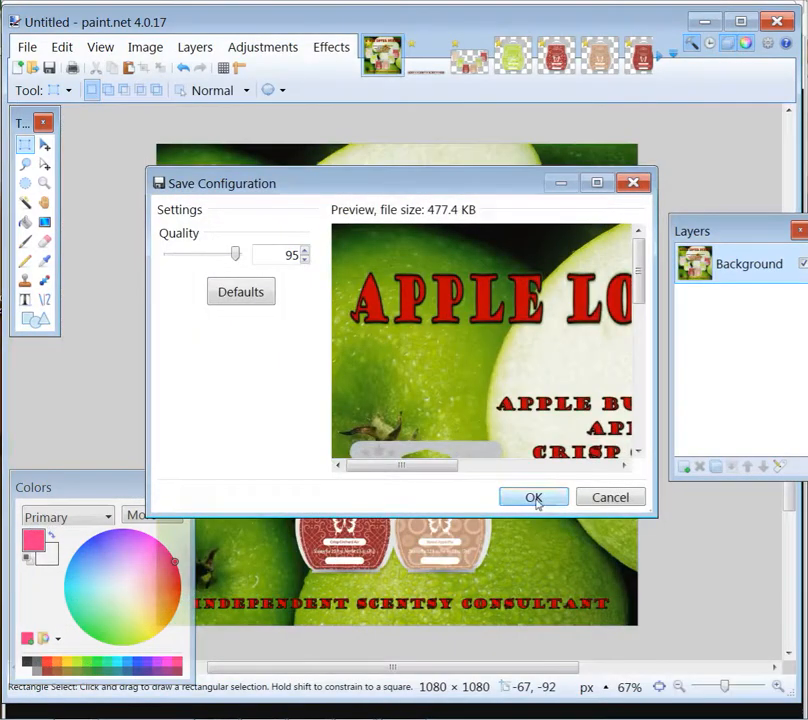
{"action": "left_click", "coordinate": [535, 499]}
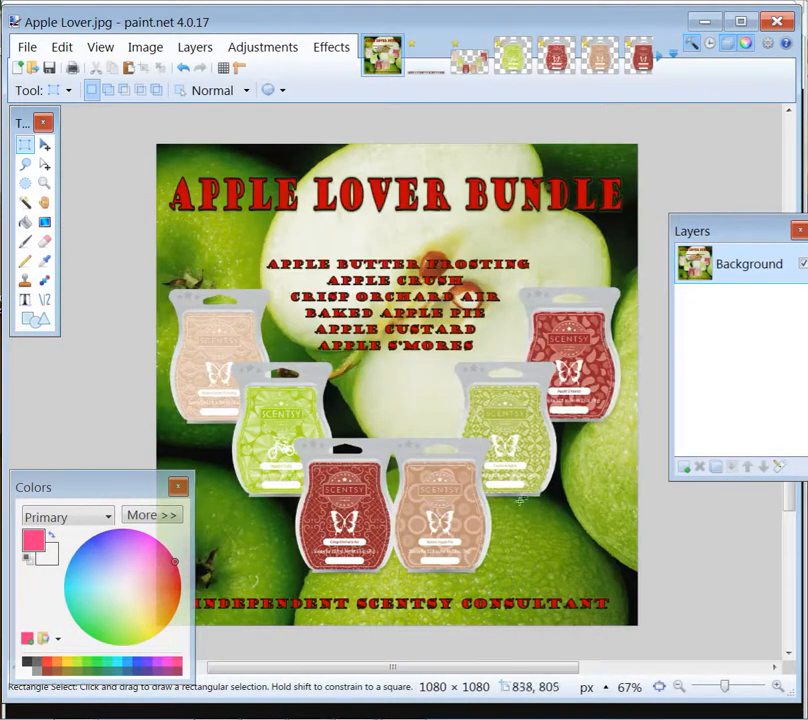
Switch to the Facebook group page in Chrome and write a new post reading "Apple Lover Bundle"
{"action": "left_click", "coordinate": [265, 705]}
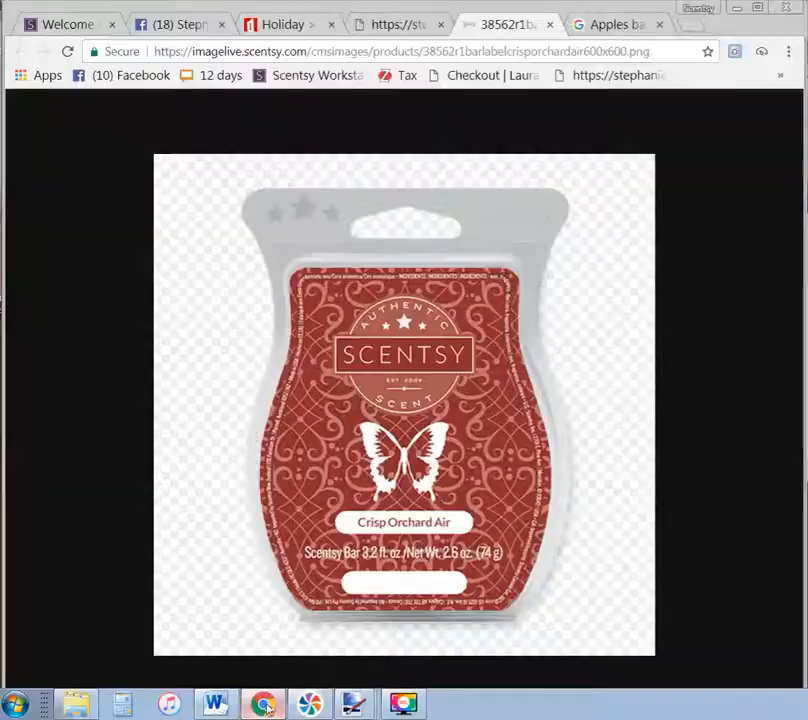
{"action": "left_click", "coordinate": [200, 24]}
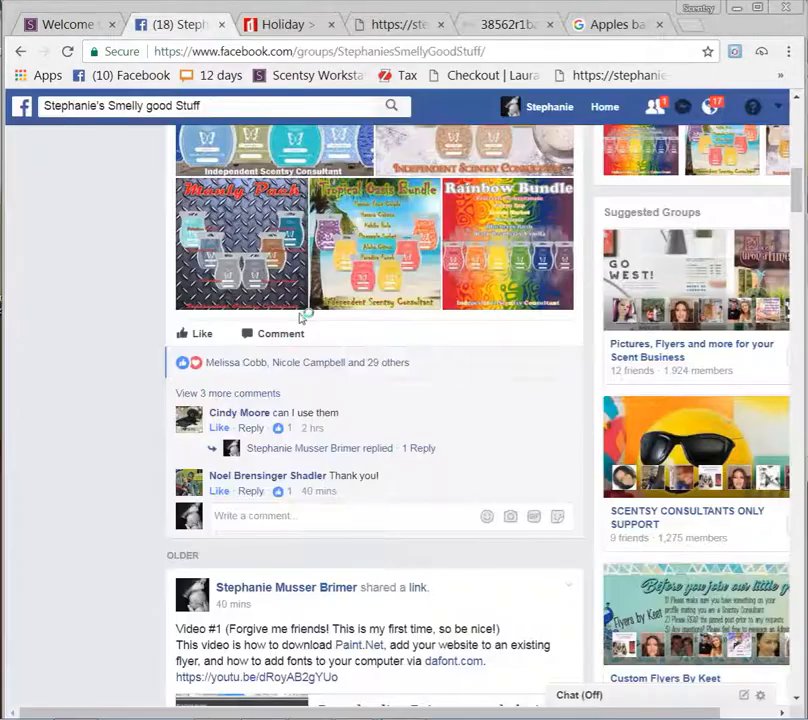
{"action": "scroll", "coordinate": [301, 317], "scroll_direction": "up", "scroll_amount": 10}
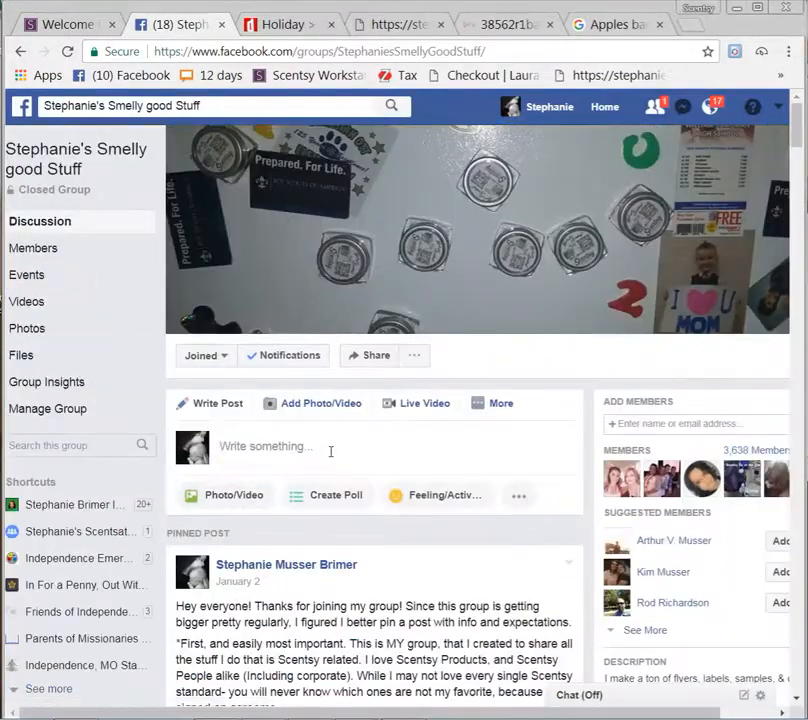
{"action": "left_click", "coordinate": [330, 451]}
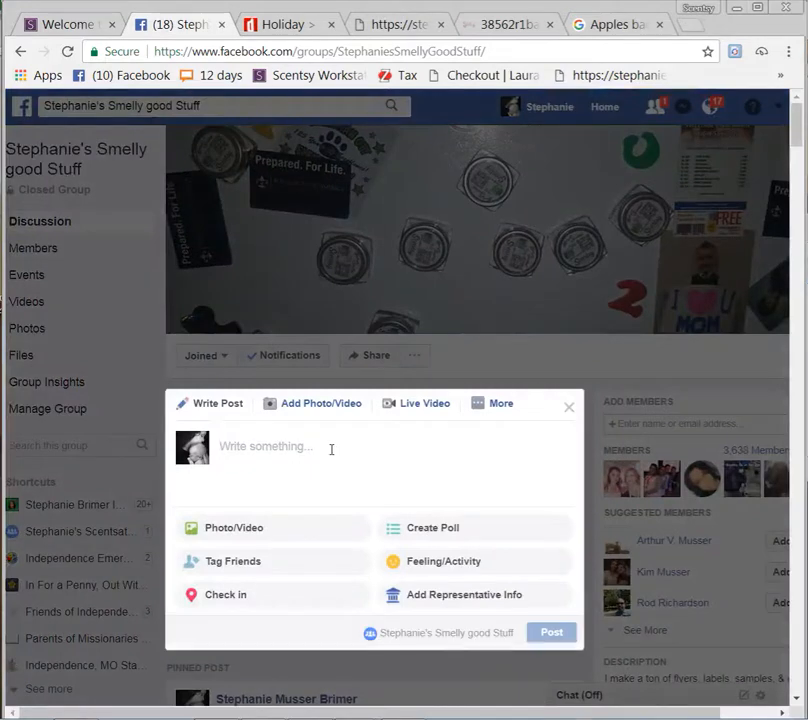
{"action": "type", "text": "Apple Lover Bundle"}
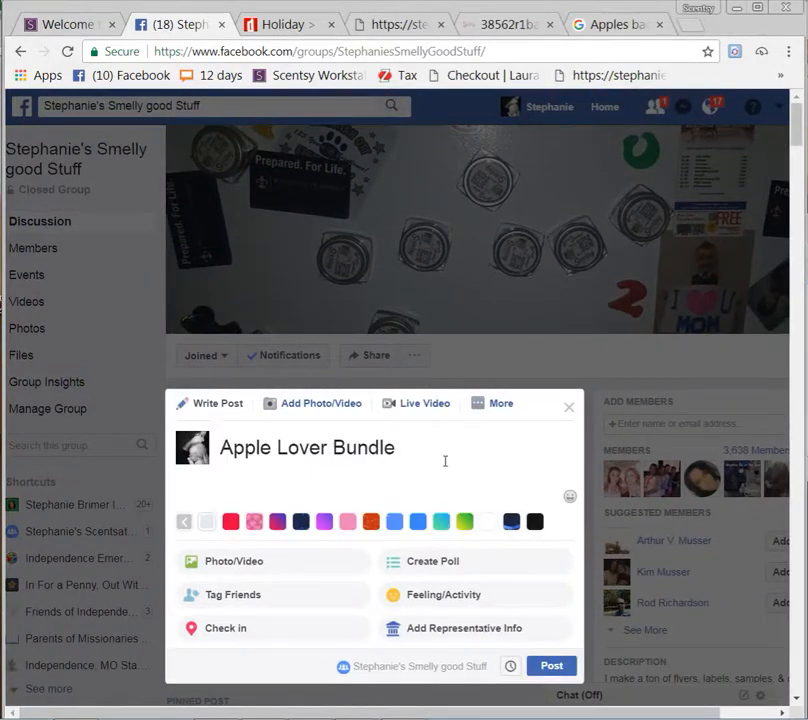
Paste the copied image into the Apple Lover Bundle post
{"action": "right_click", "coordinate": [429, 445]}
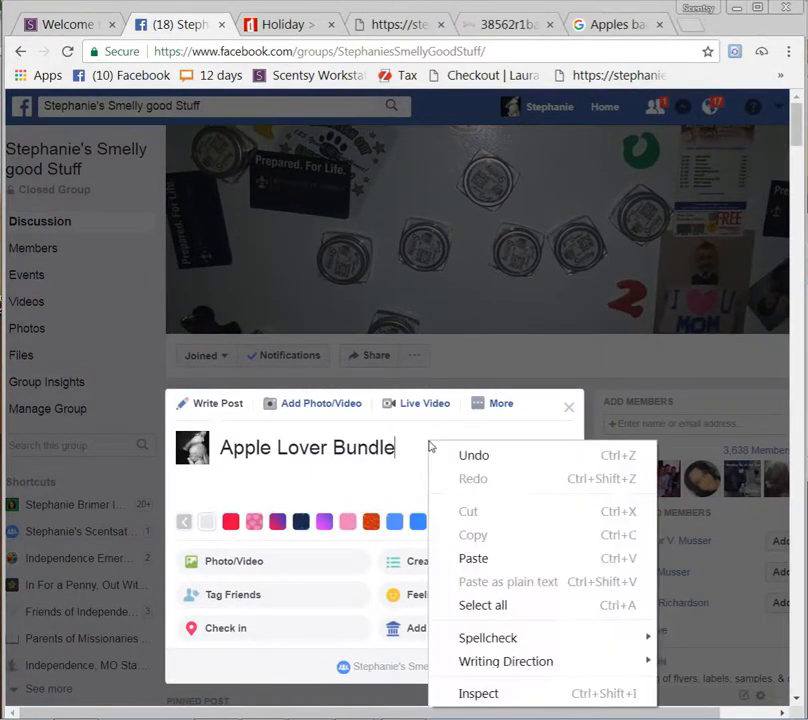
{"action": "left_click", "coordinate": [480, 565]}
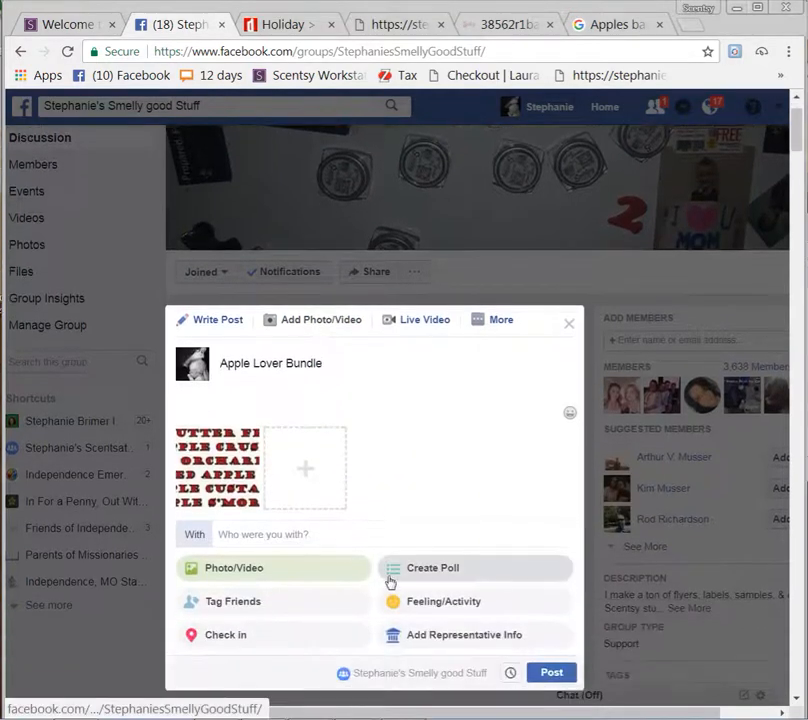
{"action": "mouse_move", "coordinate": [236, 487]}
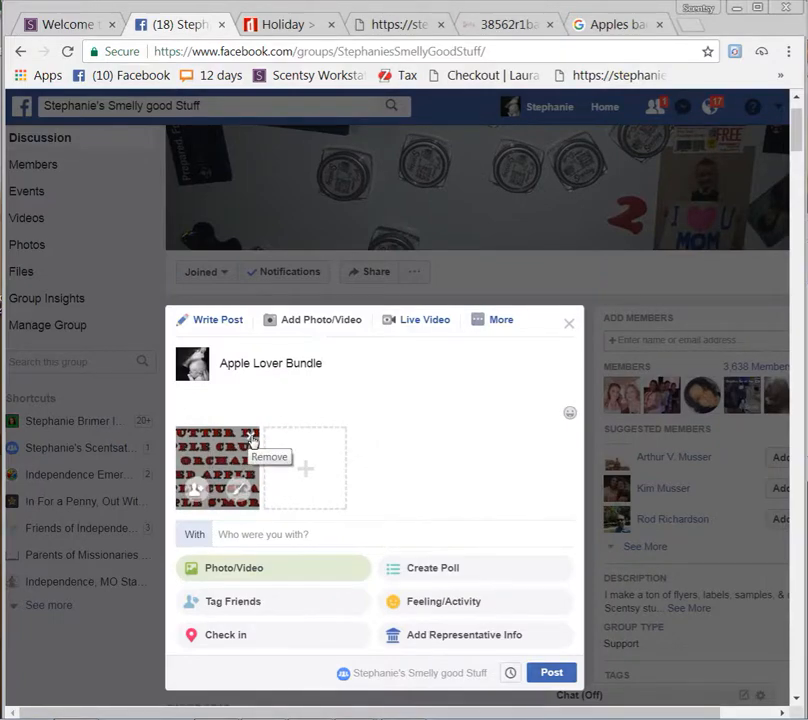
Remove the pasted image from the post and start a photo upload from the Scentsy folder in My Pictures
{"action": "left_click", "coordinate": [252, 440]}
{"action": "left_click", "coordinate": [274, 399]}
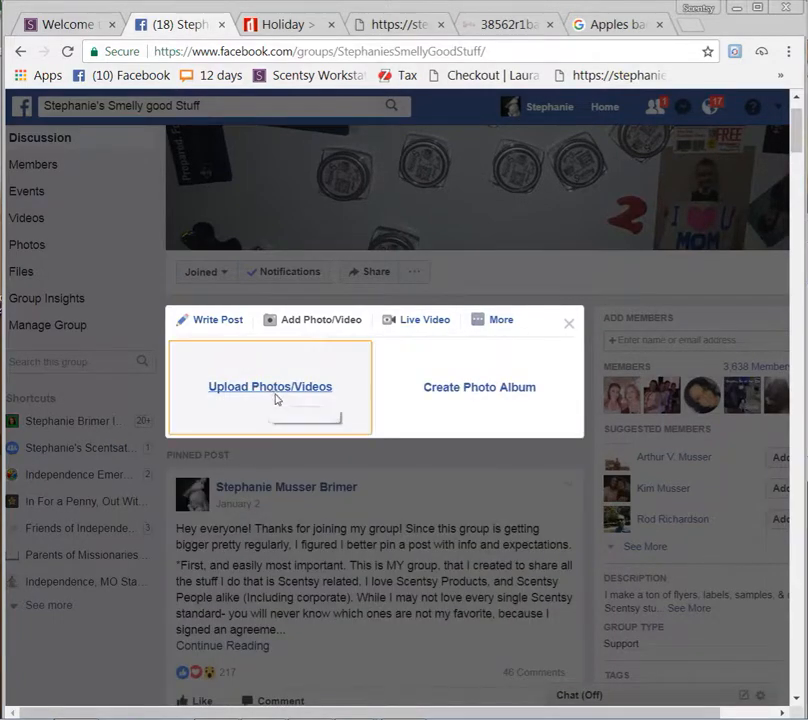
{"action": "left_click", "coordinate": [240, 41]}
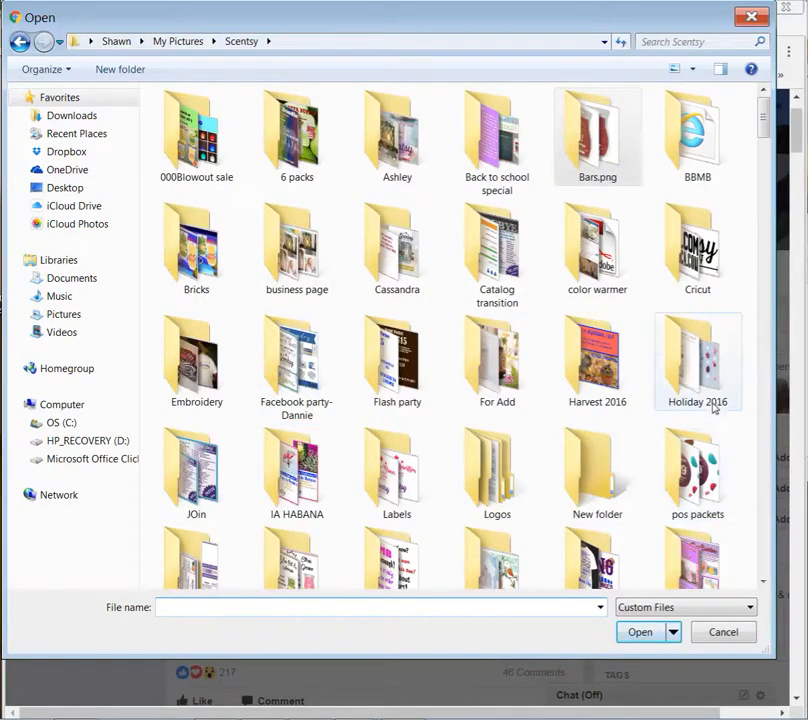
Attach the Apple Lover flyer from the 6 packs folder and publish the Apple Lover Bundle post to the group
{"action": "left_click", "coordinate": [763, 582]}
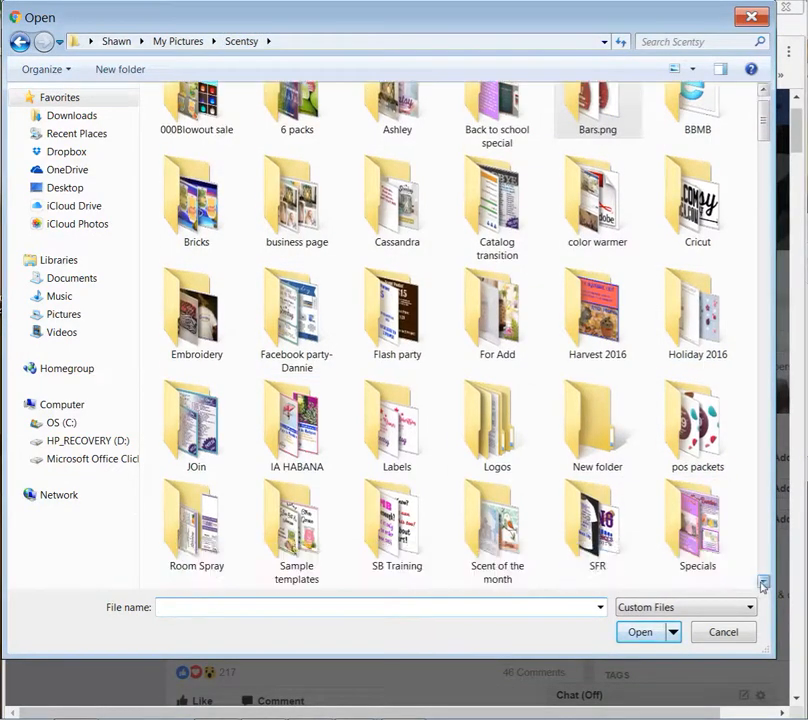
{"action": "double_click", "coordinate": [290, 110]}
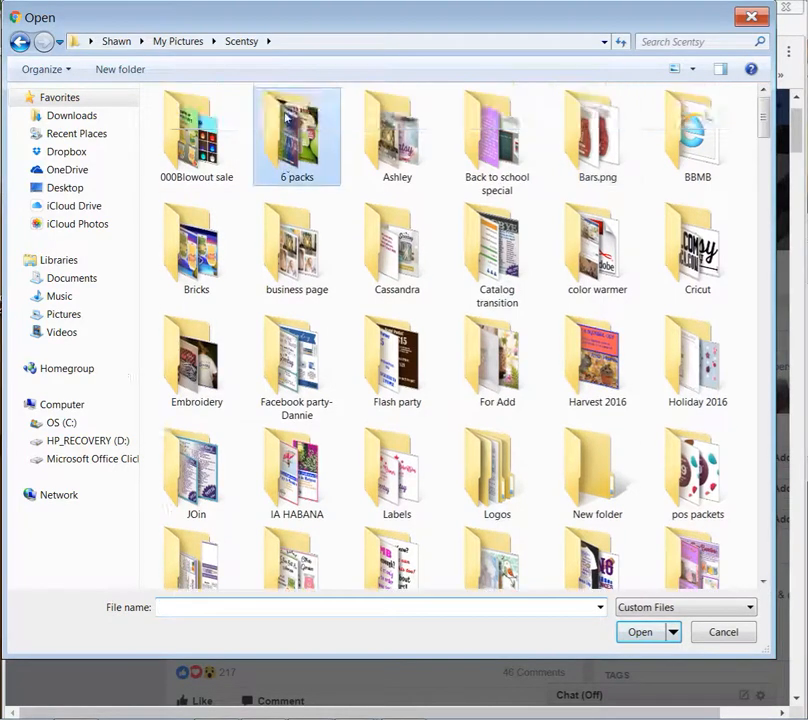
{"action": "double_click", "coordinate": [549, 268]}
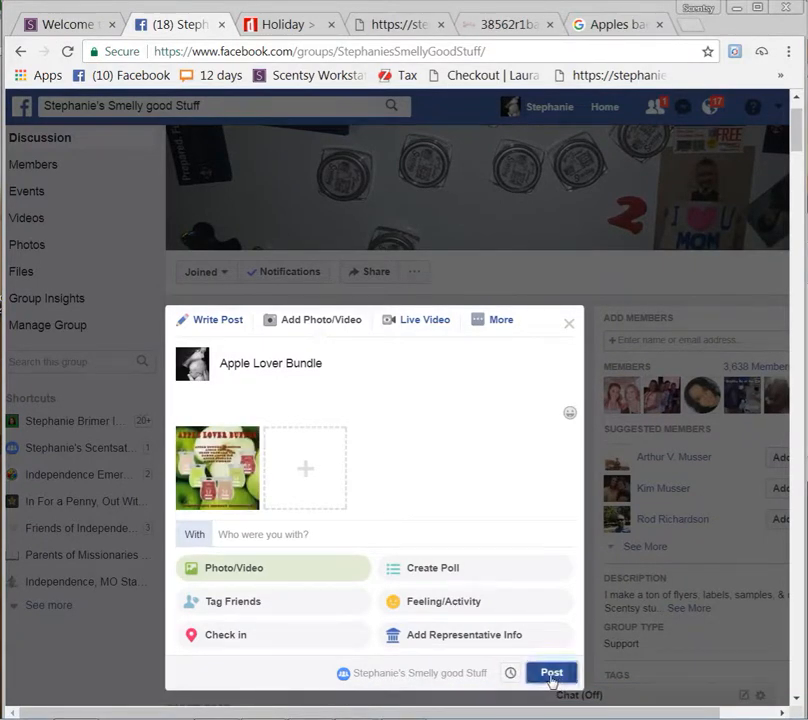
{"action": "left_click", "coordinate": [551, 677]}
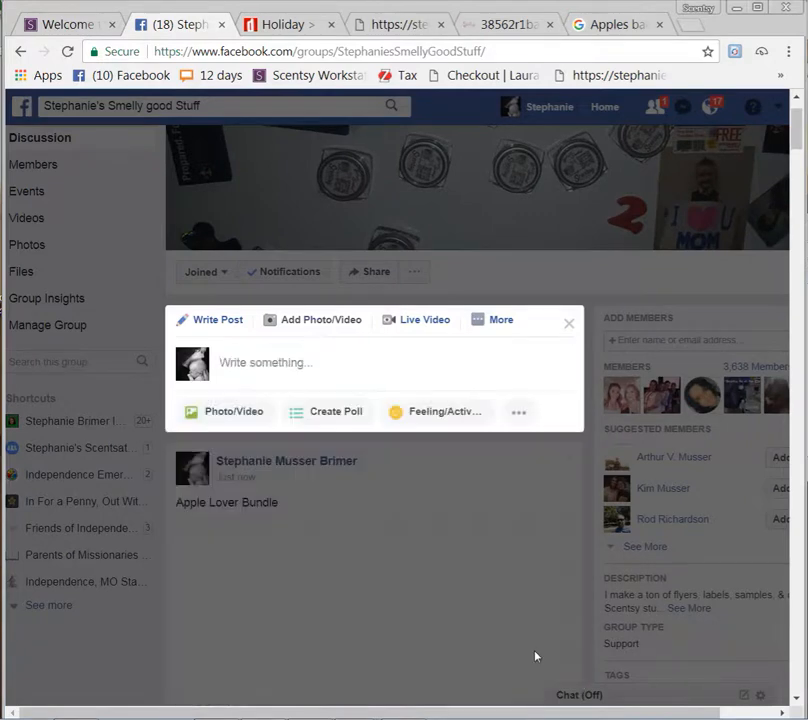